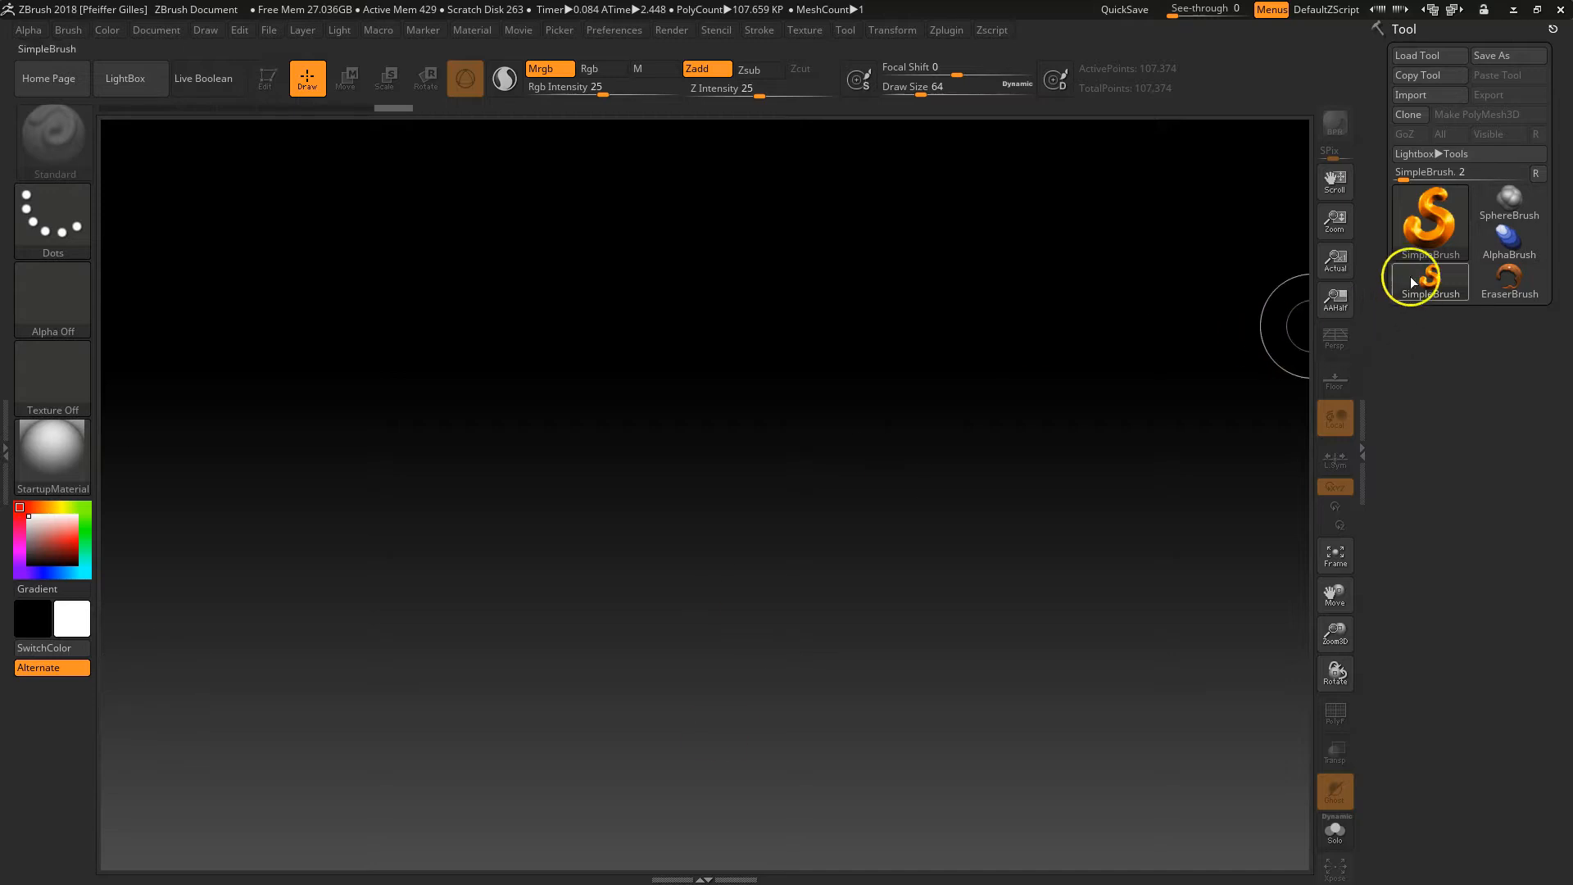
Step: Draw a Cube3D on the empty canvas and put it in Edit mode
click(1429, 231)
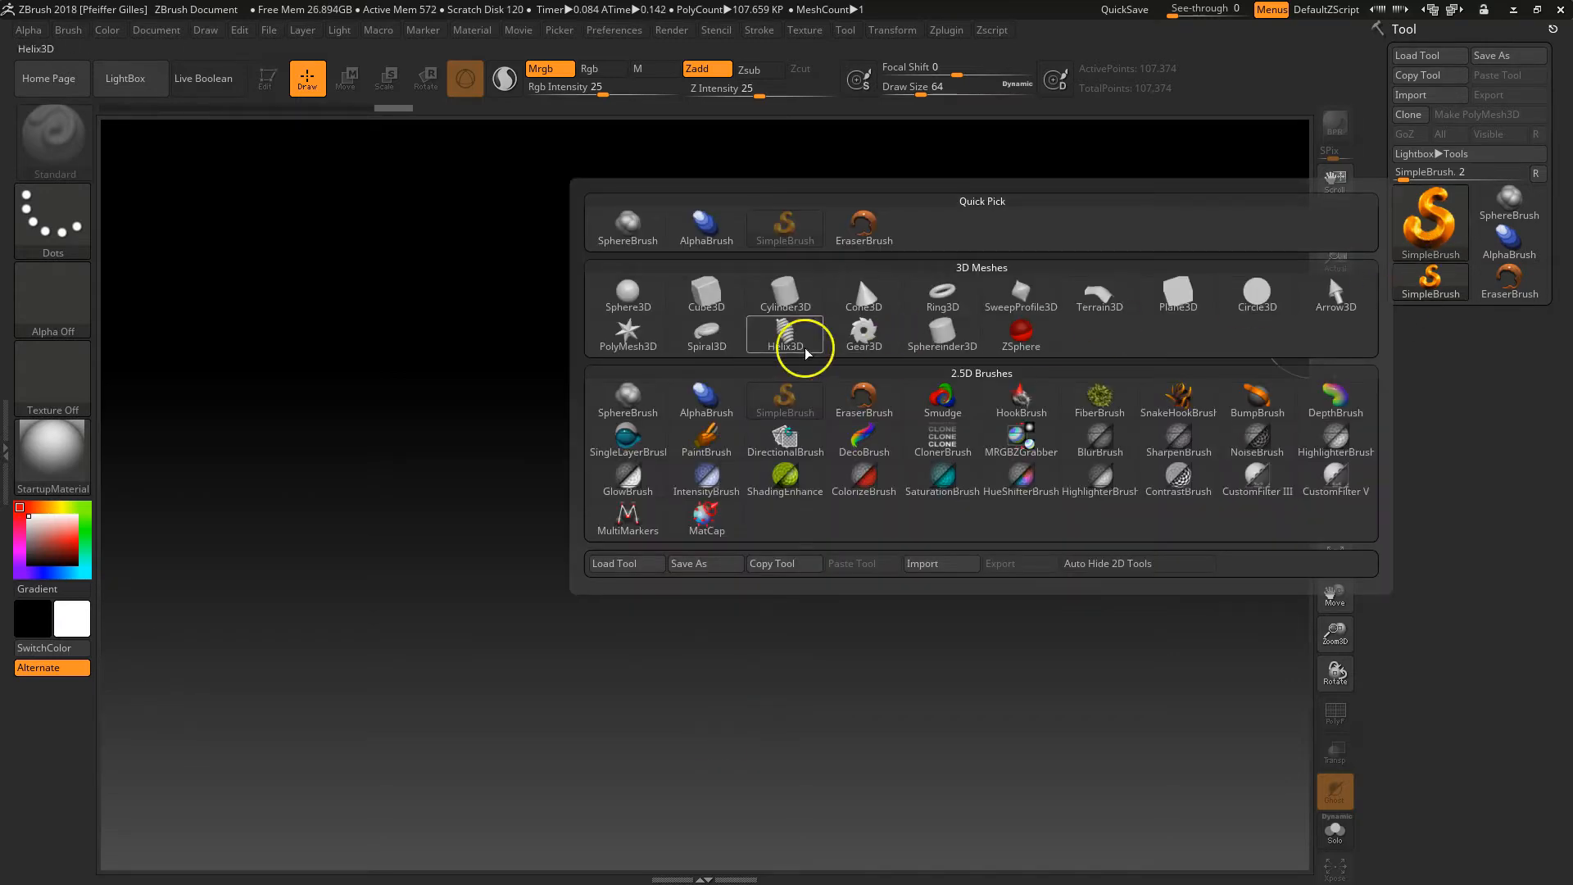
click(706, 295)
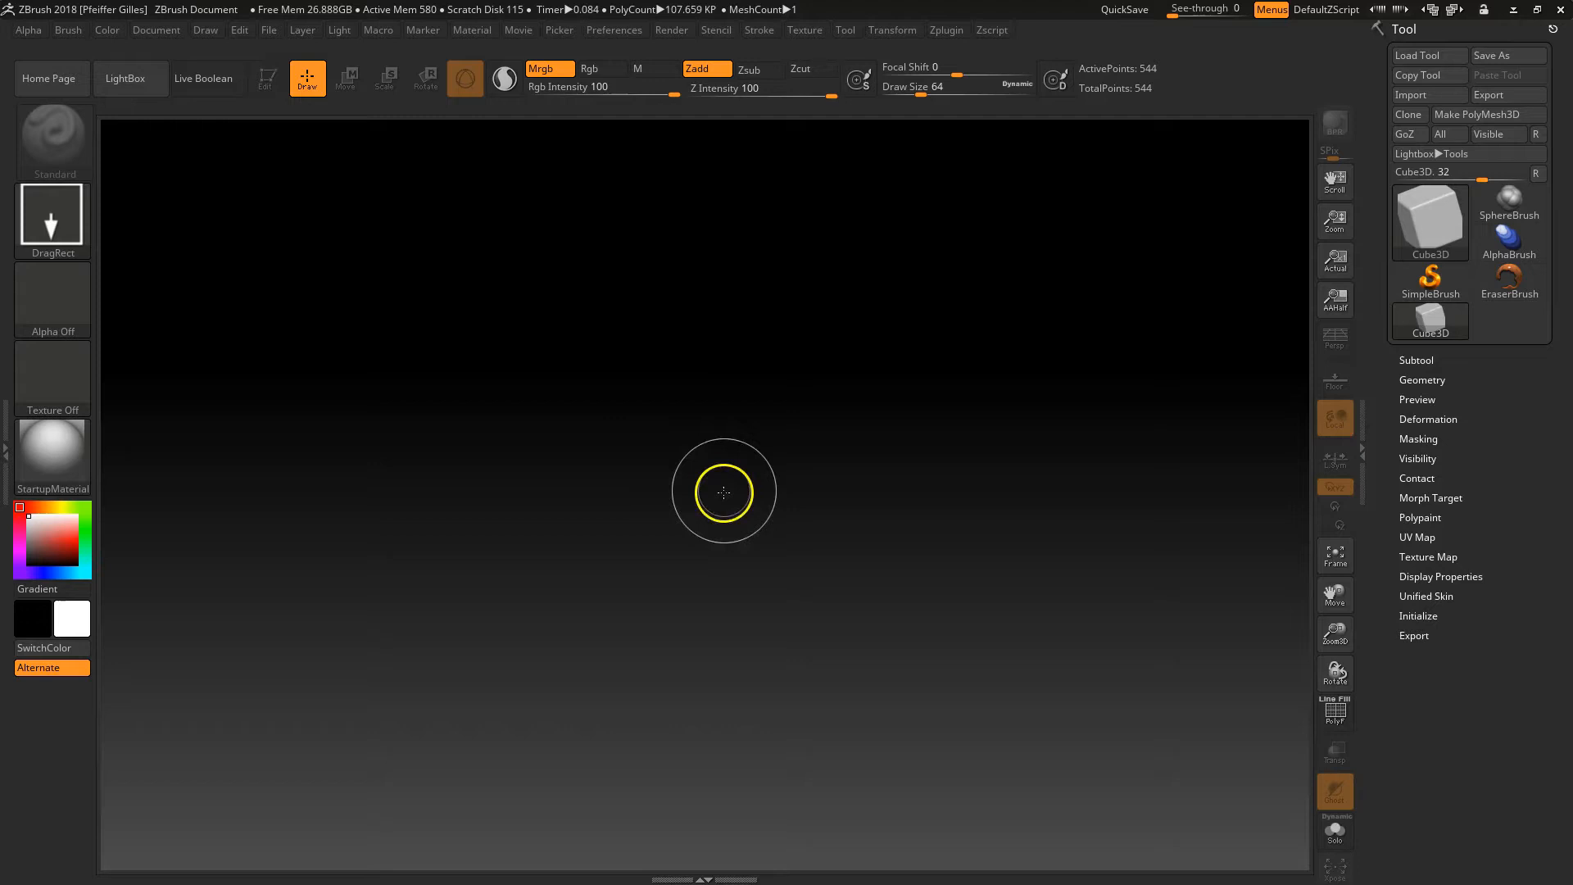
mouse_move(711, 442)
mouse_down()
mouse_move(730, 667)
mouse_move(714, 758)
mouse_up()
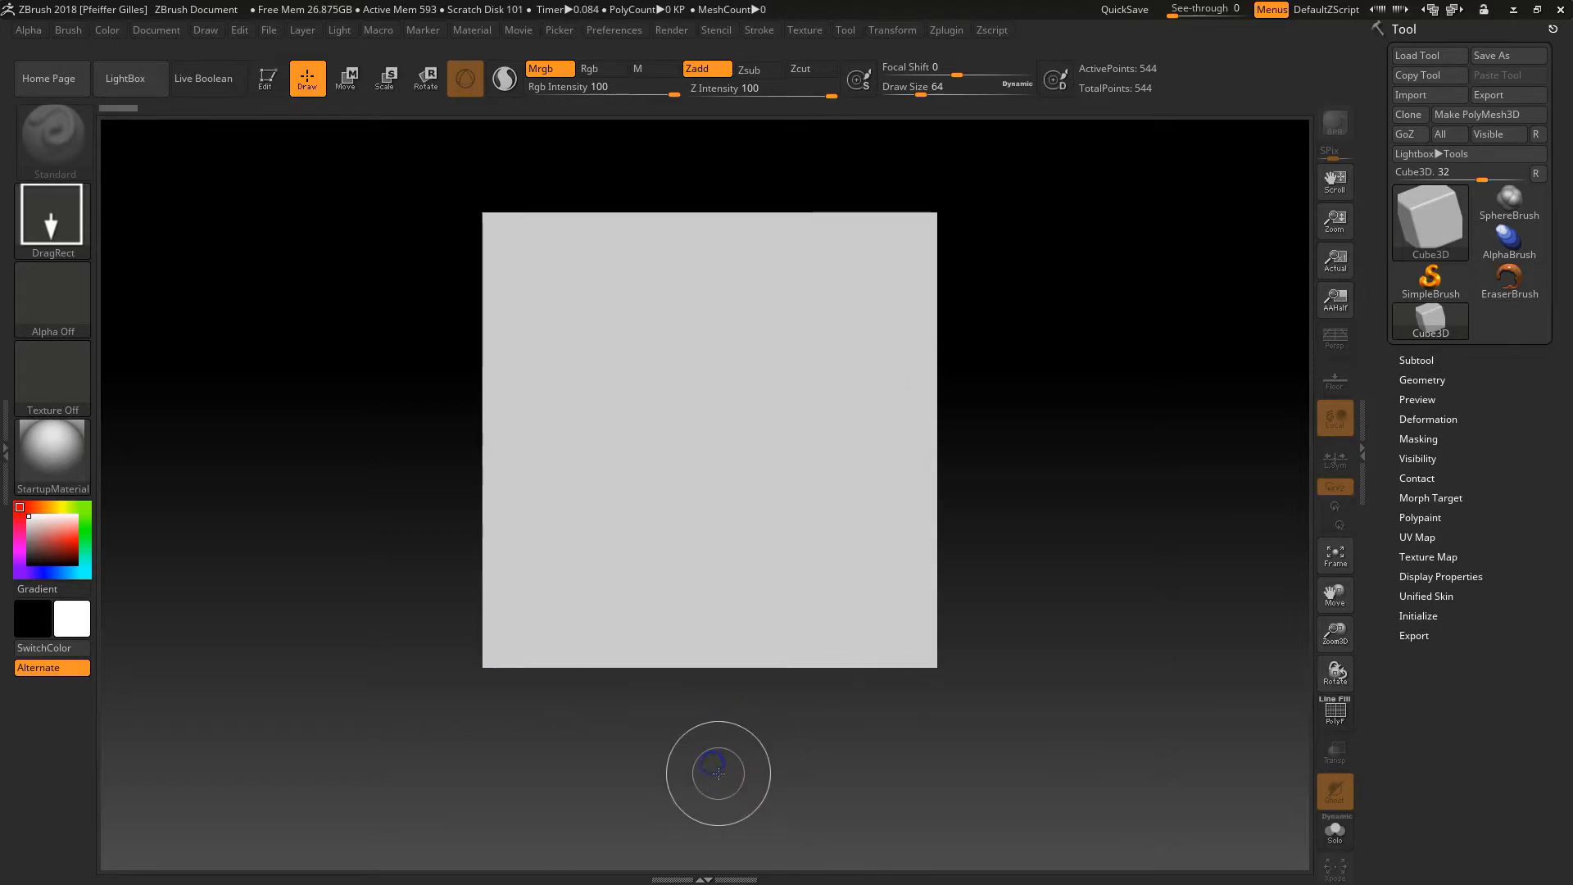
click(268, 85)
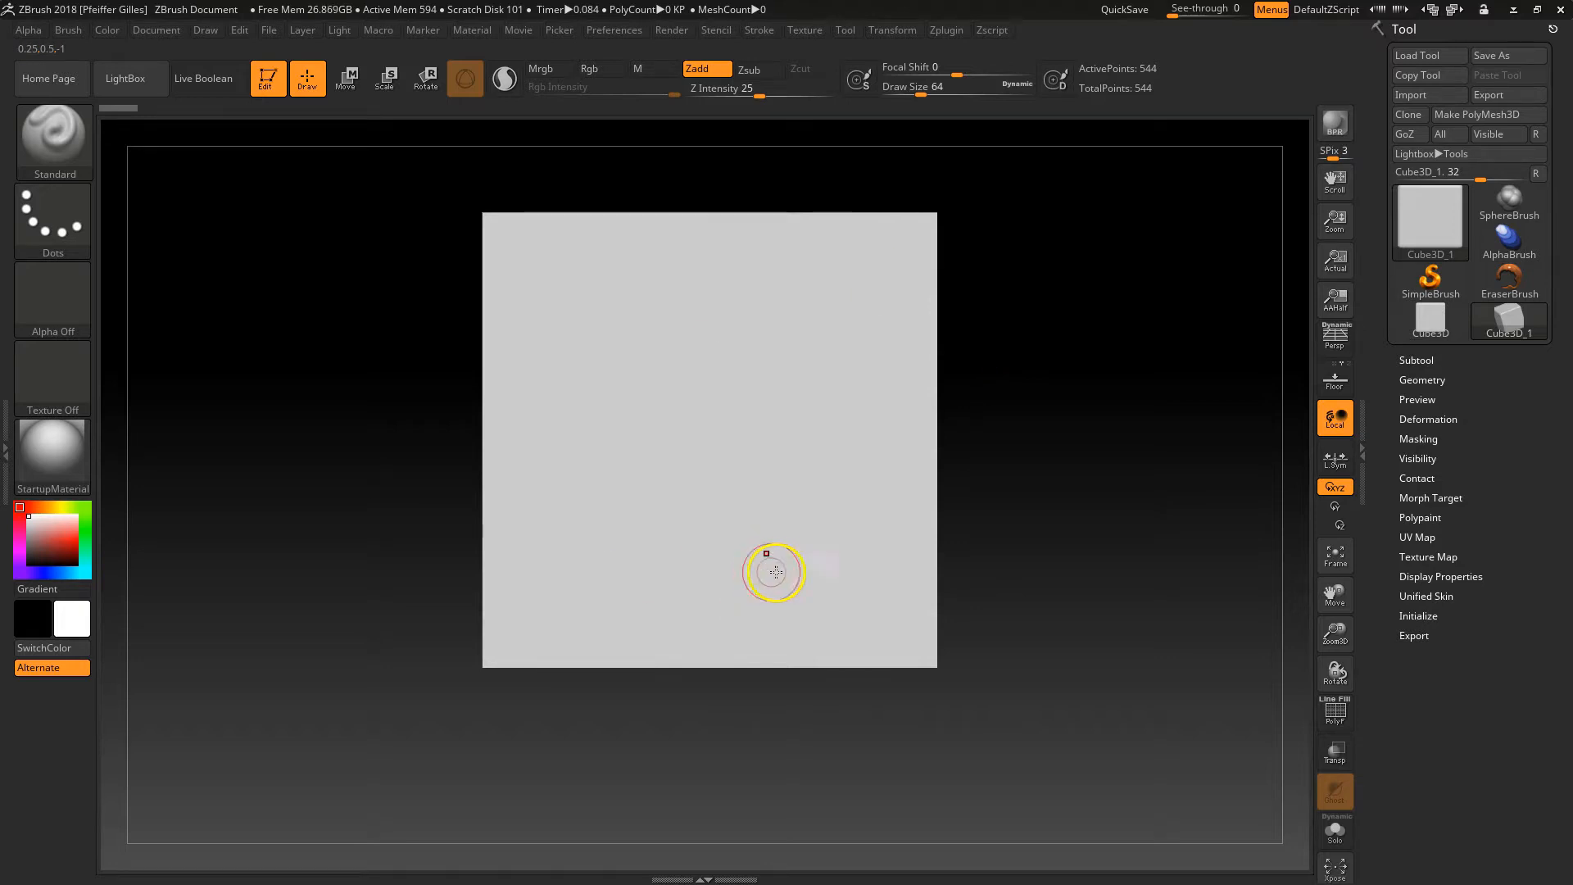
Step: Display the cube's polyframe and convert the cube to a PolyMesh3D
key(shift+f)
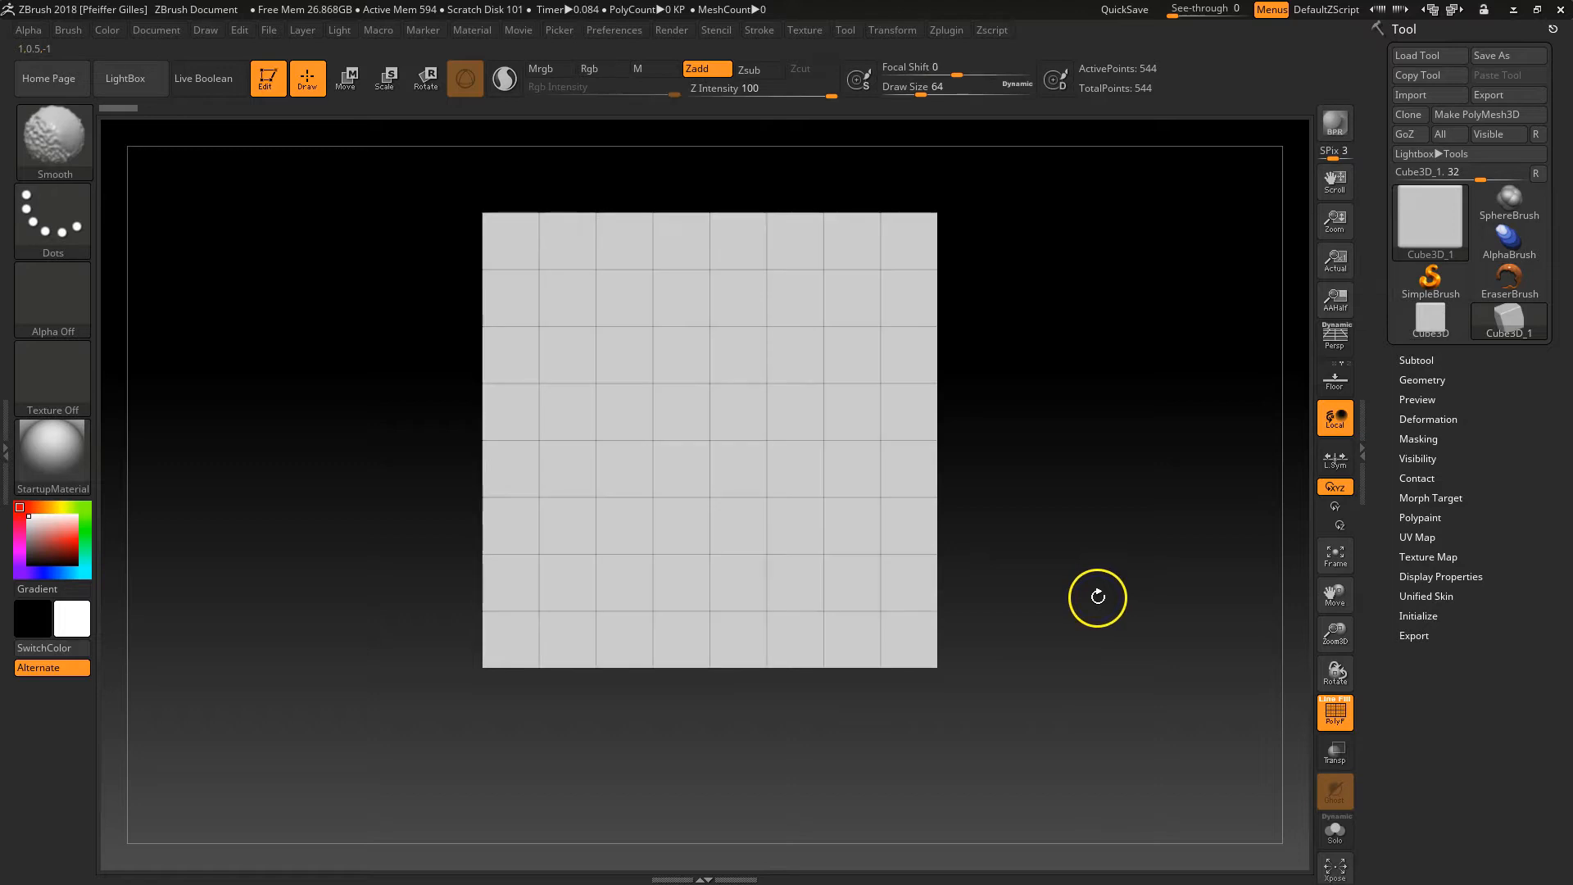
mouse_move(1109, 582)
mouse_down()
mouse_move(1070, 583)
mouse_move(1088, 597)
mouse_up()
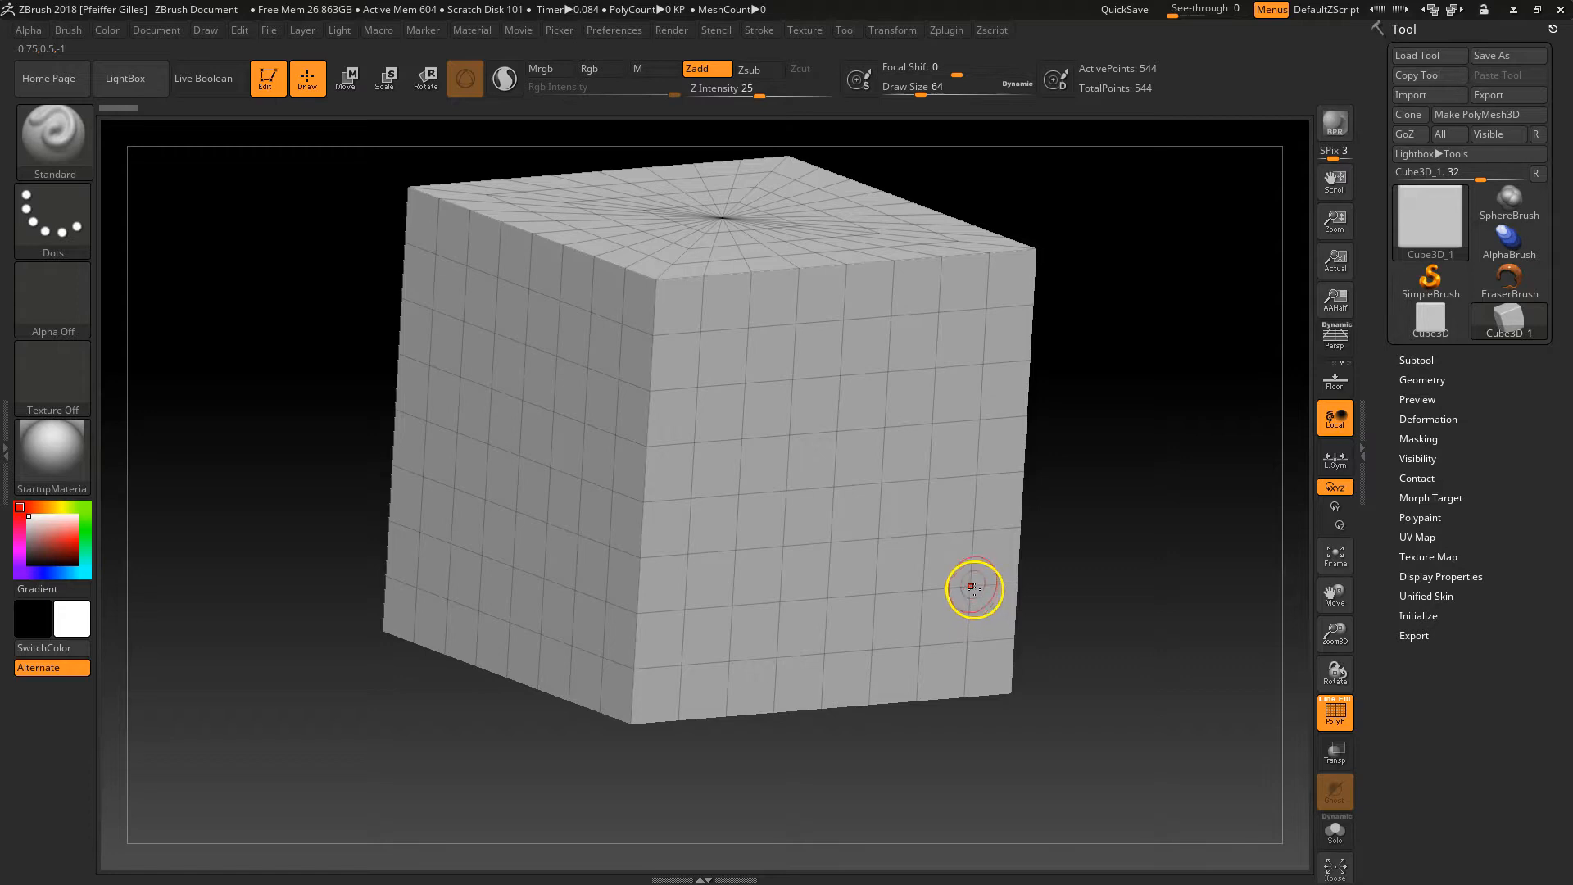
click(1481, 115)
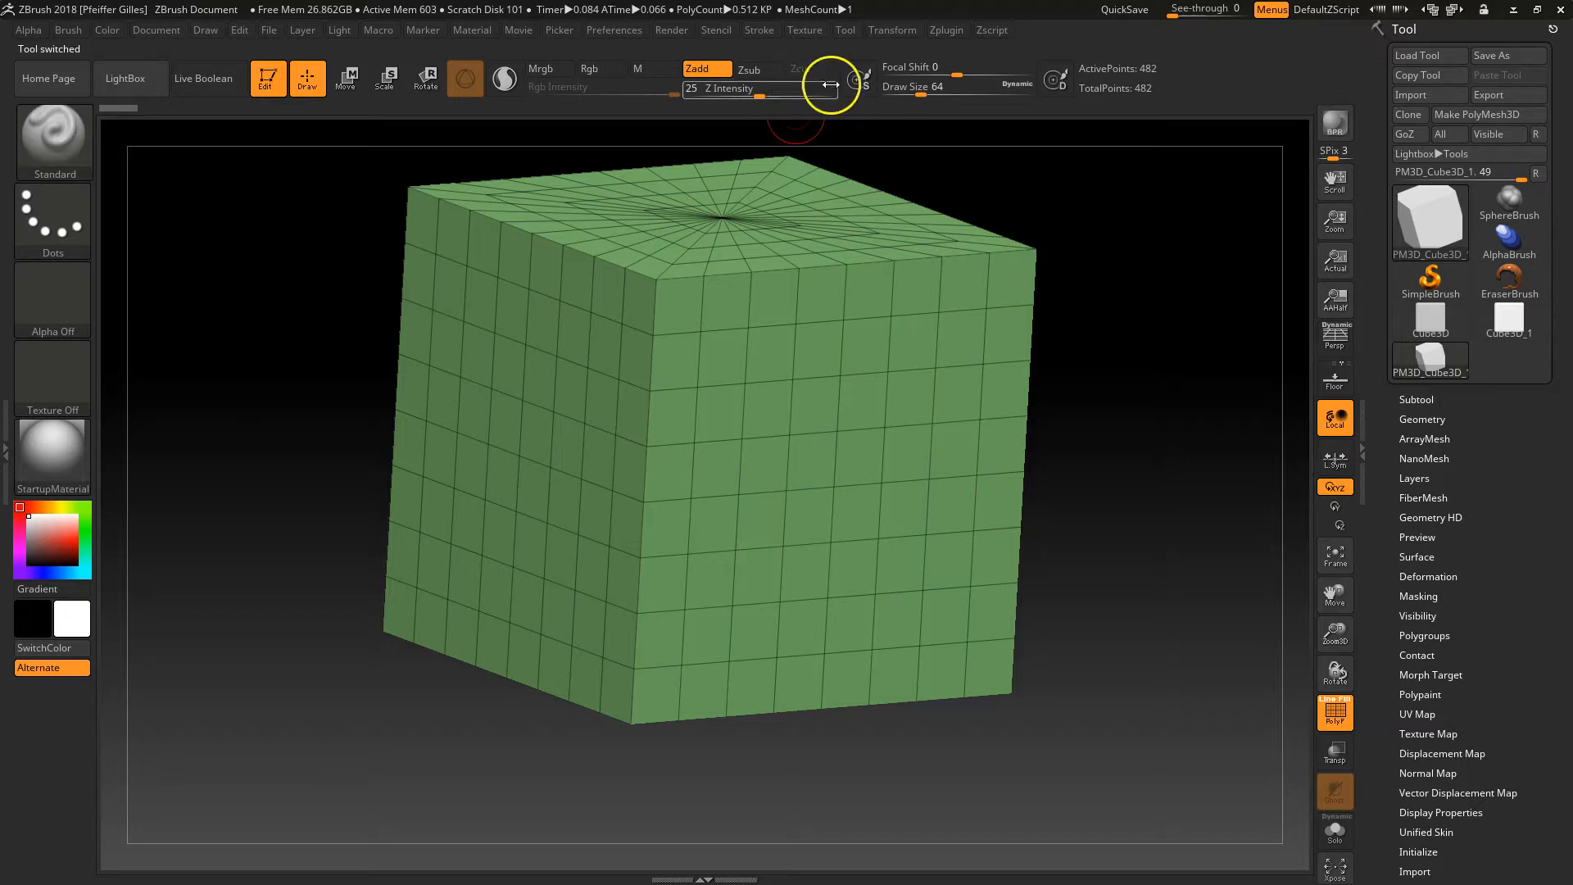
Step: Set the draw size to 223 and build up symmetrical bulges along the cube's lower front corners with the Standard brush
drag(933, 91, 956, 91)
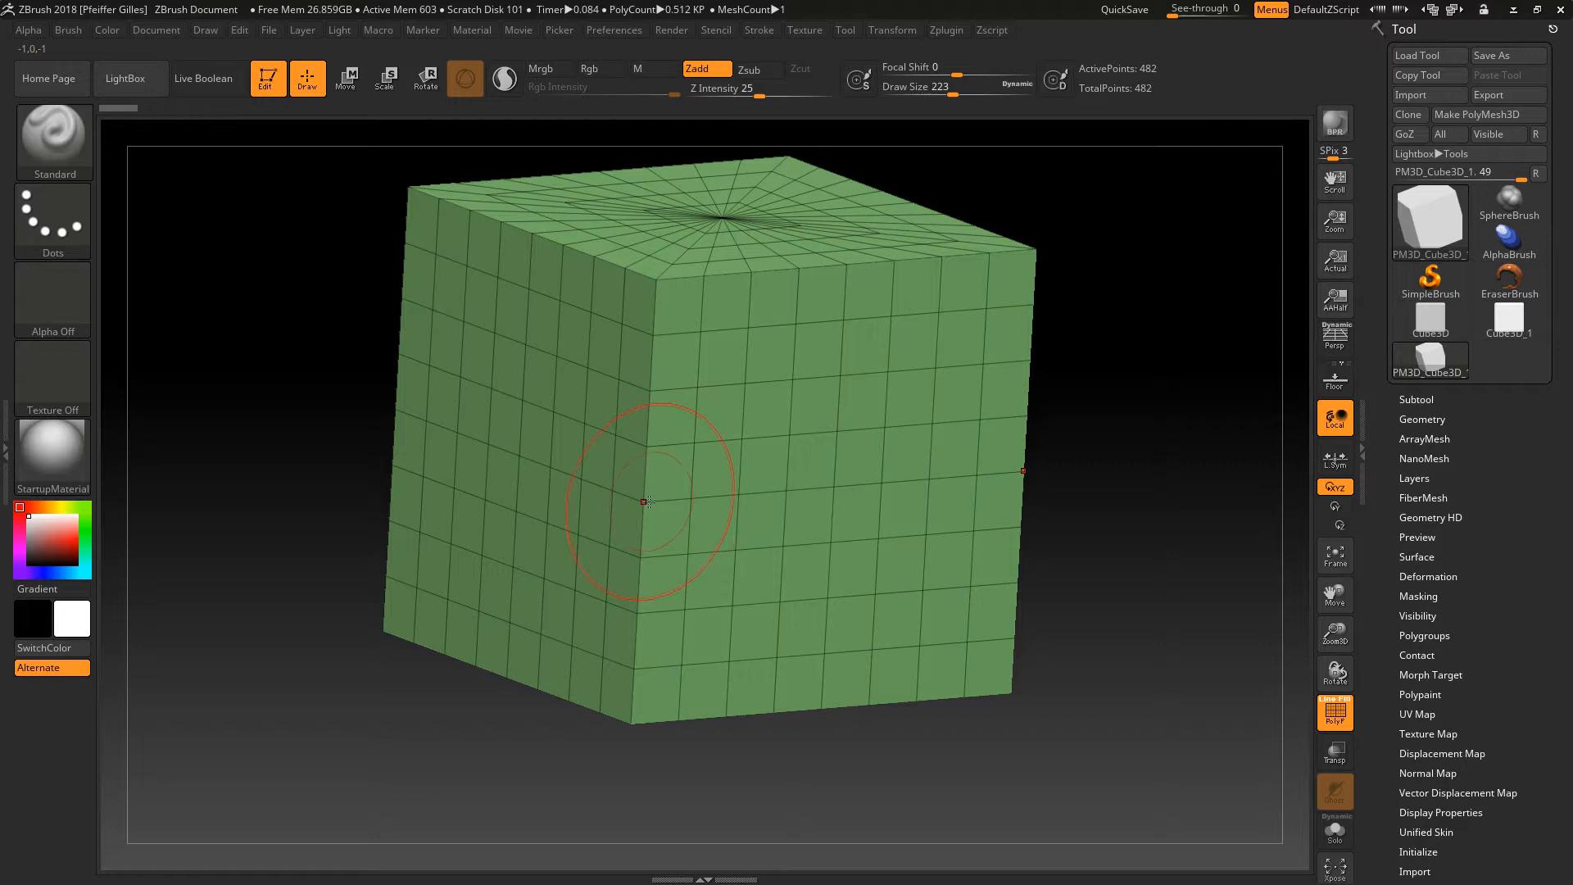
mouse_move(646, 523)
mouse_down()
mouse_move(646, 481)
mouse_move(636, 579)
mouse_move(653, 372)
mouse_move(592, 442)
mouse_move(696, 471)
mouse_move(625, 563)
mouse_move(696, 516)
mouse_move(631, 685)
mouse_move(647, 688)
mouse_up()
mouse_move(1155, 678)
mouse_down()
mouse_move(1147, 639)
mouse_move(1161, 658)
mouse_move(1106, 565)
mouse_move(1071, 587)
mouse_move(927, 548)
mouse_move(888, 562)
mouse_move(966, 562)
mouse_move(956, 545)
mouse_move(1054, 492)
mouse_move(902, 442)
mouse_move(850, 404)
mouse_move(829, 548)
mouse_move(934, 565)
mouse_up()
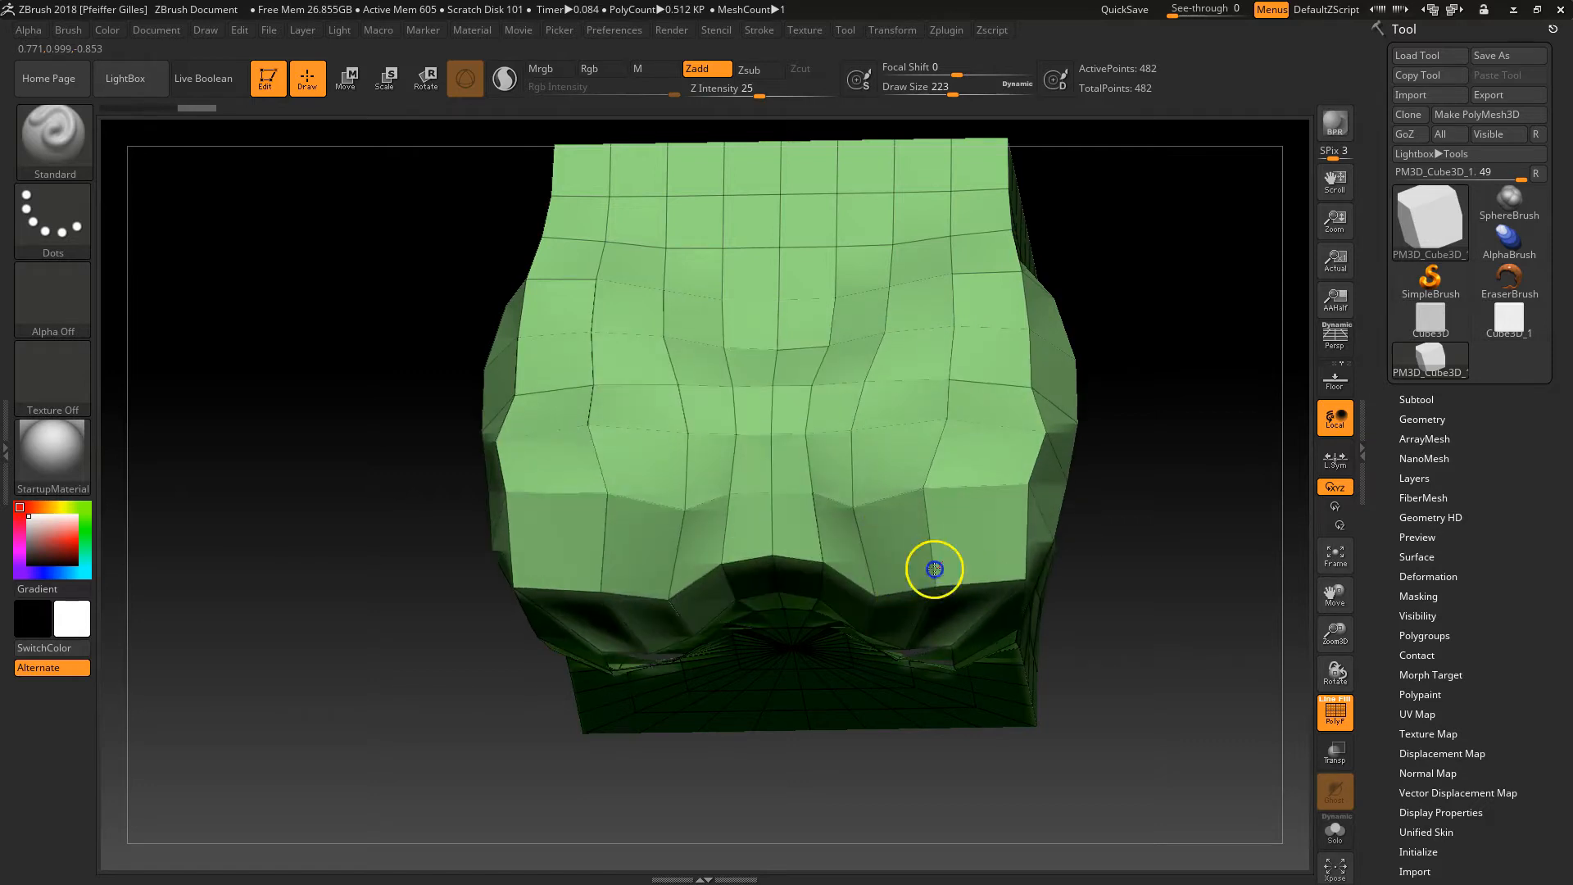
mouse_move(1128, 579)
mouse_down()
mouse_move(1148, 632)
mouse_move(1155, 503)
mouse_move(1123, 512)
mouse_move(1092, 467)
mouse_move(1112, 472)
mouse_up()
drag(910, 531, 890, 527)
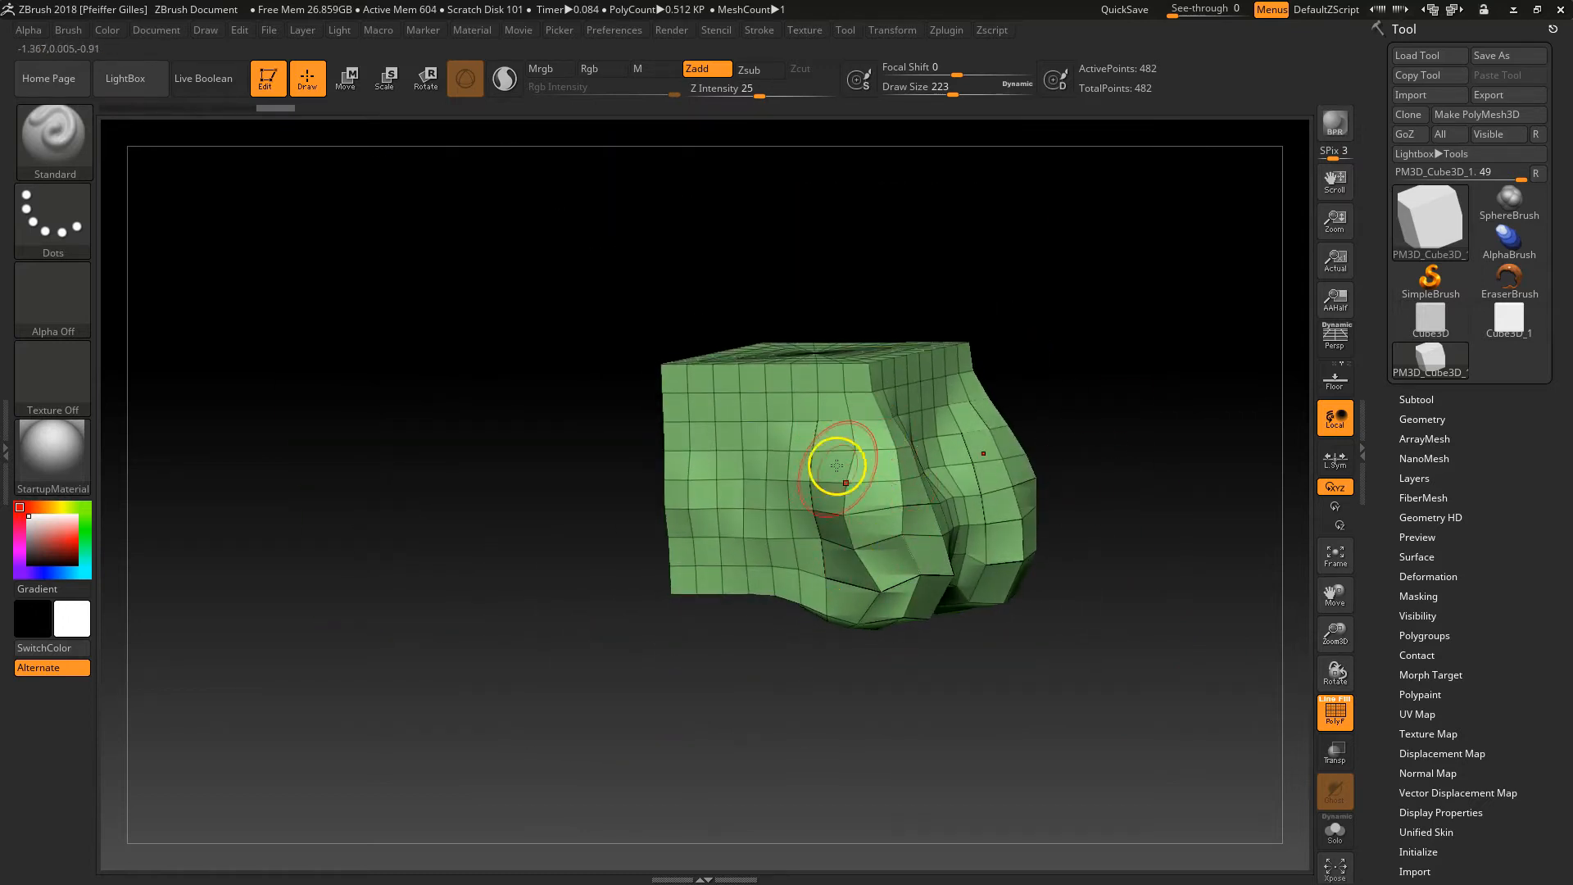
Step: Add more Standard brush volume to the lower side of the front bulge
drag(883, 481, 829, 553)
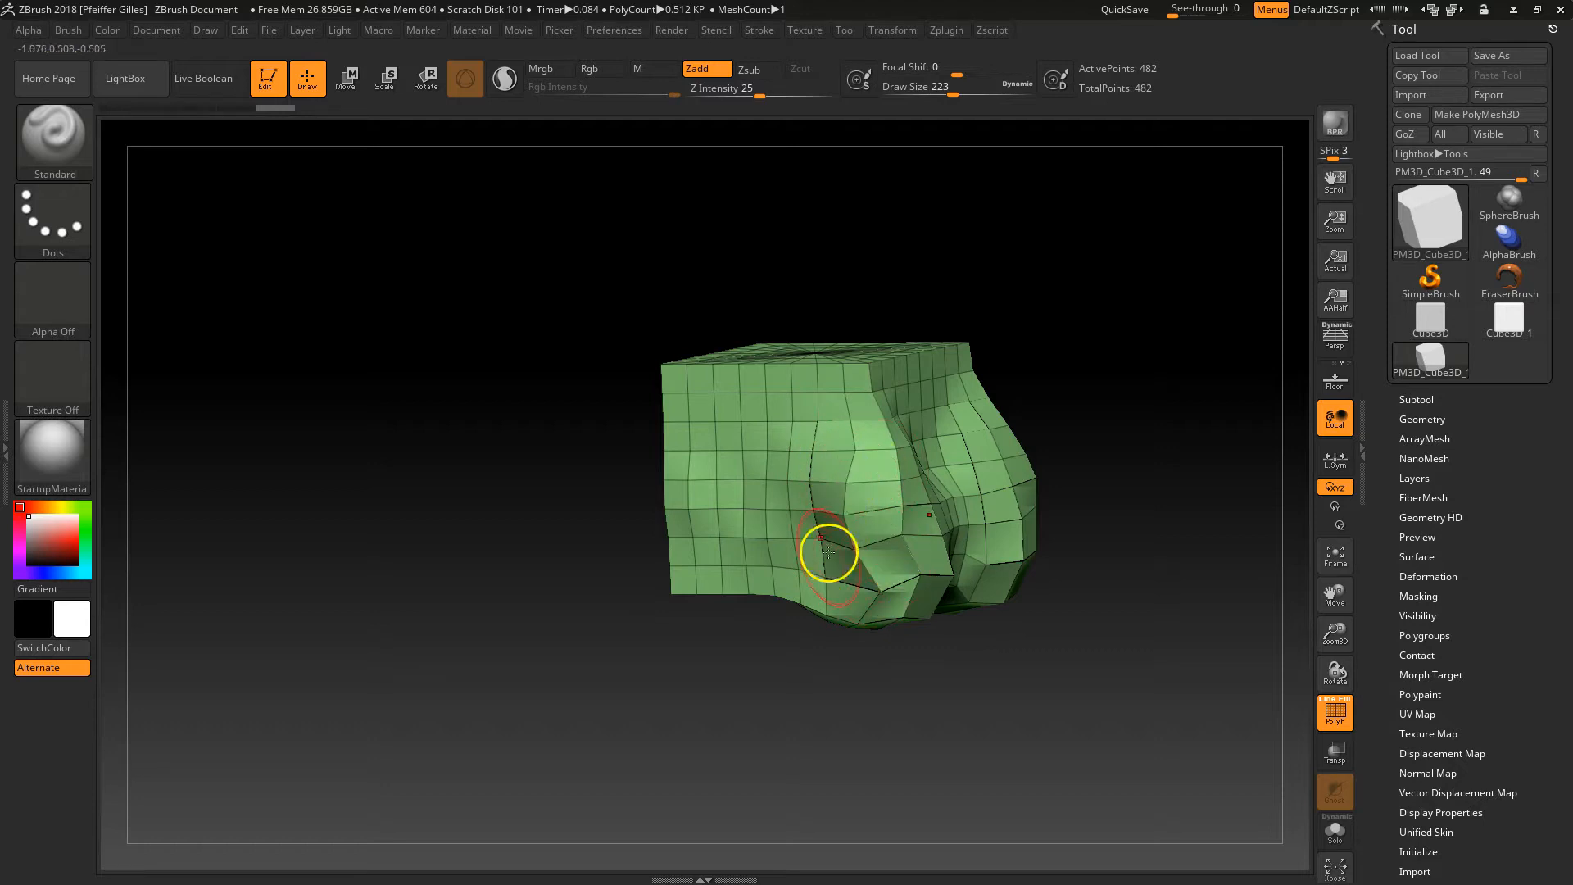
mouse_move(831, 500)
mouse_down()
mouse_move(821, 562)
mouse_move(842, 523)
mouse_move(865, 576)
mouse_up()
mouse_move(1079, 545)
mouse_down()
mouse_move(1106, 582)
mouse_move(1080, 580)
mouse_up()
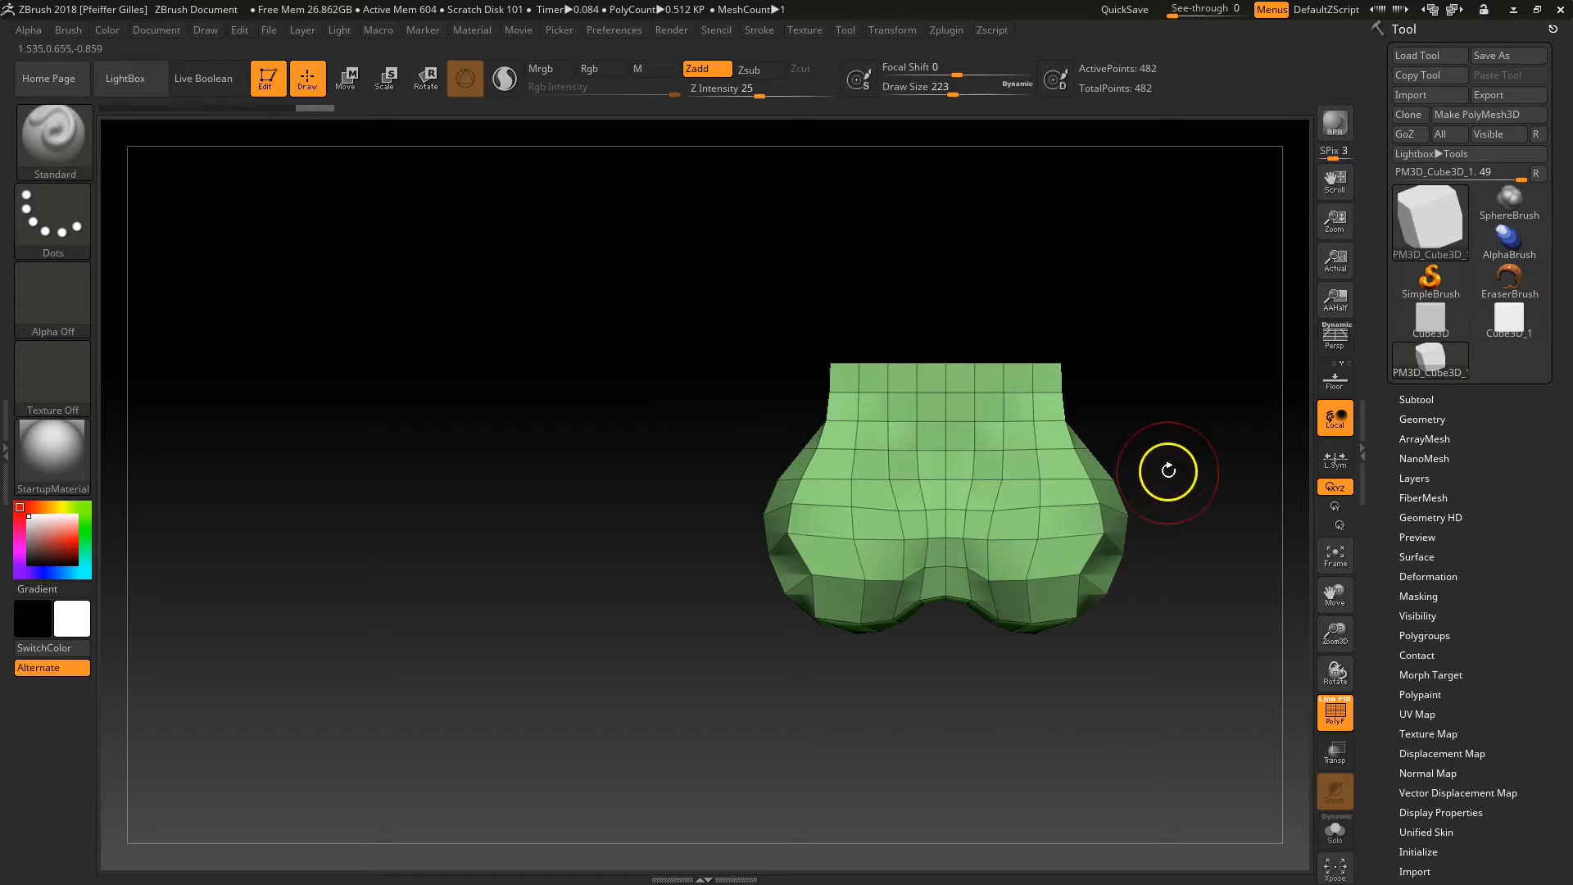
Step: Build up matching bulges on the lower rear corners of the block with the Standard brush
alt+drag(1167, 470, 994, 450)
drag(1074, 520, 1120, 542)
mouse_move(588, 538)
mouse_down()
mouse_move(502, 537)
mouse_move(472, 609)
mouse_move(478, 554)
mouse_move(516, 541)
mouse_up()
mouse_move(611, 649)
mouse_down()
mouse_move(562, 580)
mouse_move(519, 582)
mouse_move(481, 527)
mouse_move(489, 569)
mouse_move(484, 553)
mouse_move(552, 537)
mouse_move(516, 579)
mouse_move(521, 512)
mouse_up()
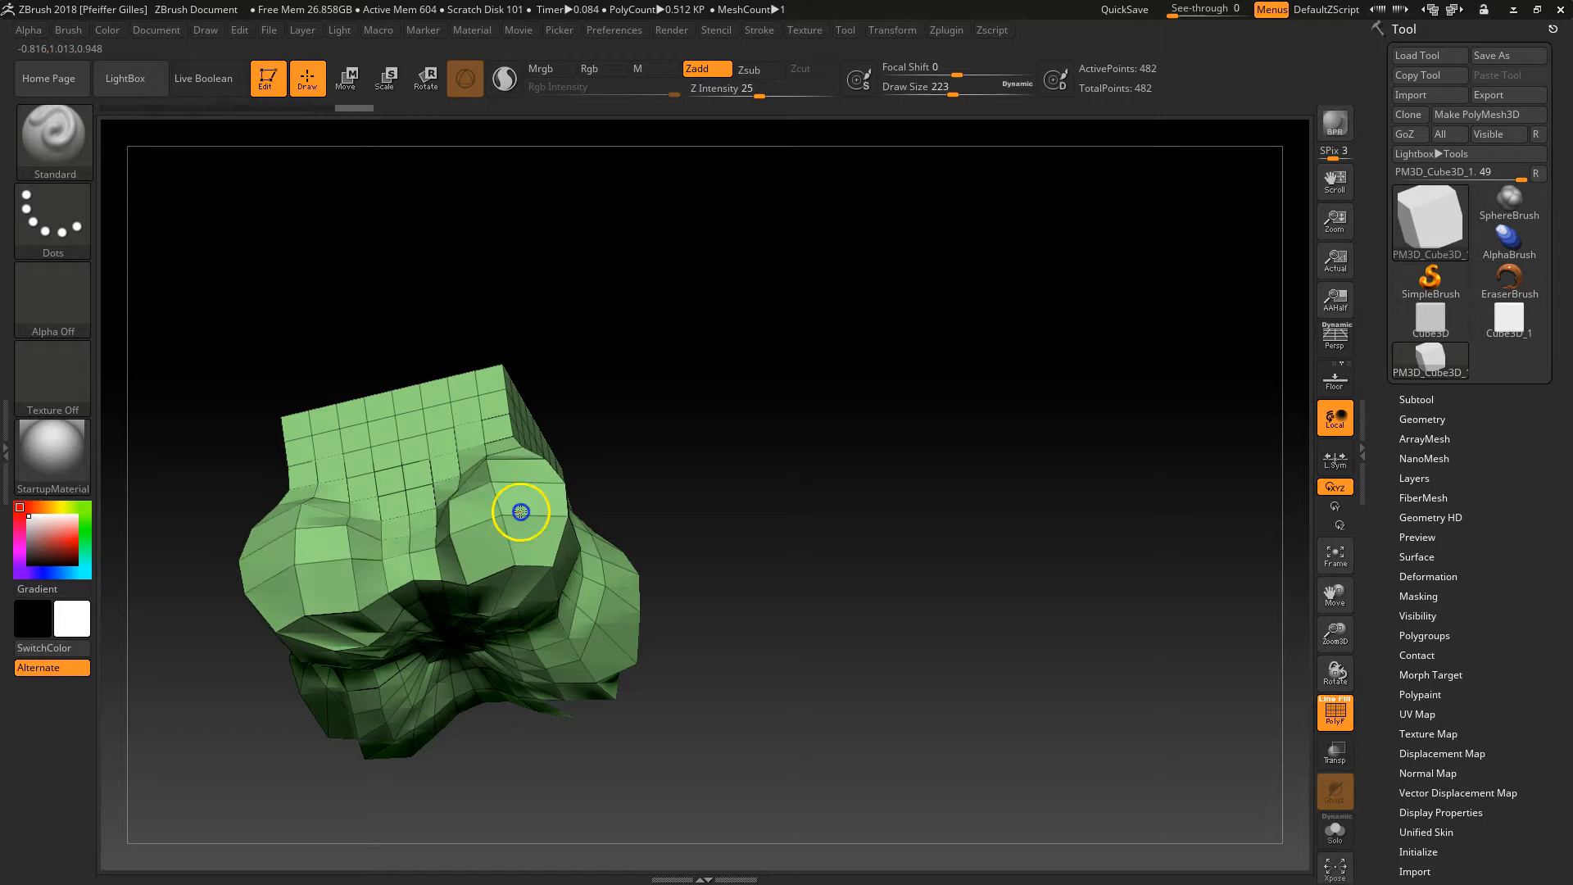
mouse_move(979, 546)
mouse_down()
mouse_move(892, 590)
mouse_move(950, 497)
mouse_move(994, 544)
mouse_up()
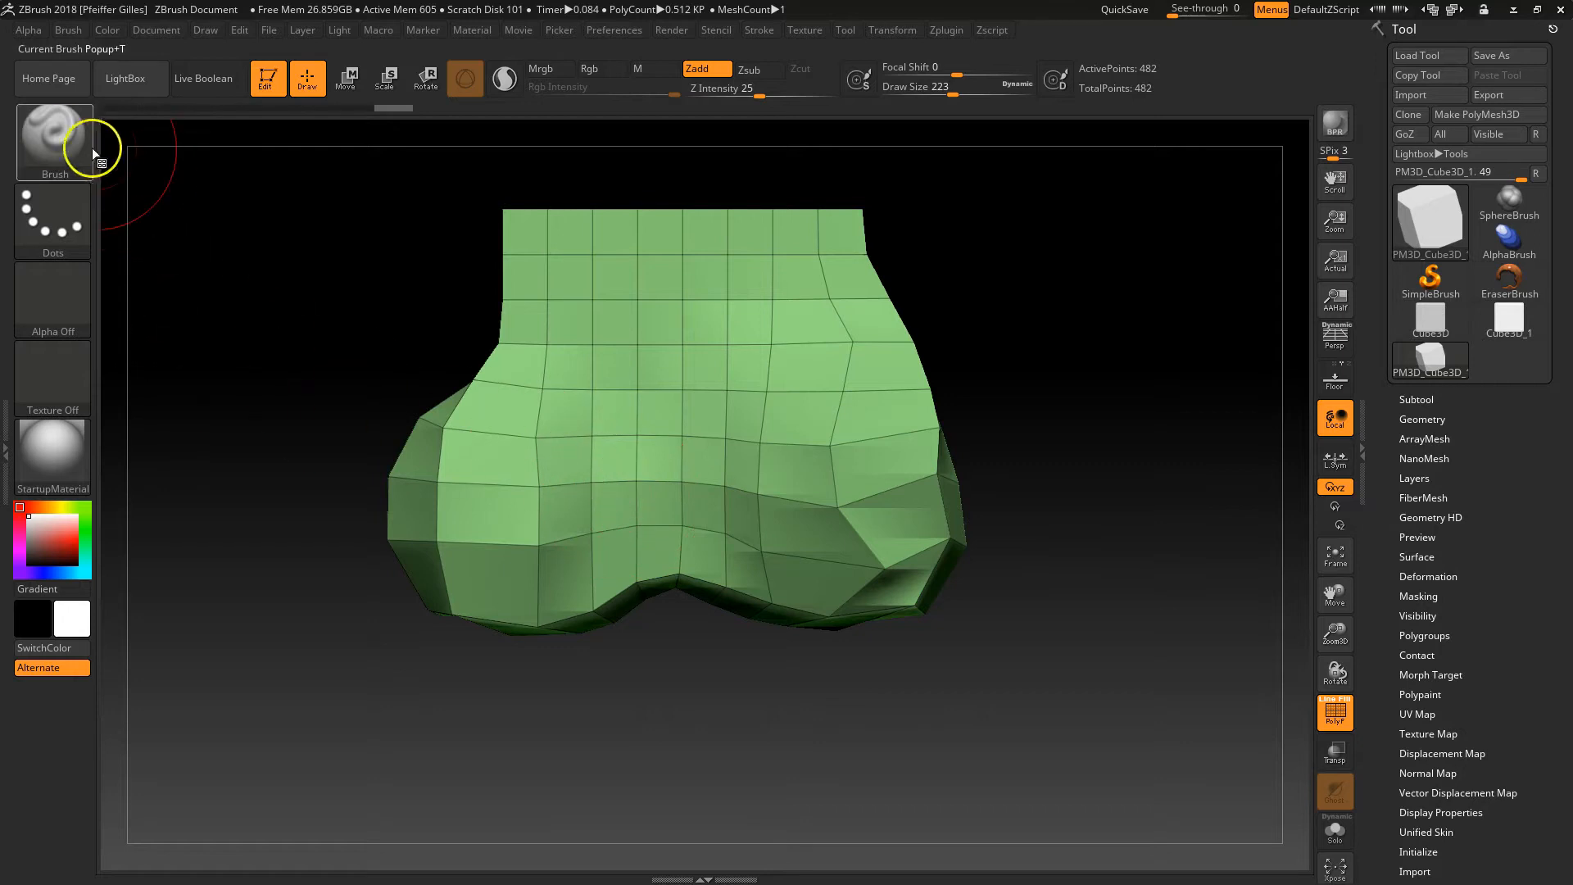
Step: Choose the DamStandard brush, reduce the draw size to 68 and carve a vertical groove down the middle of the block's side
click(61, 139)
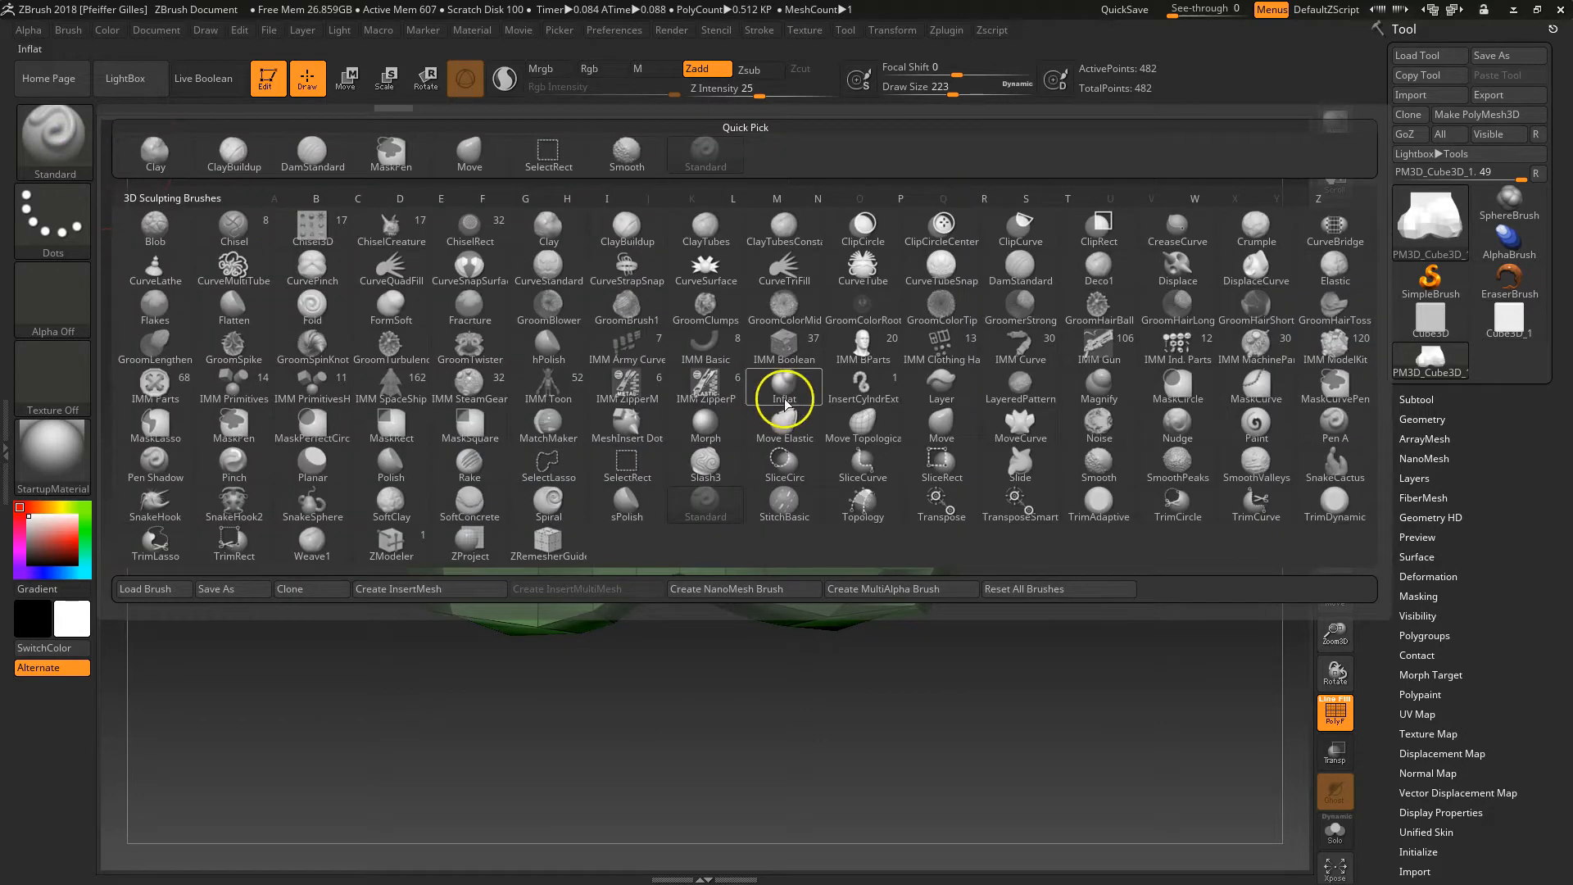
key(d)
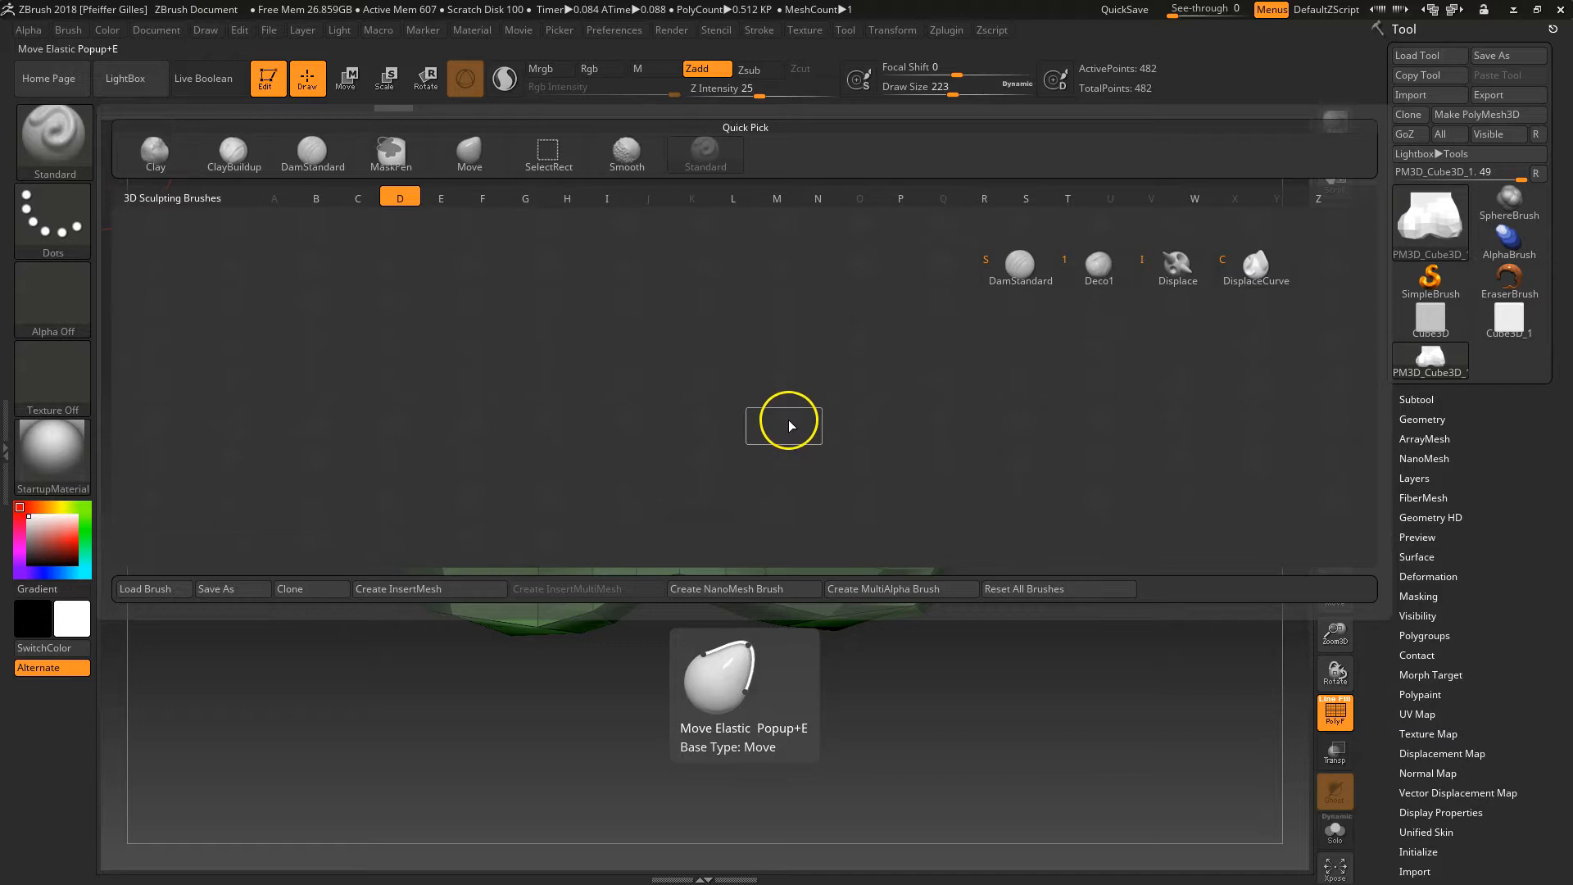
click(1020, 266)
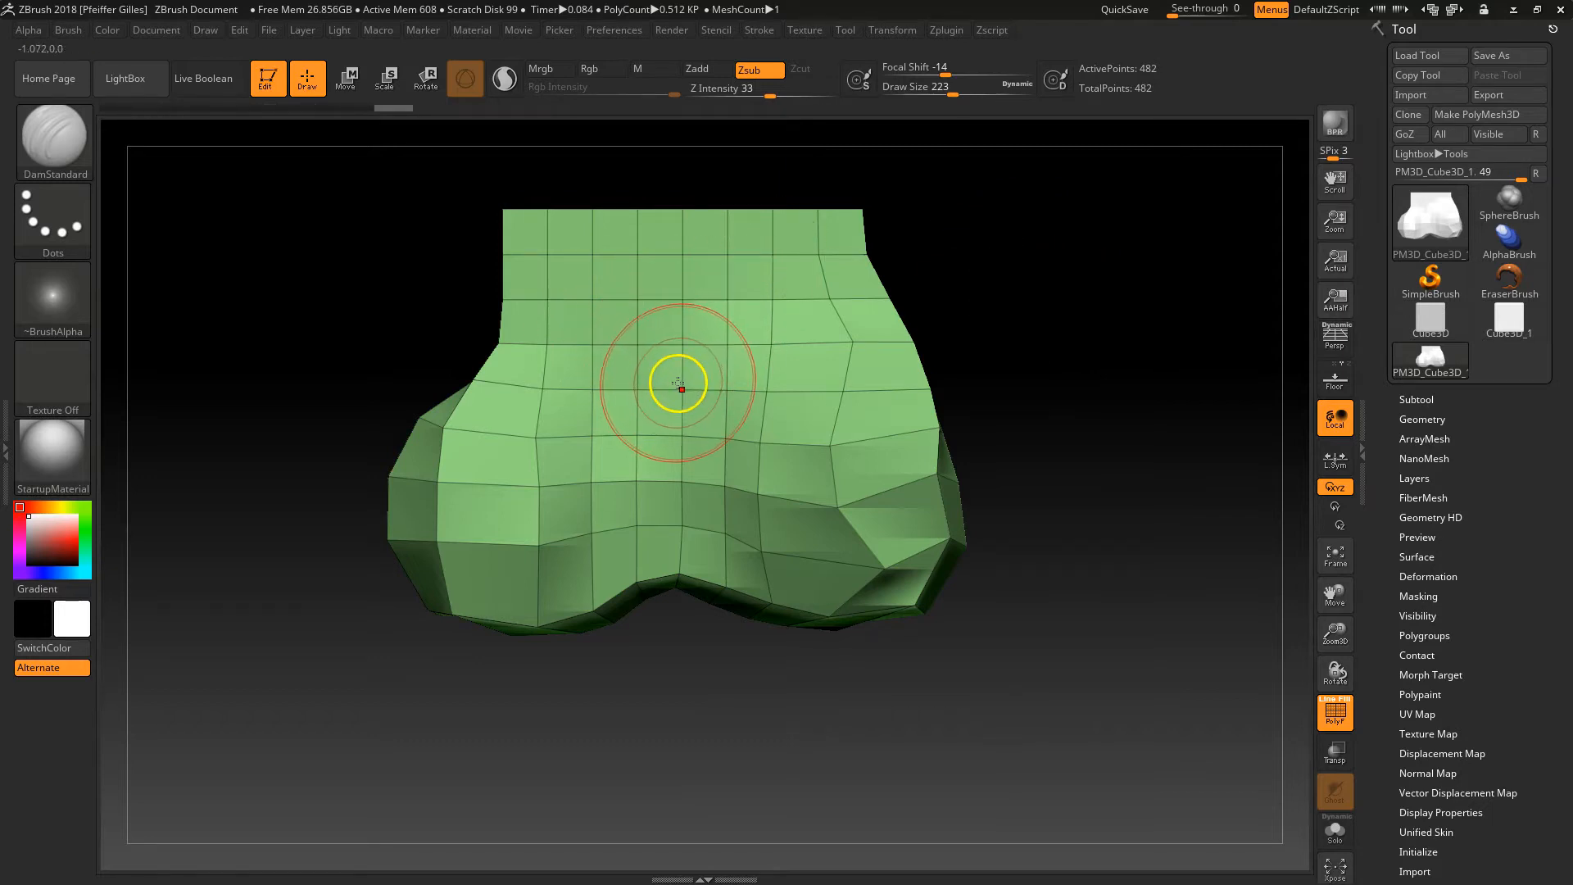
drag(677, 384, 643, 383)
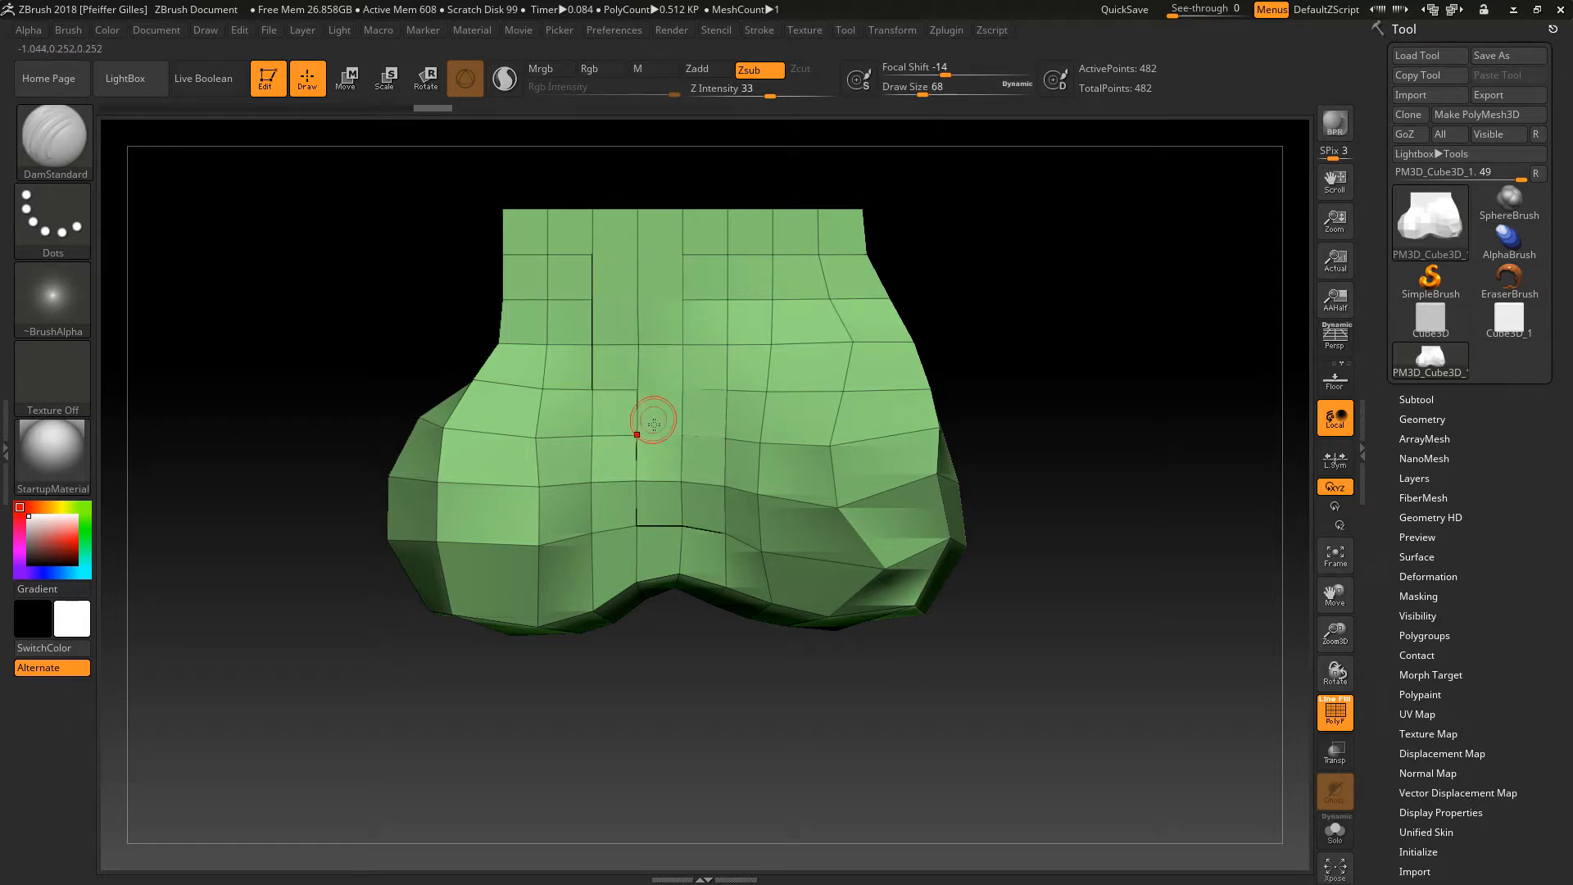
drag(1039, 393, 1077, 459)
drag(649, 454, 637, 418)
Step: Deepen the vertical groove on the low-resolution side with DamStandard, checking the shape with and without the polyframe
key(shift)
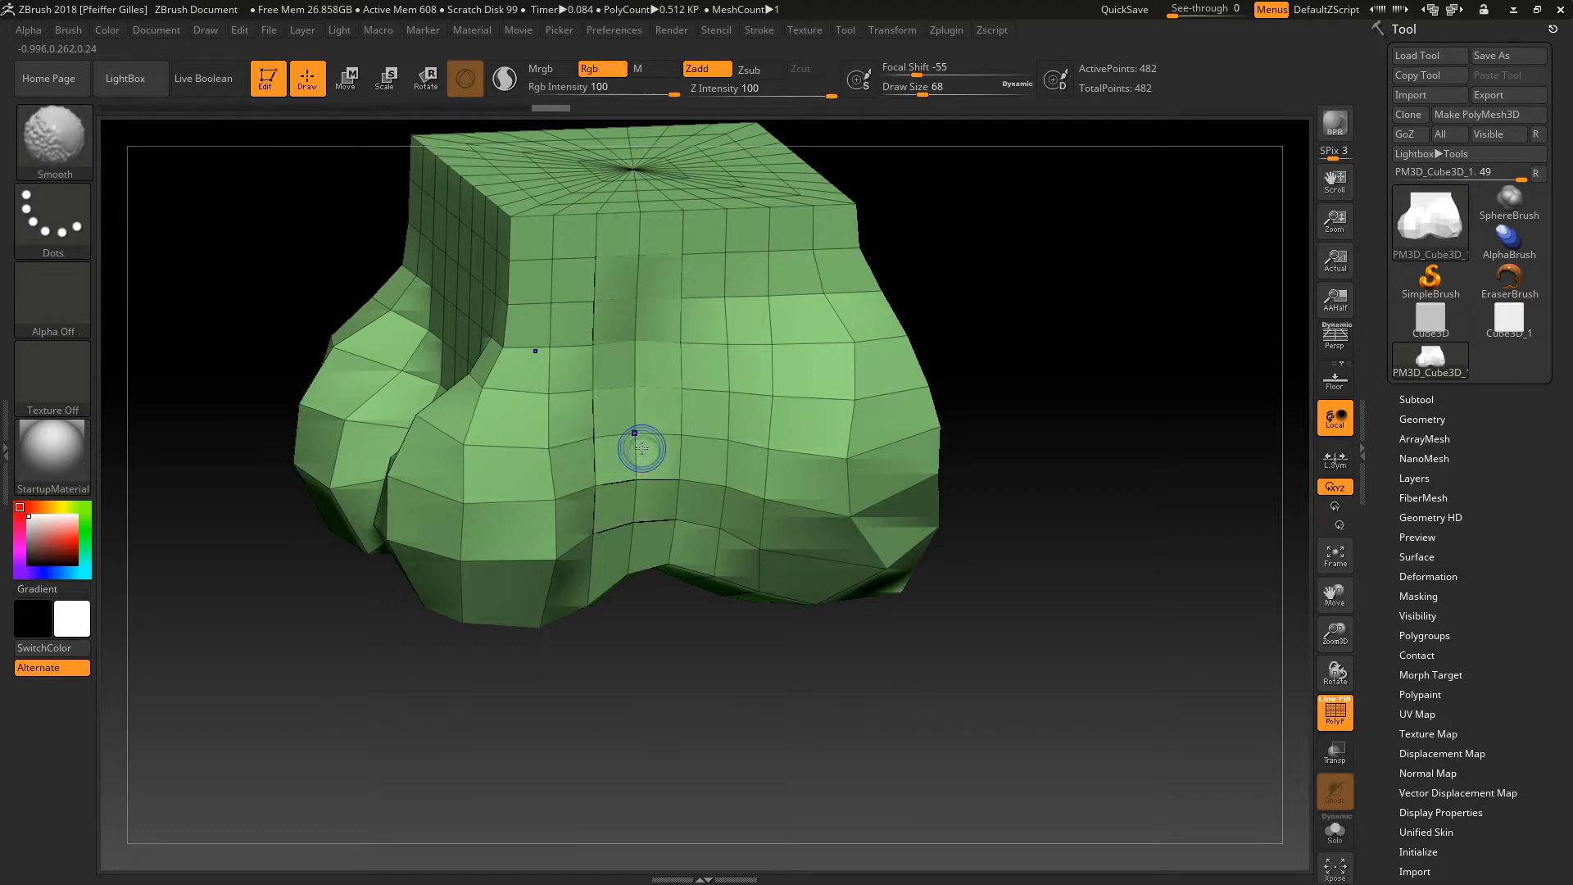
key(shift+f)
mouse_move(637, 314)
mouse_down()
mouse_move(621, 352)
mouse_move(629, 236)
mouse_move(630, 451)
mouse_up()
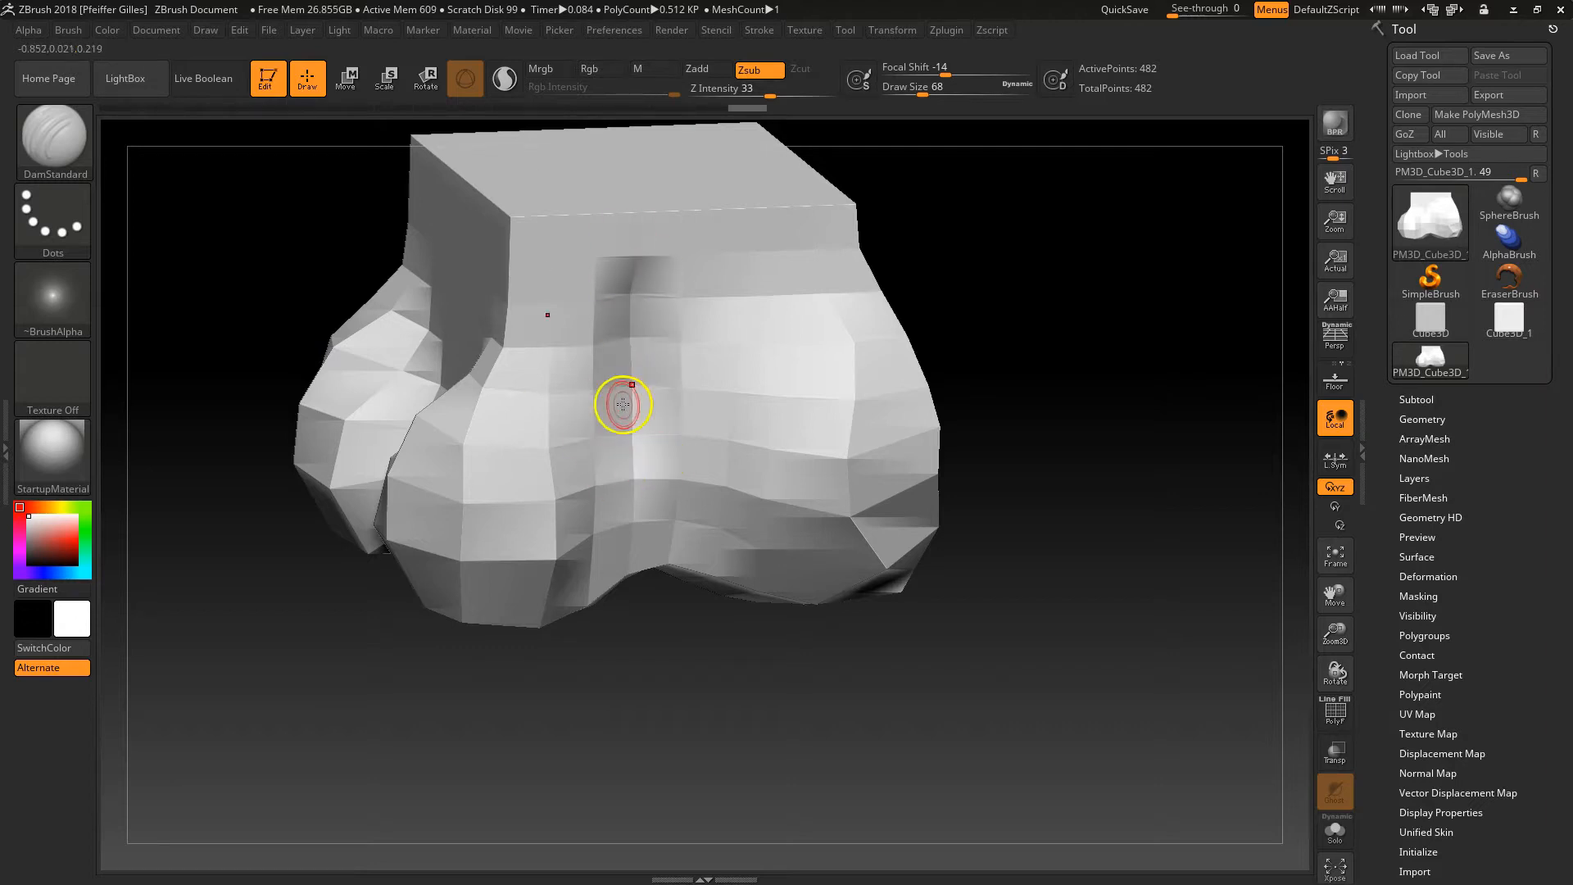
key(shift+f)
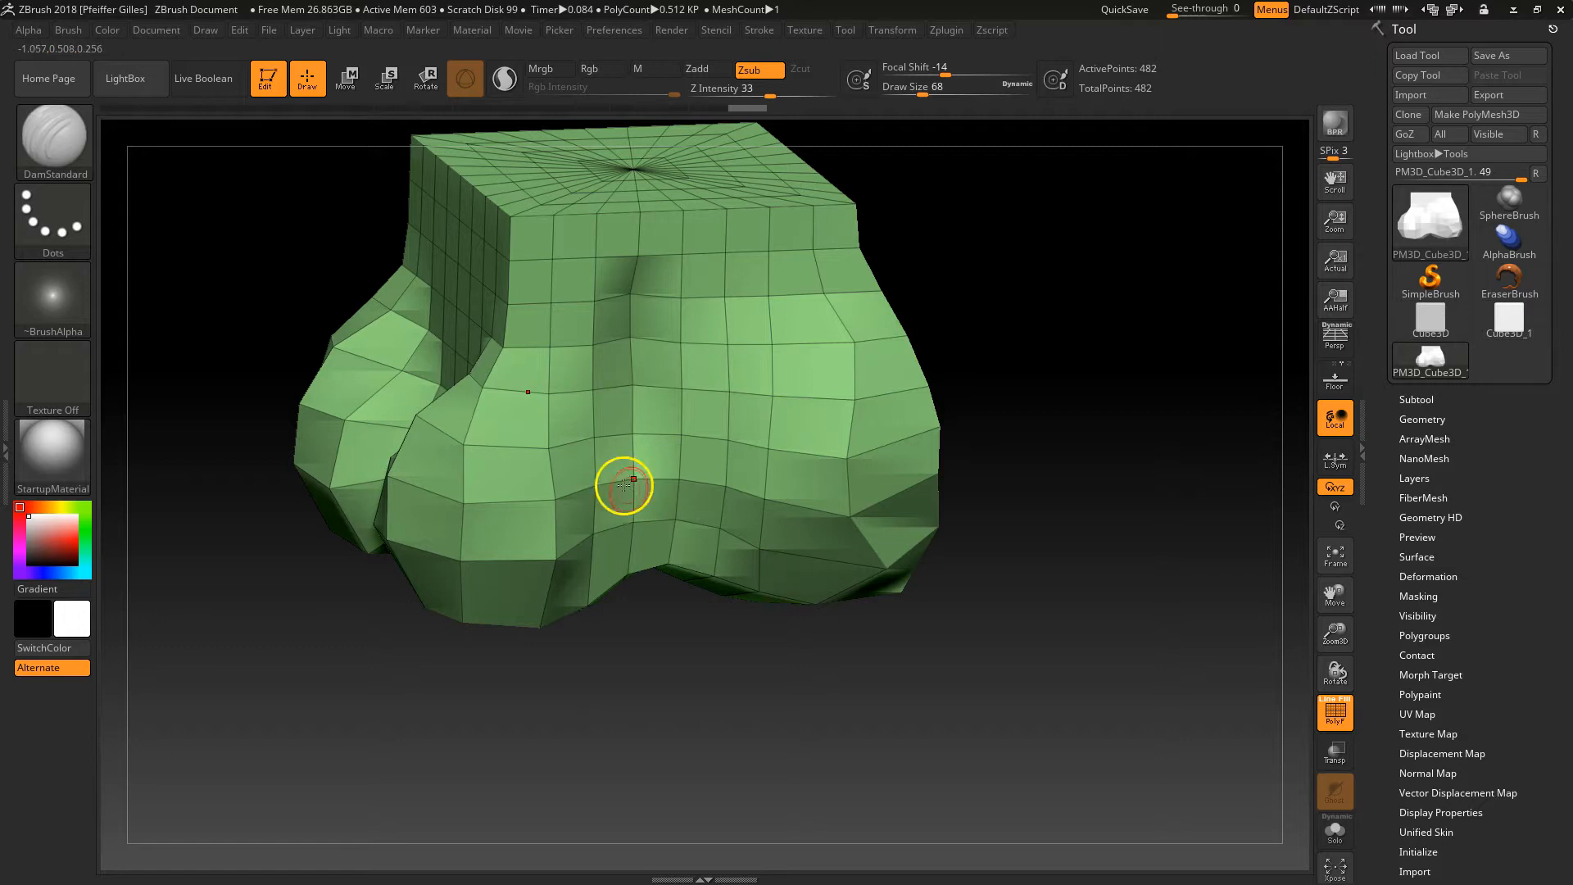
key(shift+f)
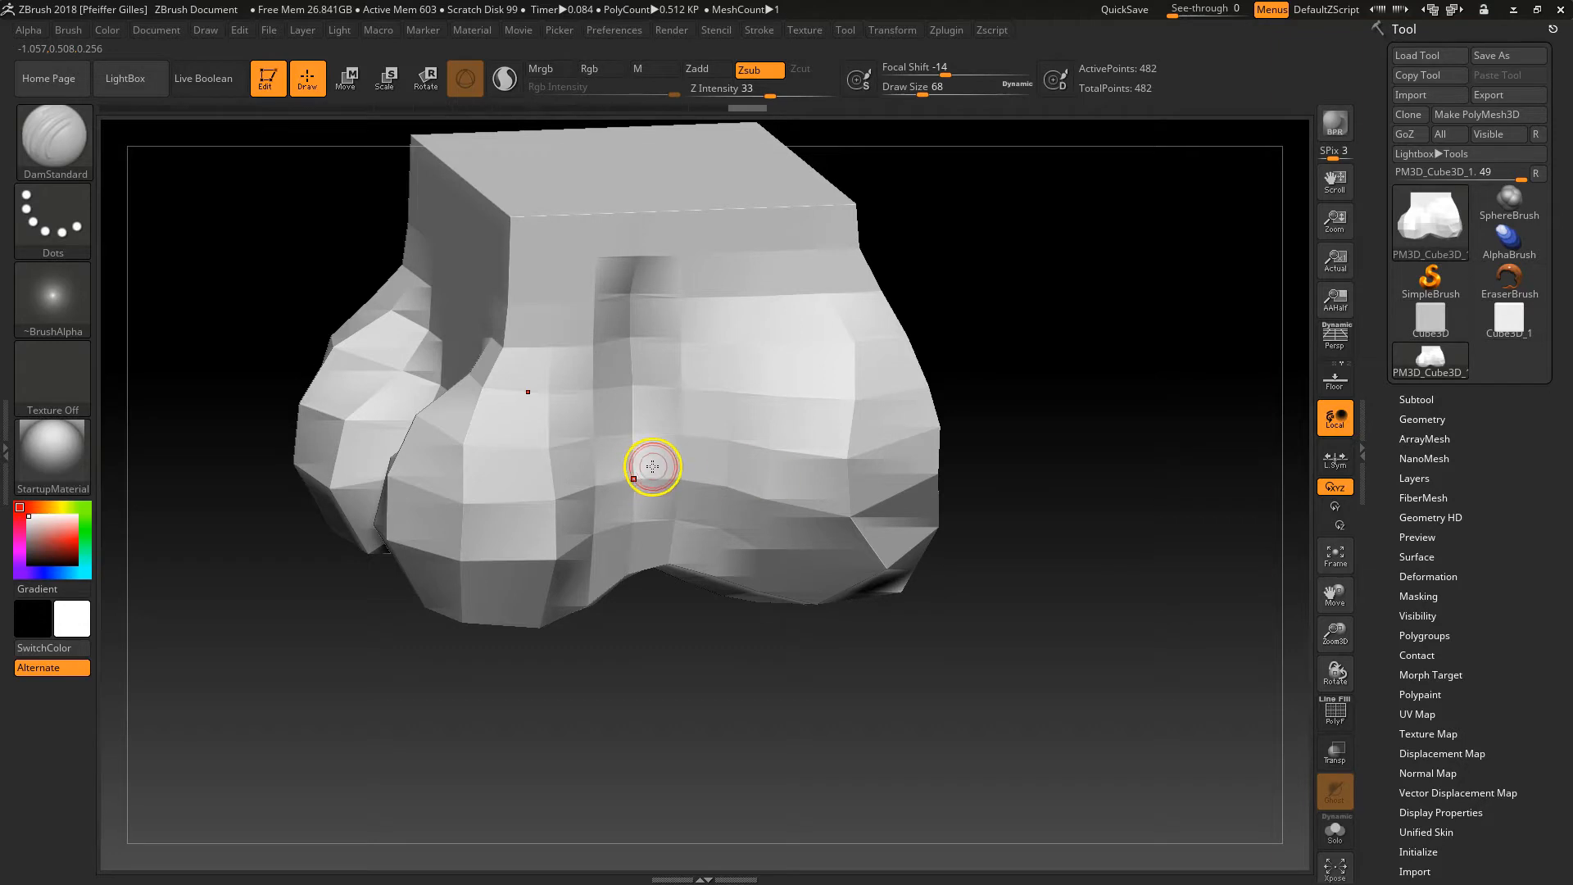
Step: Divide the mesh to subdivision level 2, display the polyframe and carve along the vertical groove again
click(1425, 419)
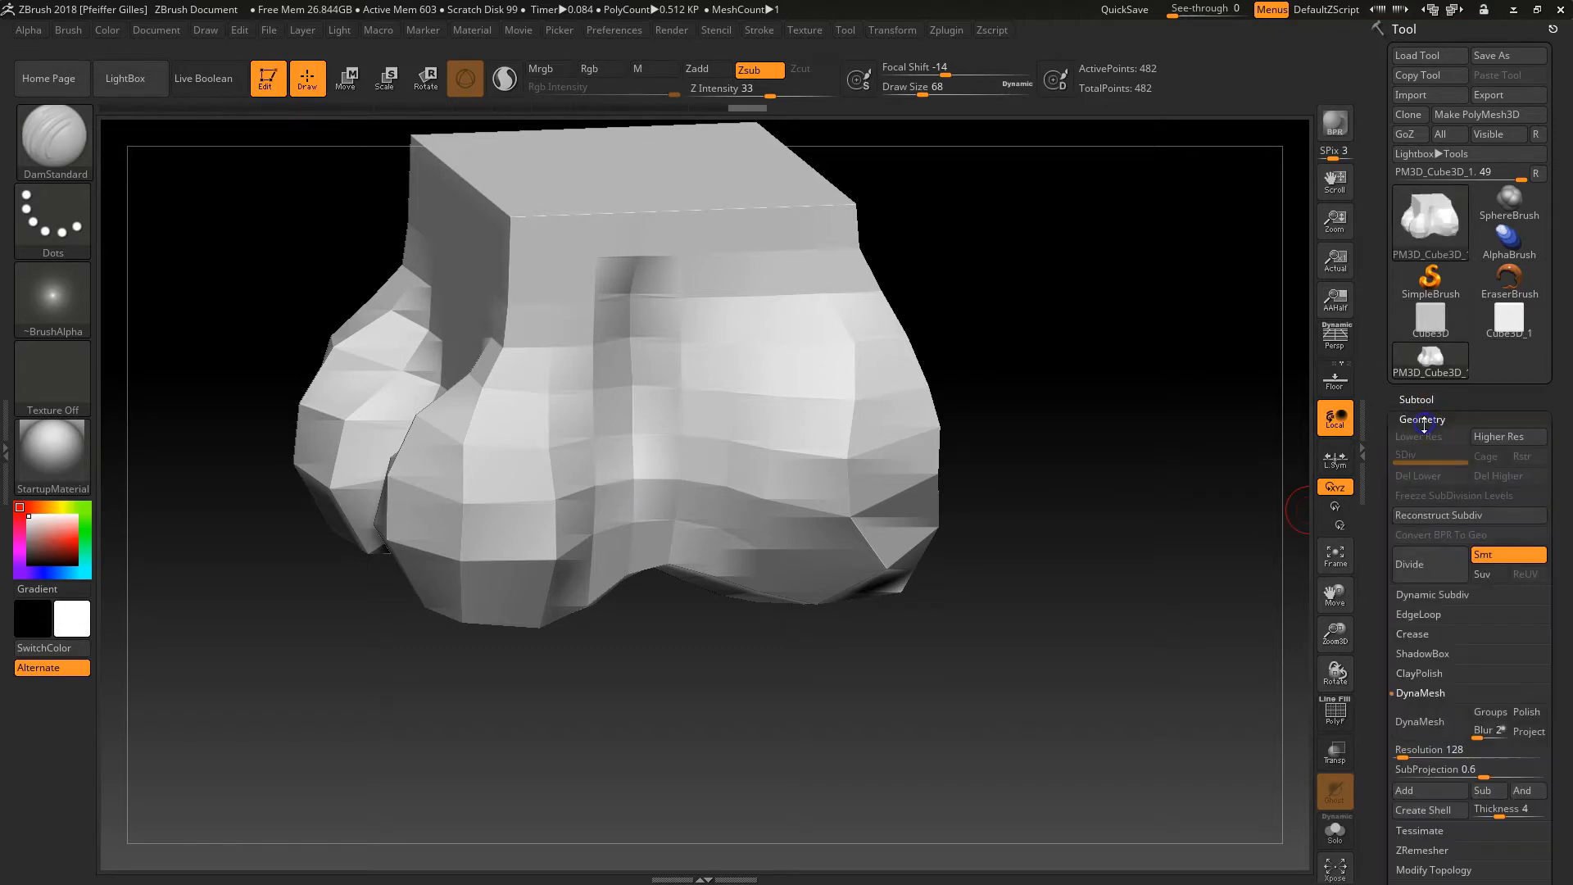
click(1426, 573)
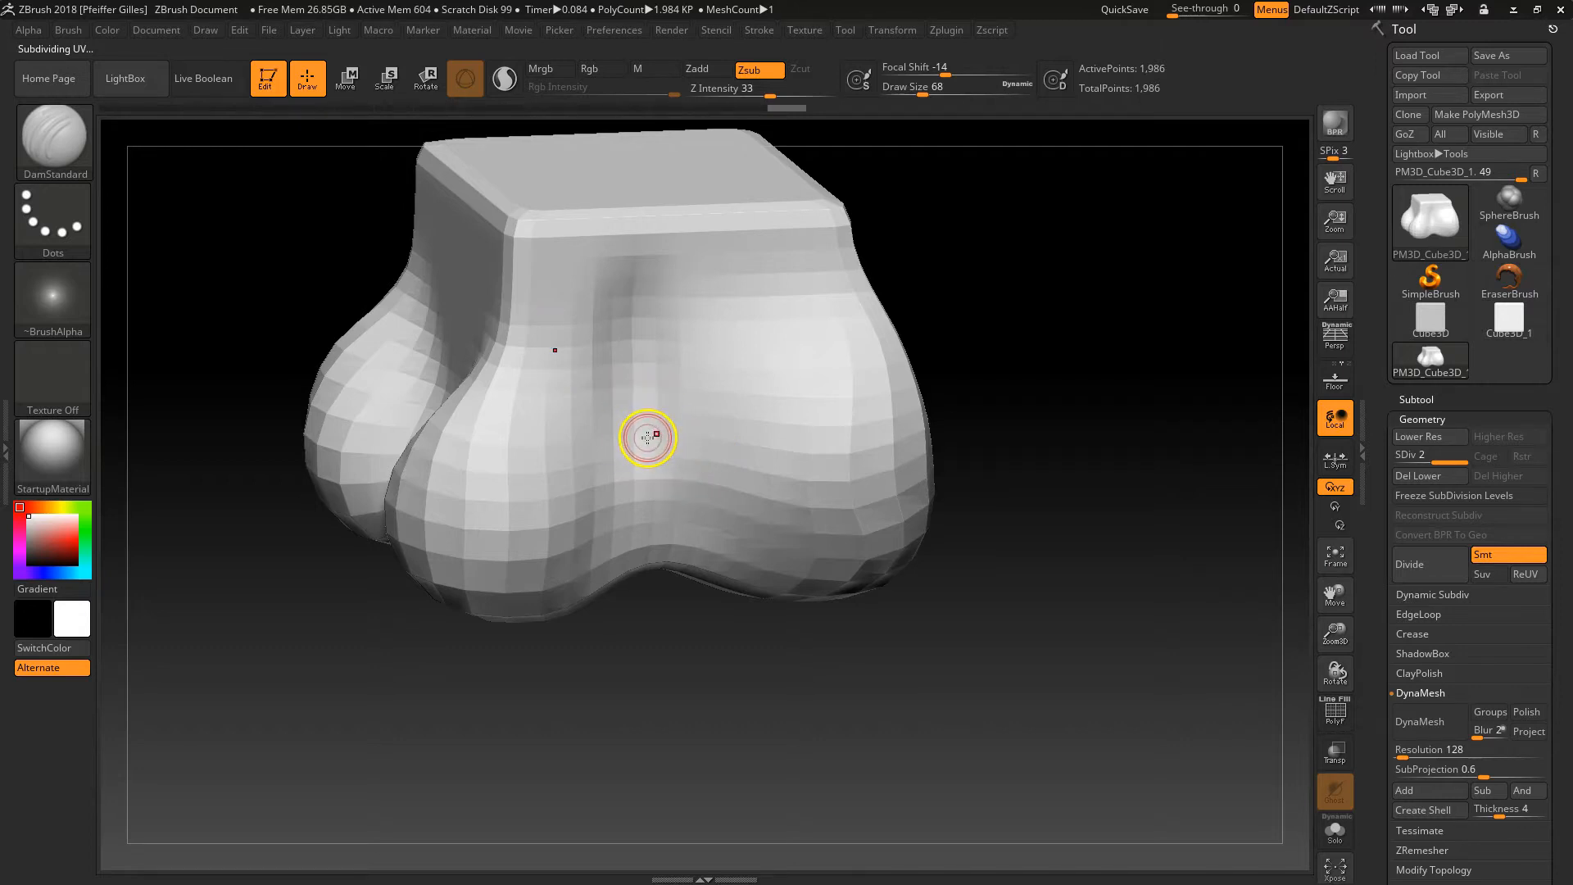
key(shift)
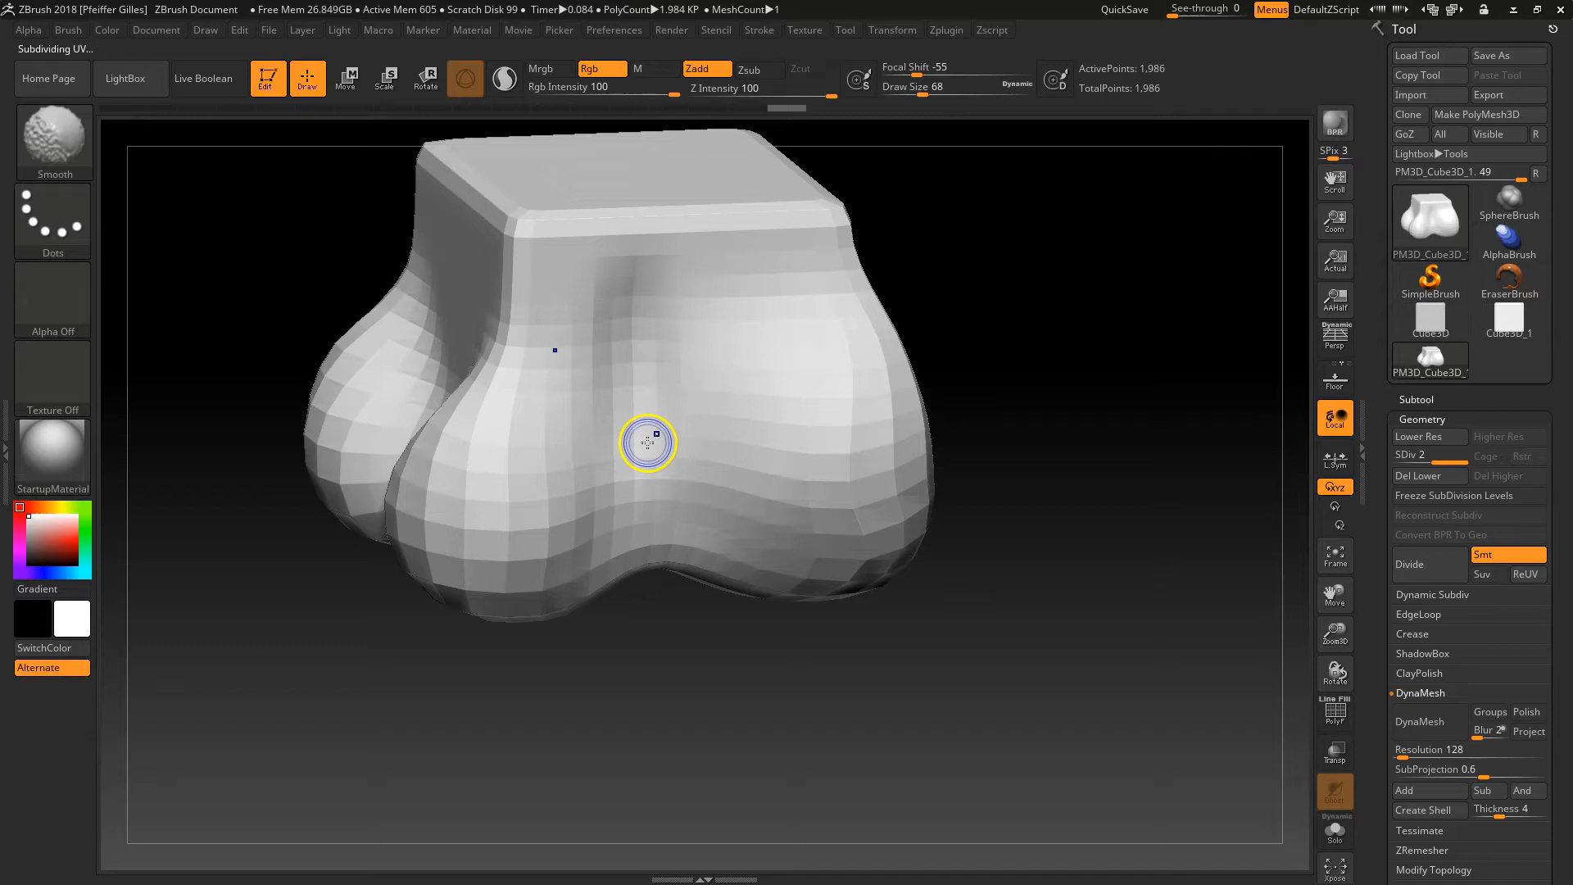
key(shift+f)
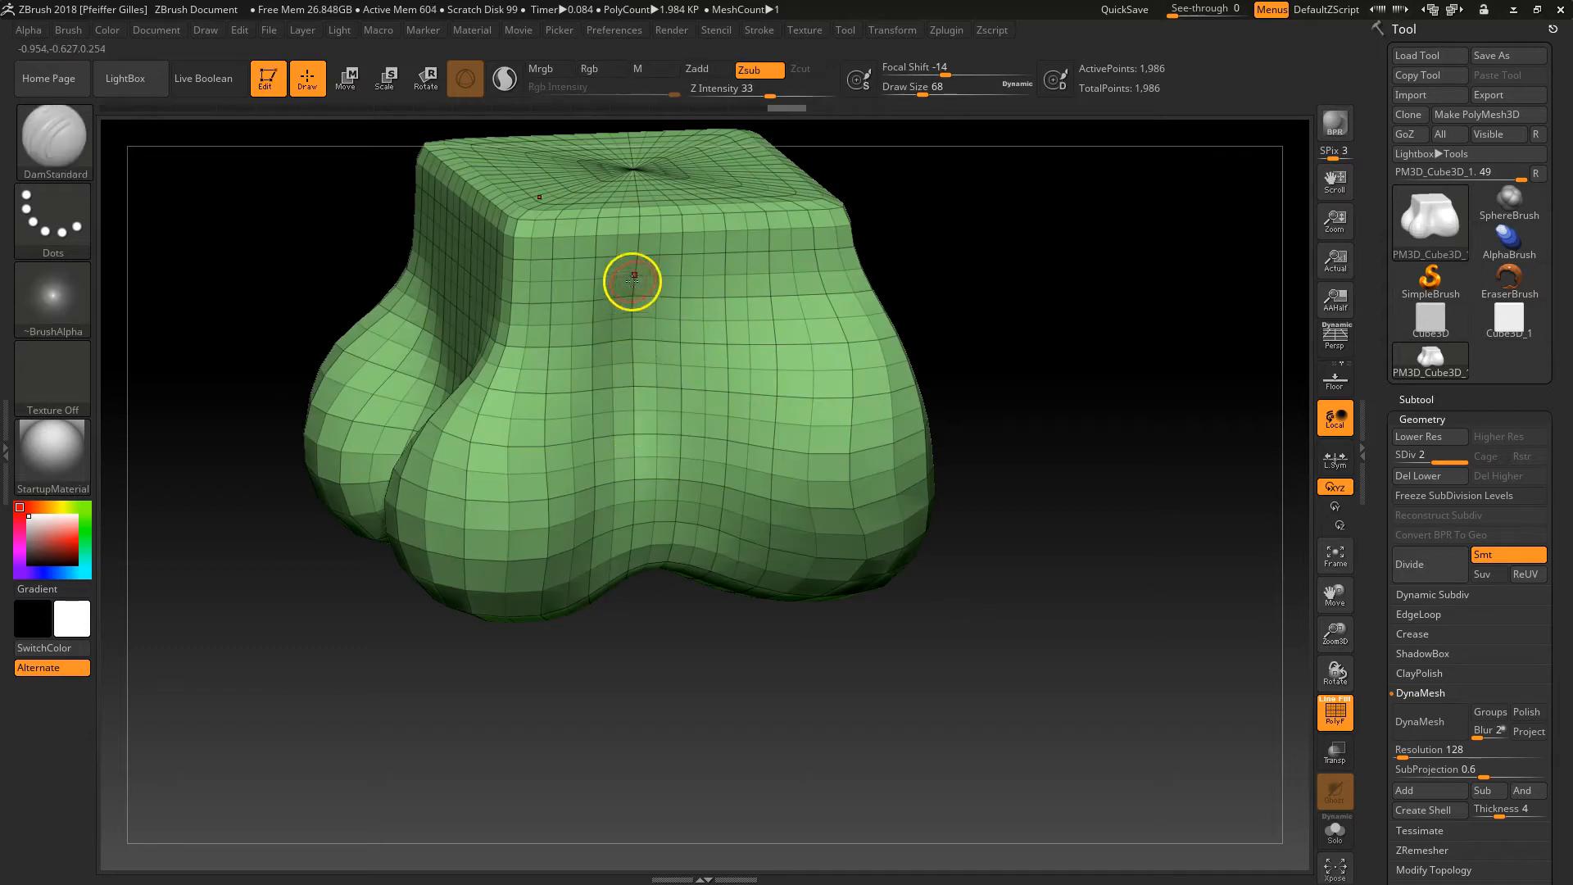
mouse_move(640, 417)
mouse_down()
mouse_move(642, 393)
mouse_move(625, 435)
mouse_move(636, 390)
mouse_up()
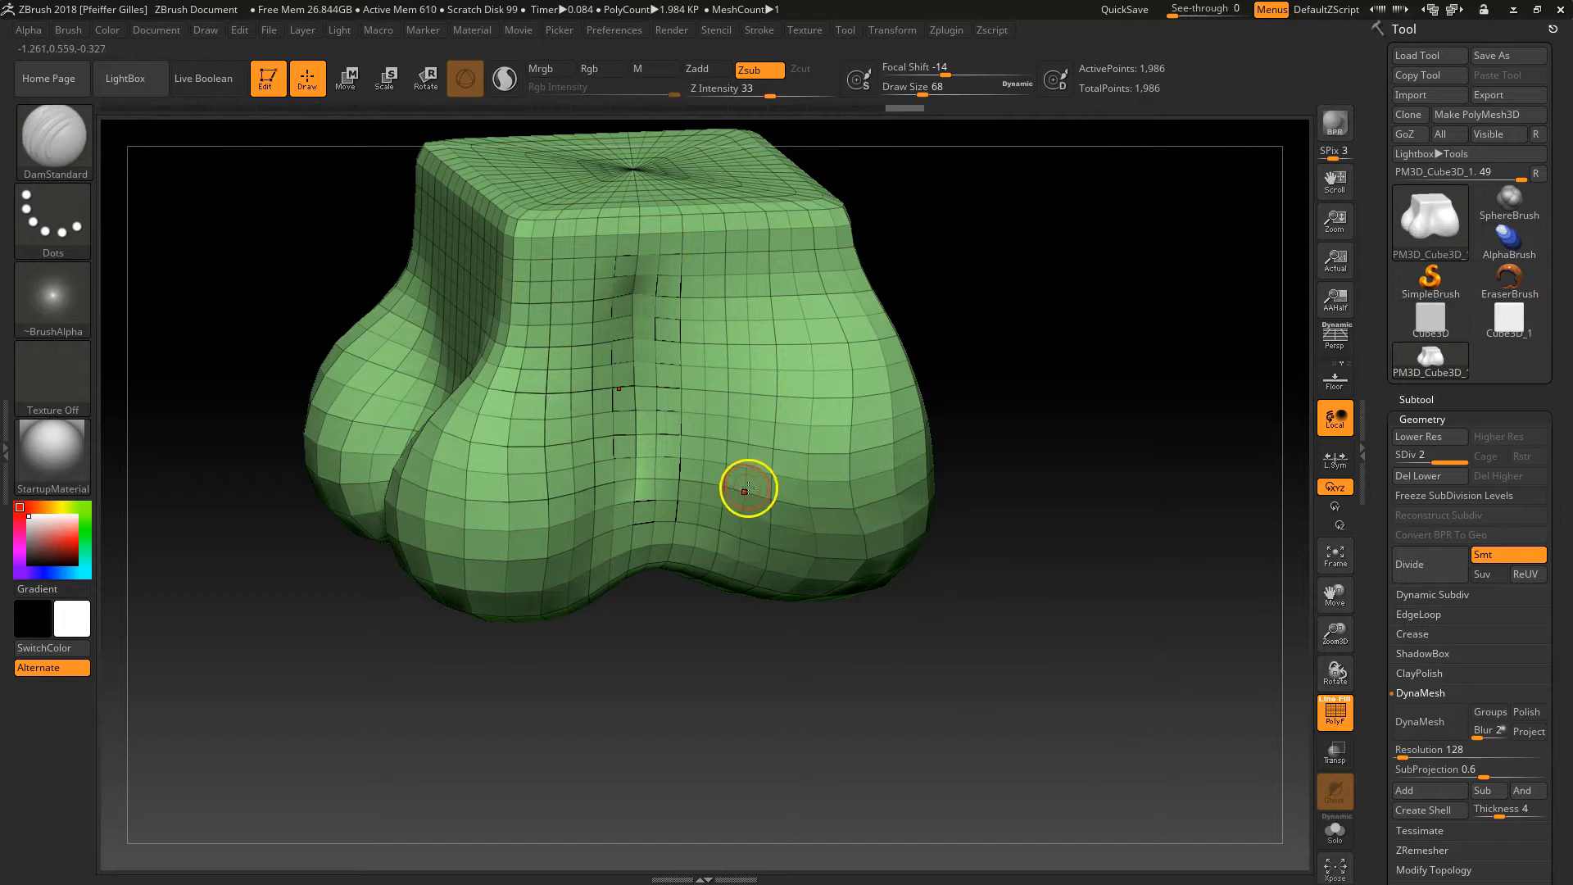
Step: Divide the mesh up to subdivision level 6 and carve a fine vertical crease inside the groove
click(1431, 574)
click(1429, 571)
click(1426, 570)
click(1423, 570)
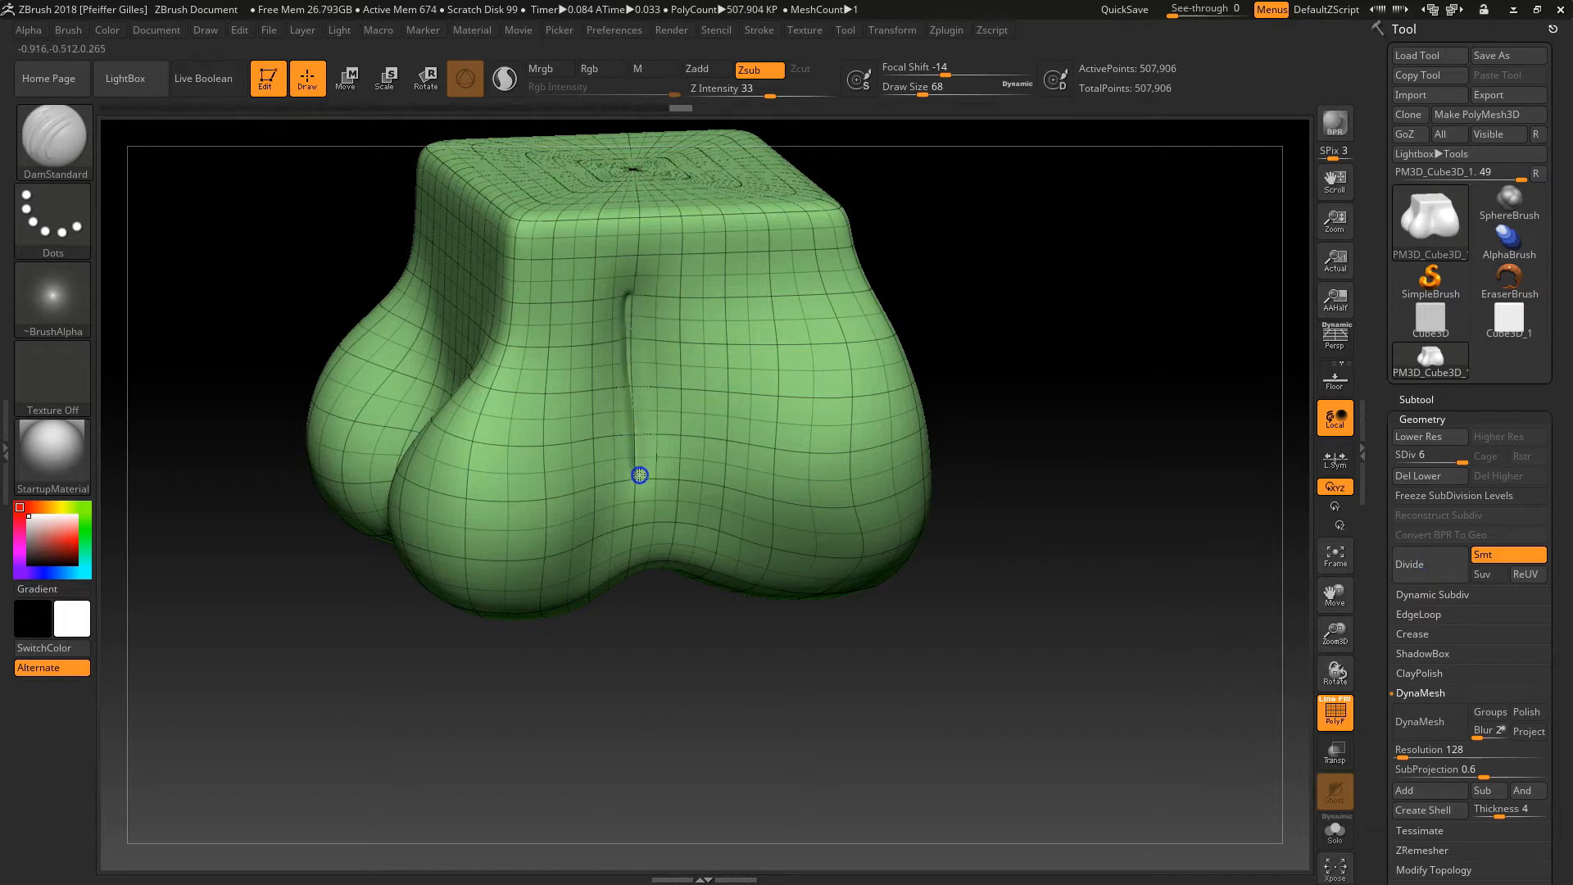
Step: Hide the polyframe and carve four curved creases fanning out to one side of the vertical crease
key(shift+f)
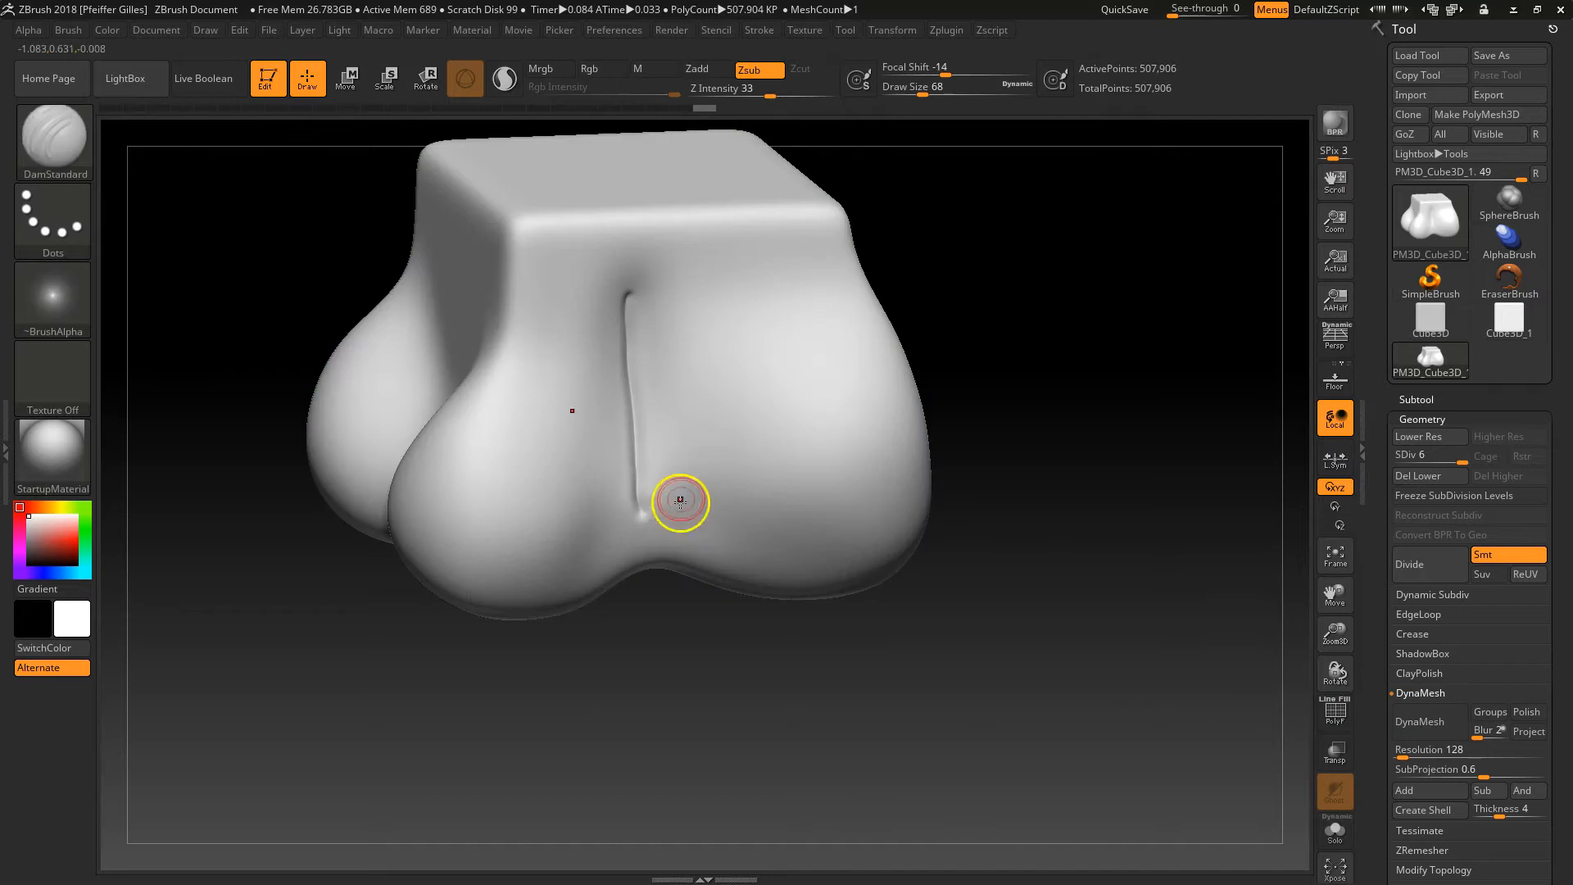
mouse_move(667, 327)
mouse_down()
mouse_move(669, 366)
mouse_move(699, 350)
mouse_move(797, 535)
mouse_up()
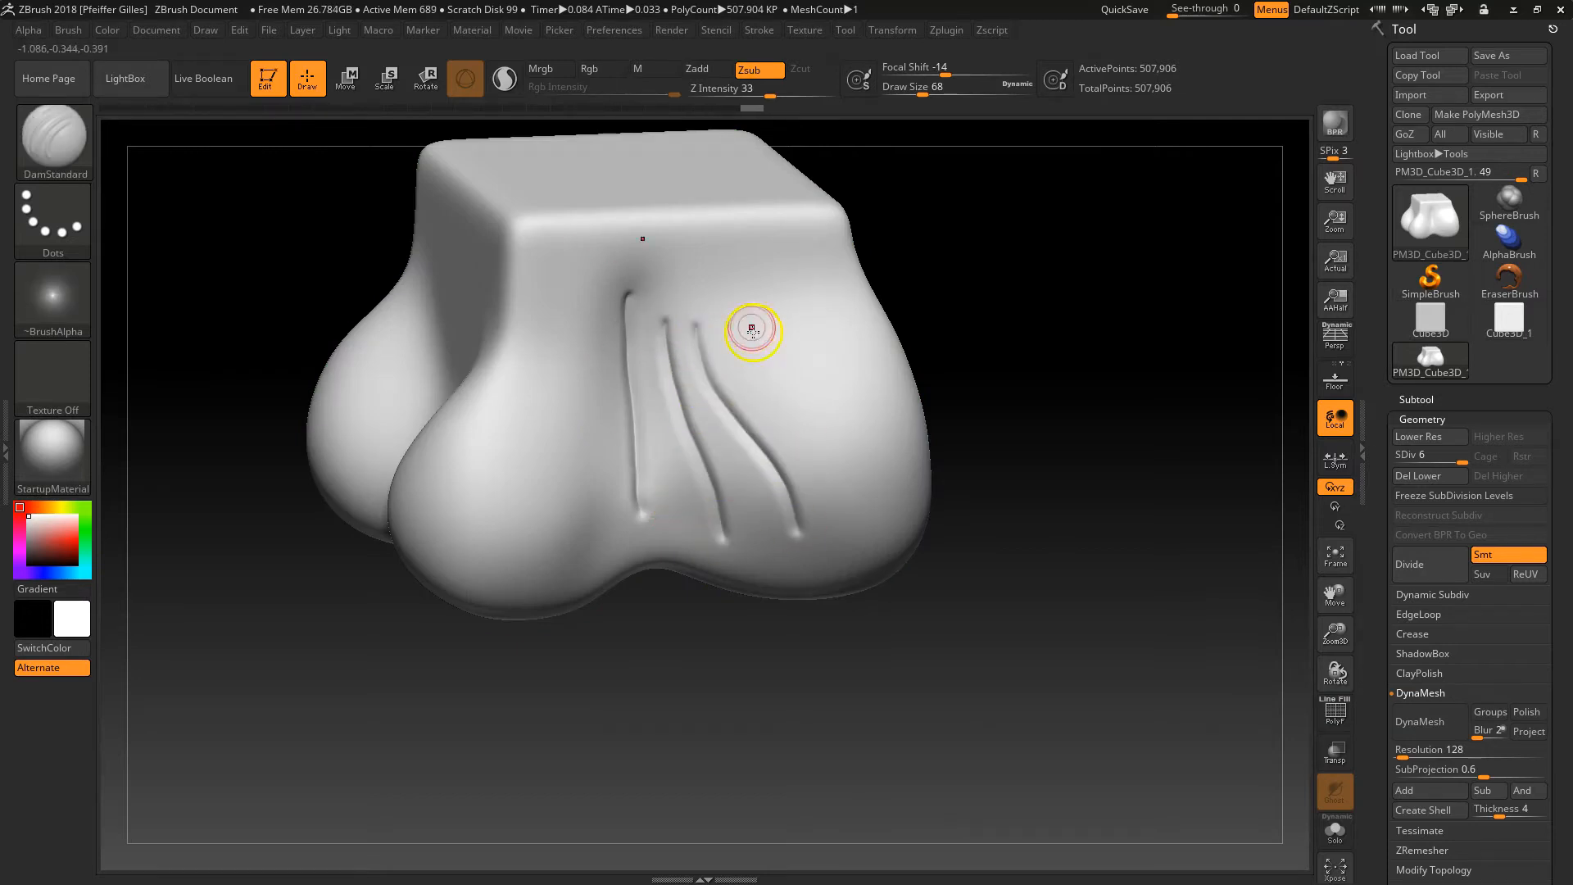
drag(803, 320, 888, 456)
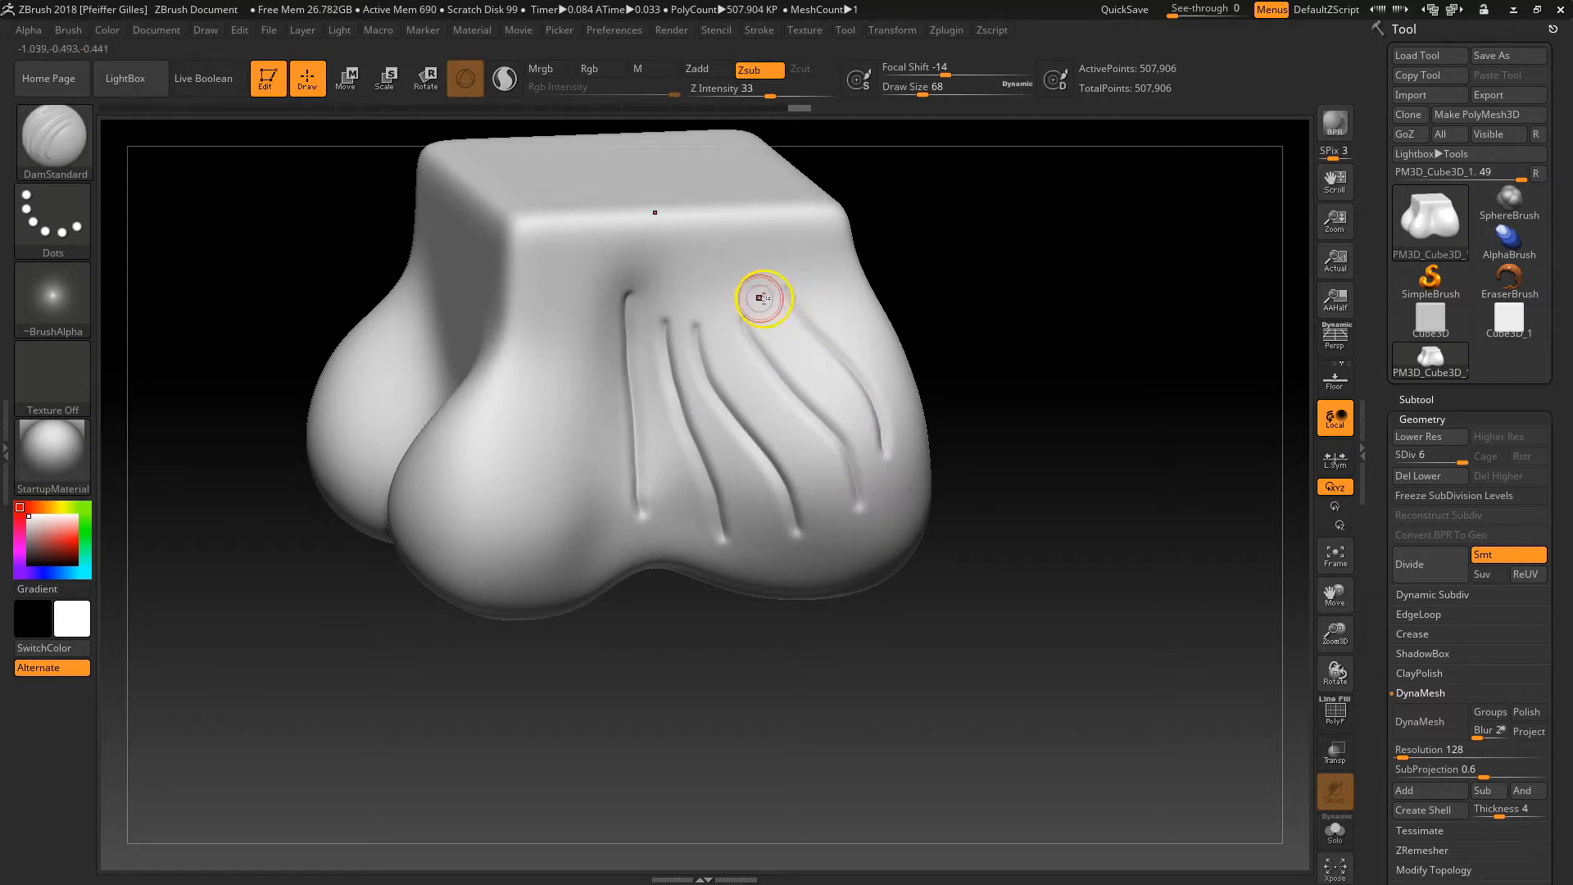
Step: Display the polyframe and carve two curved creases across the bulge on the other side of the vertical crease
key(shift+f)
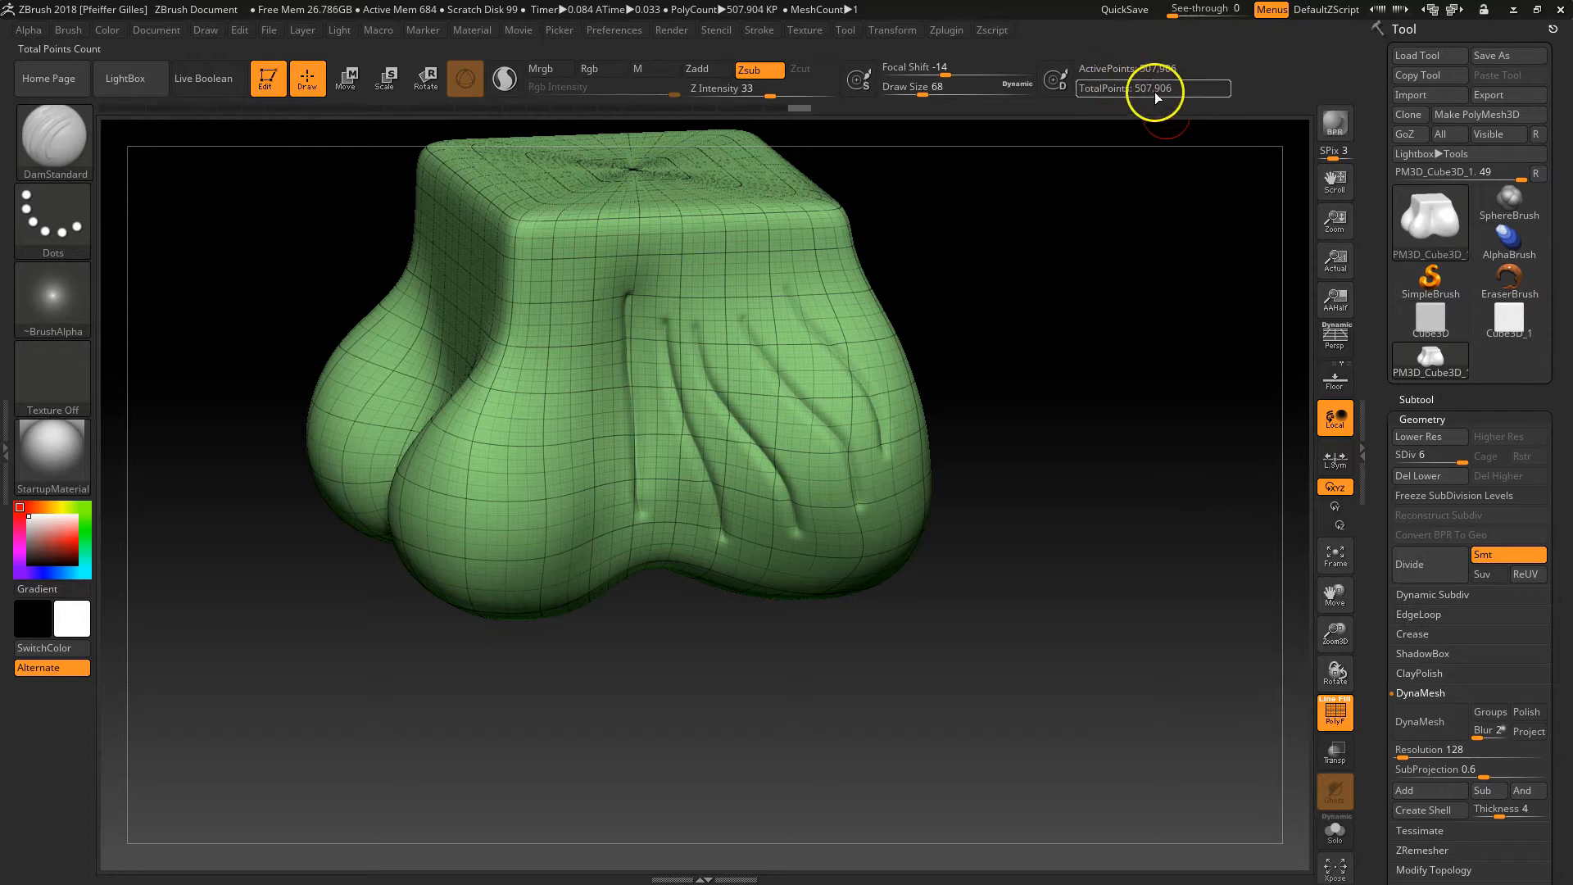
drag(1071, 450, 1040, 478)
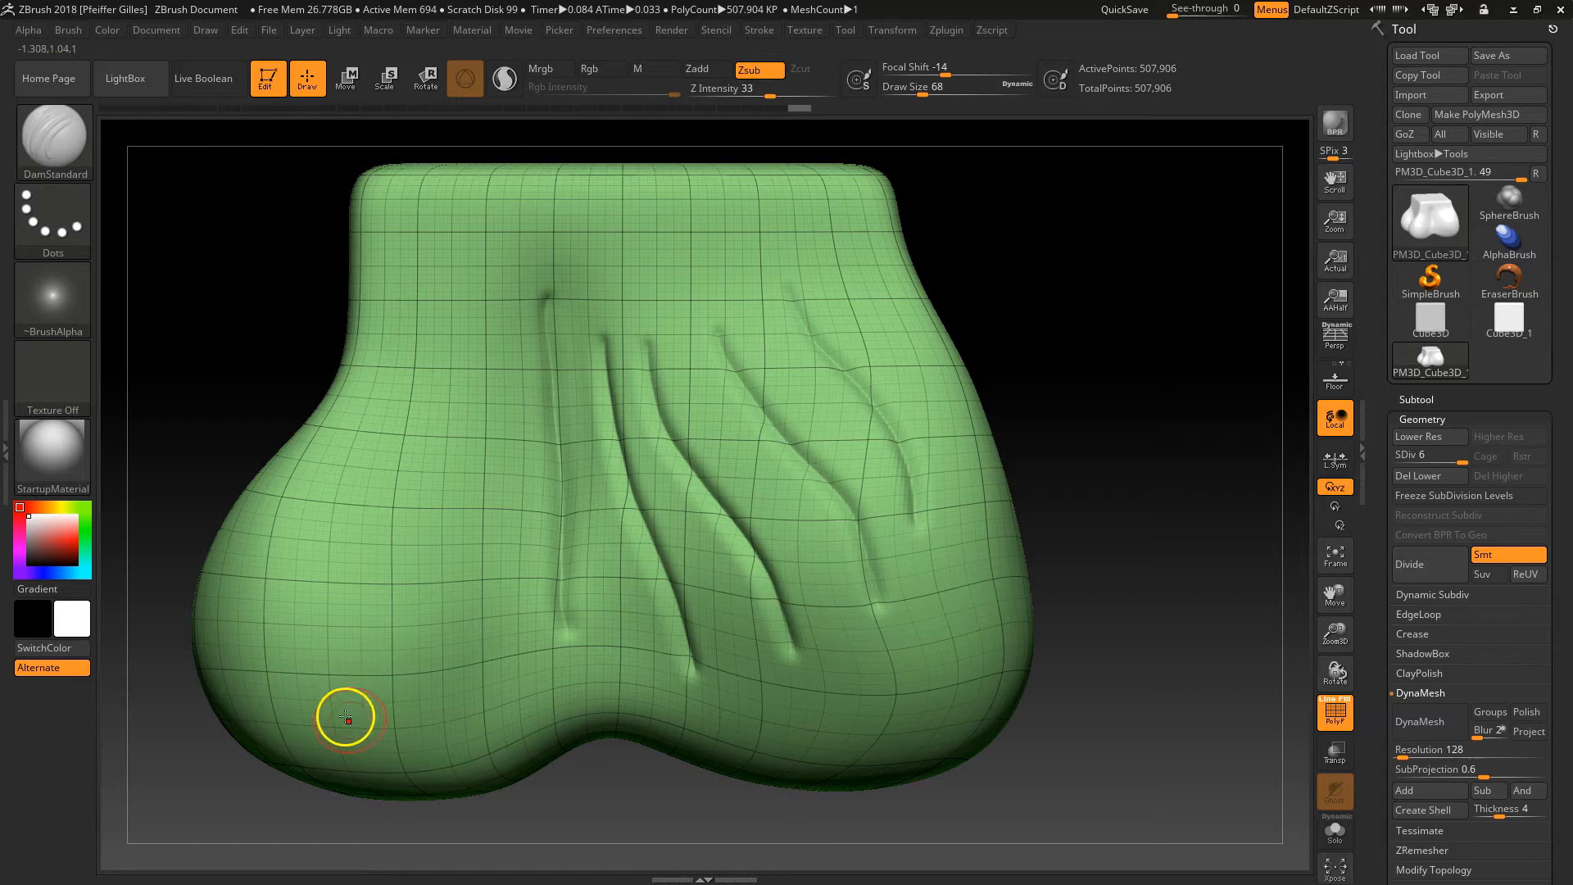
mouse_move(358, 727)
mouse_down()
mouse_move(489, 534)
mouse_move(467, 392)
mouse_up()
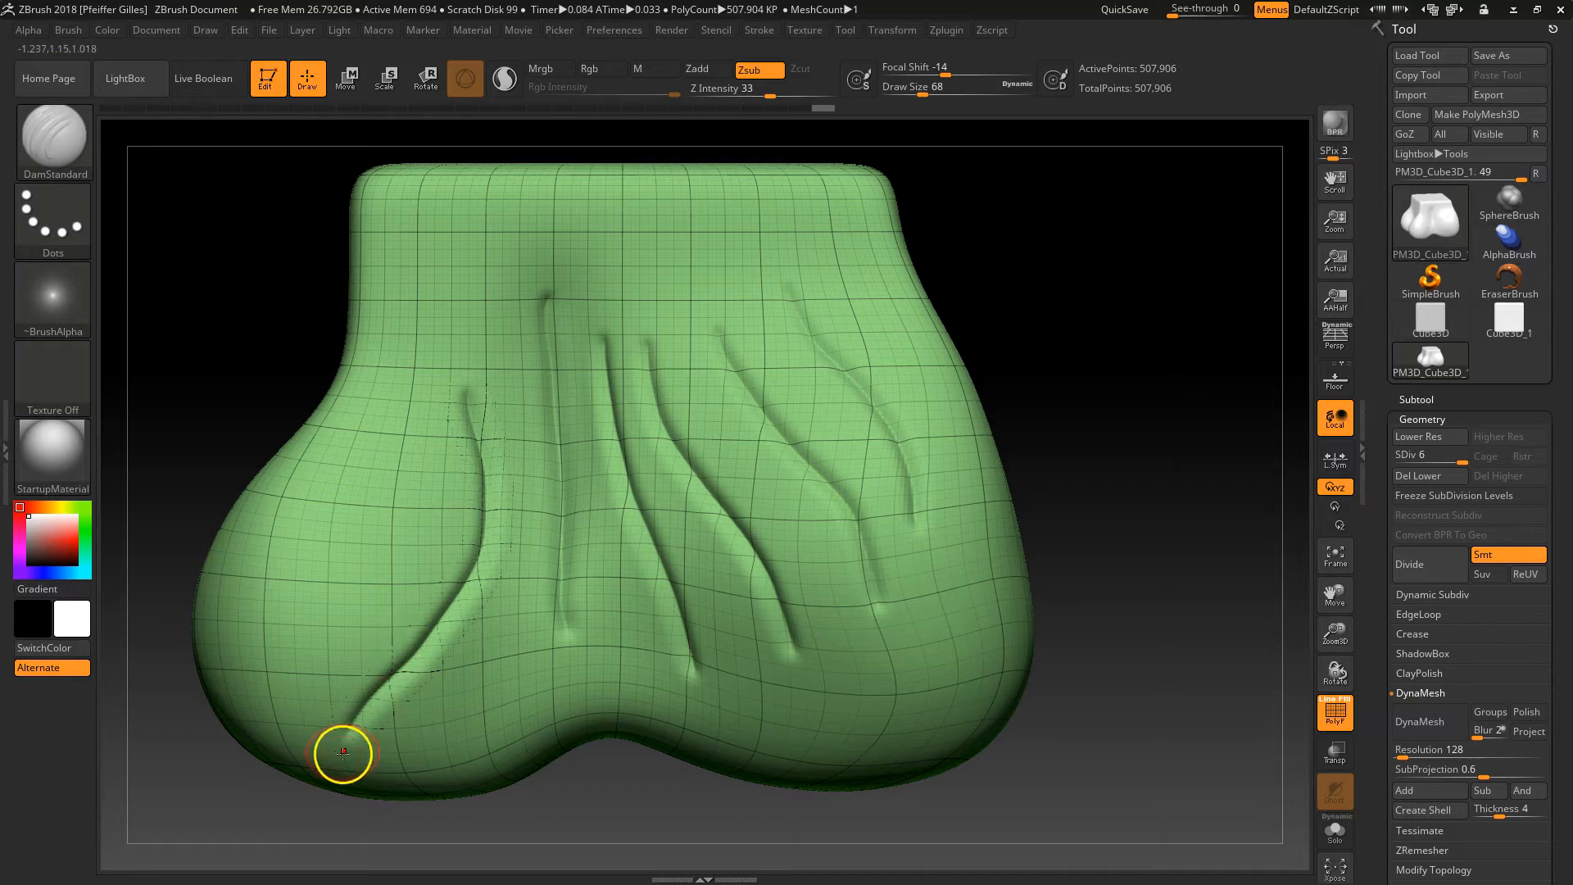
mouse_move(270, 685)
mouse_down()
mouse_move(414, 514)
mouse_move(409, 450)
mouse_up()
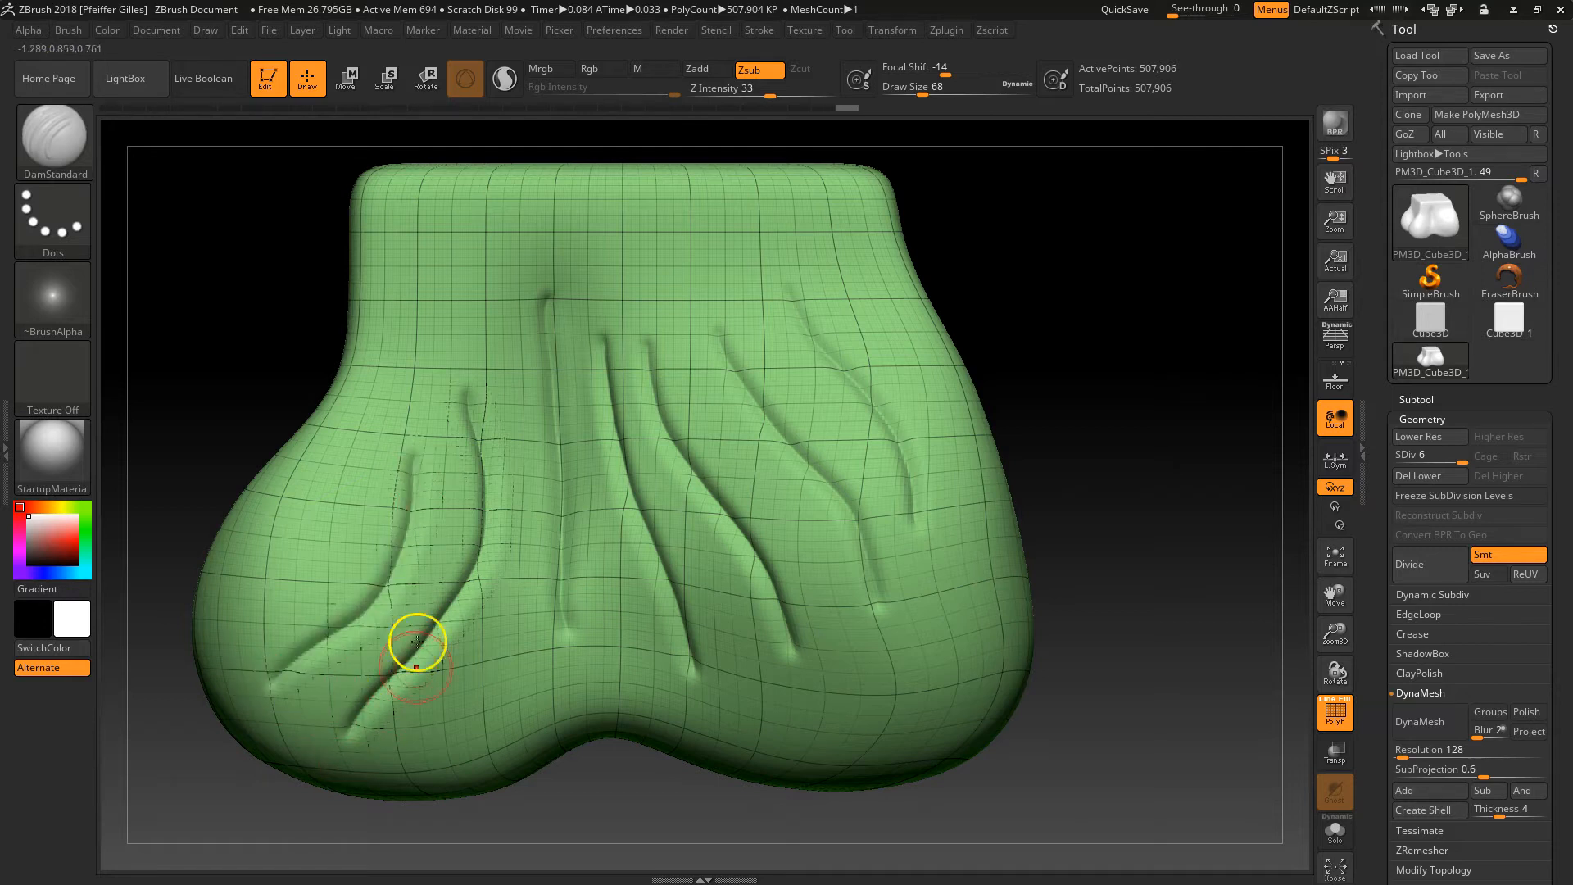
Step: Carve five short creases along the lower edge of the creased front face with the DamStandard brush
drag(473, 754, 529, 623)
drag(611, 685, 614, 604)
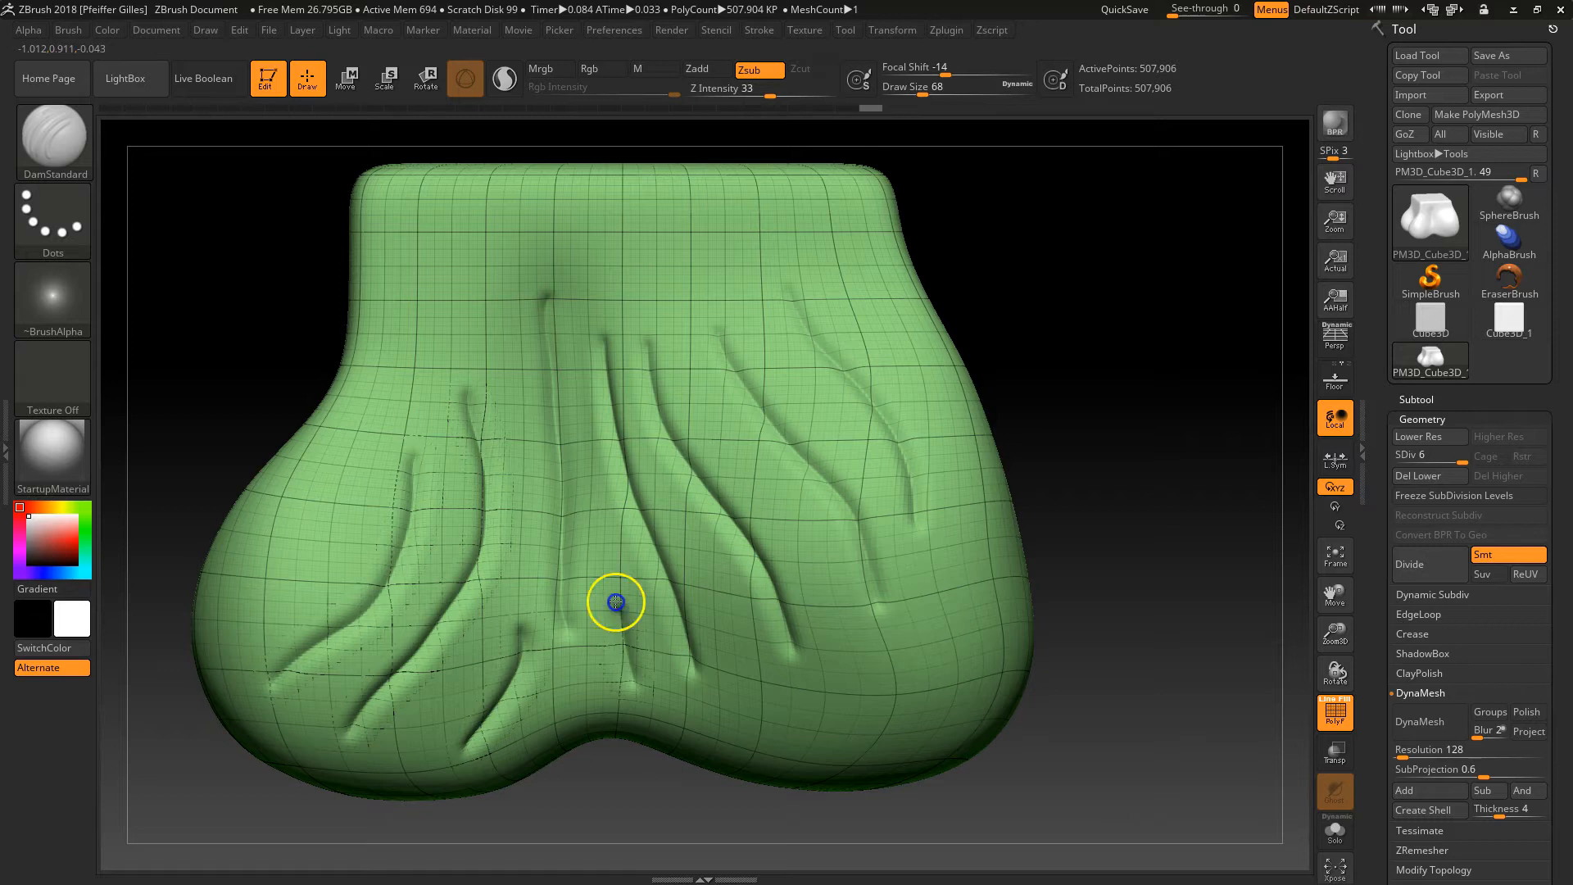
drag(755, 661, 773, 716)
drag(853, 607, 877, 716)
drag(918, 569, 934, 653)
Step: Convert the mesh to a DynaMesh at resolution 128 without freezing its subdivision levels
mouse_move(1209, 622)
mouse_down()
mouse_move(1148, 639)
mouse_move(1160, 636)
mouse_up()
mouse_move(1177, 741)
mouse_down()
mouse_move(1178, 794)
mouse_move(1140, 614)
mouse_up()
mouse_move(1081, 661)
alt+mouse_down()
mouse_move(975, 601)
mouse_move(986, 713)
alt+mouse_up()
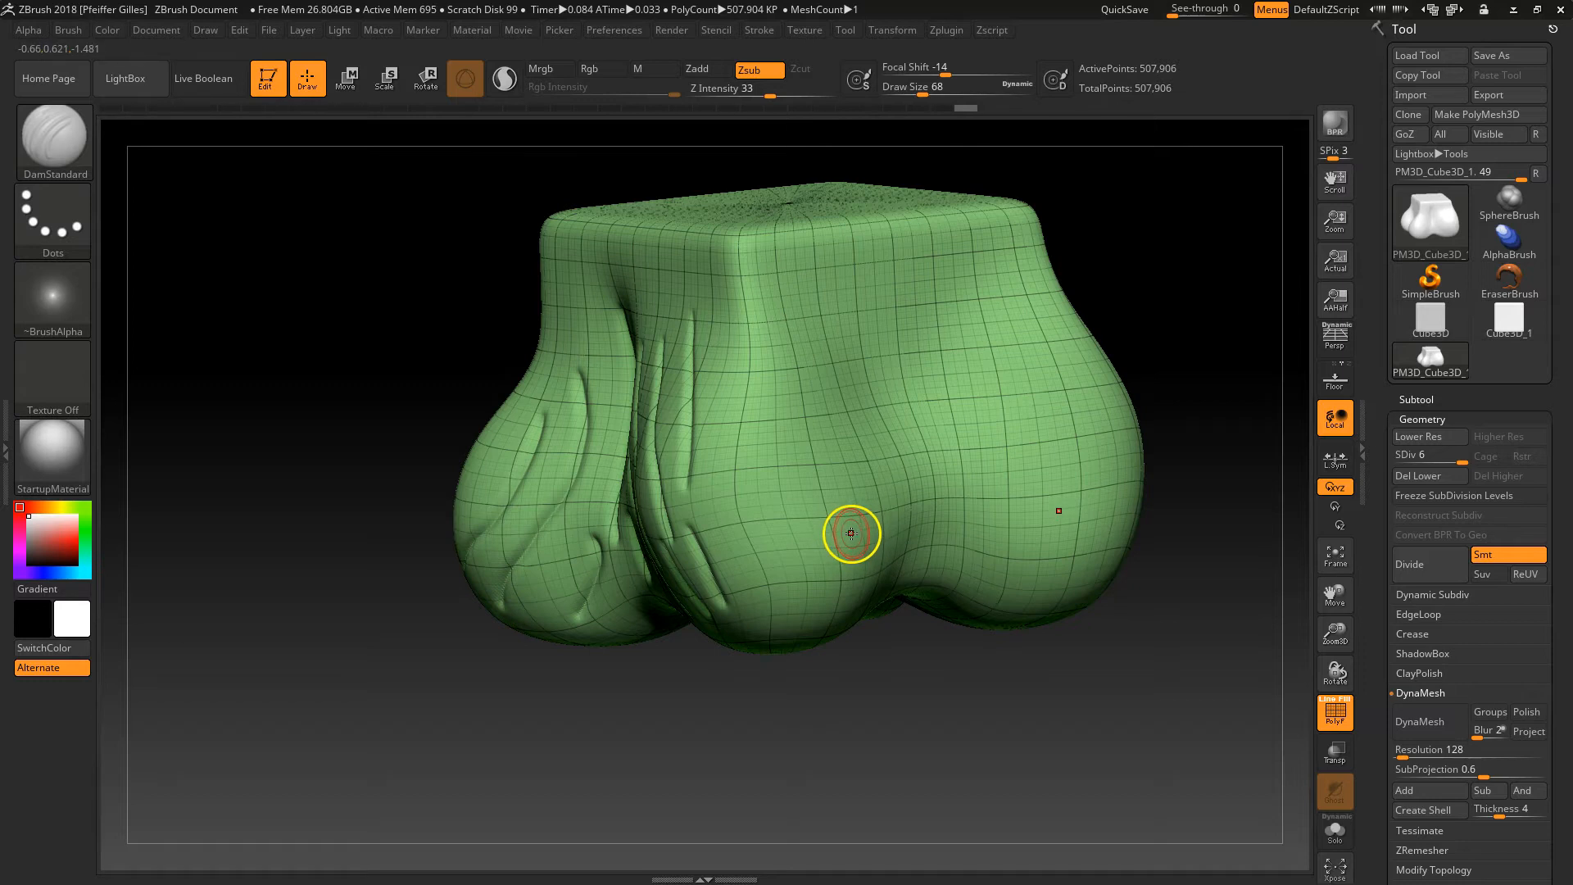
mouse_move(931, 664)
mouse_down()
mouse_move(955, 719)
mouse_move(948, 701)
mouse_move(1117, 659)
mouse_up()
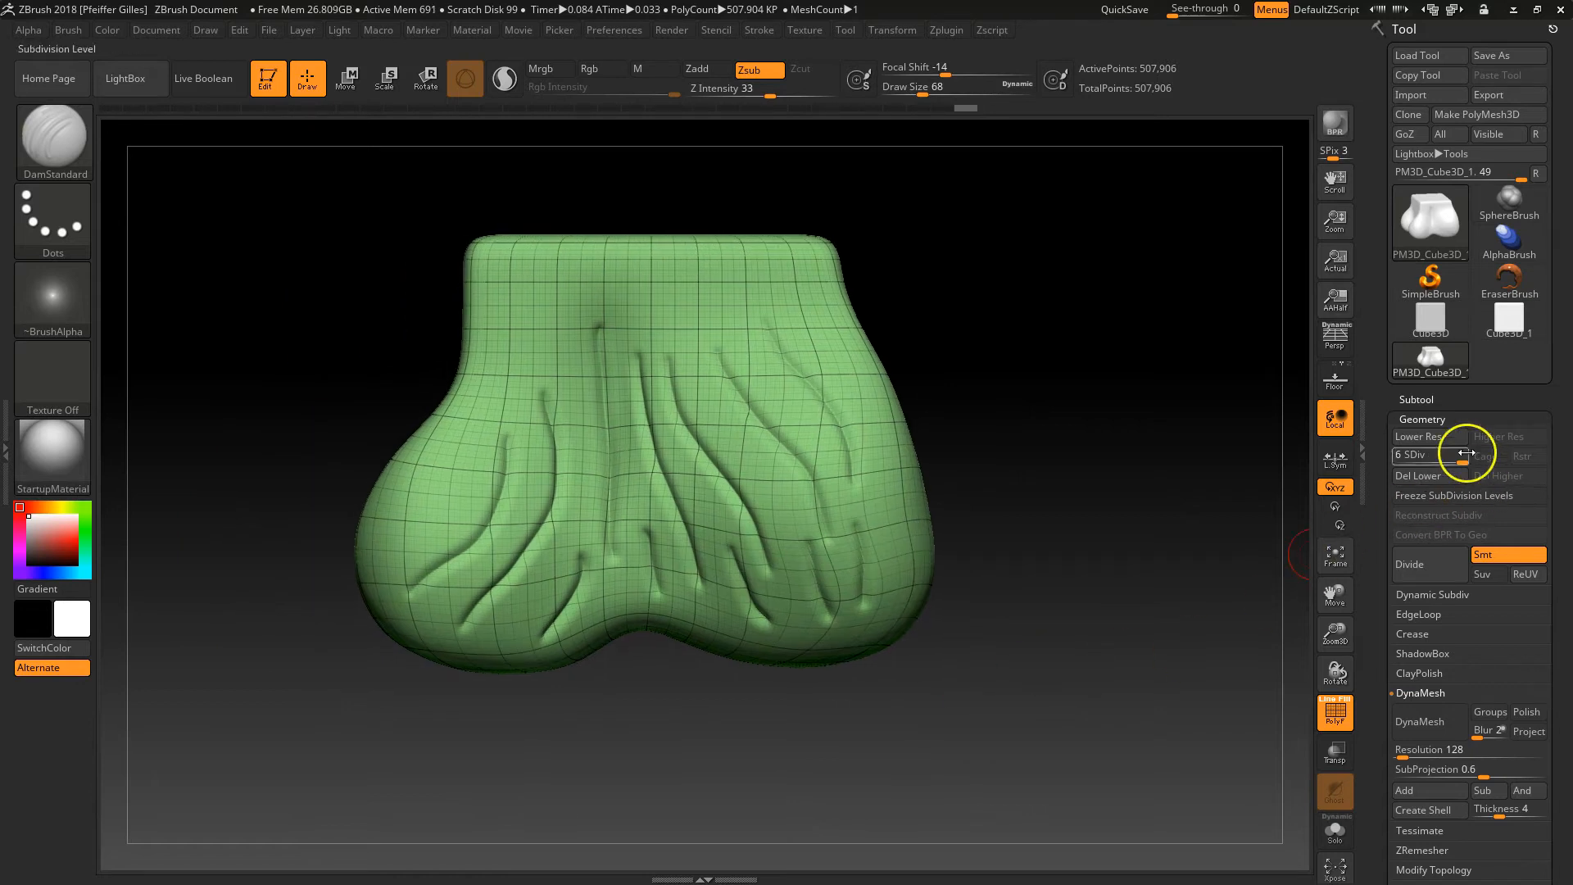
click(1430, 726)
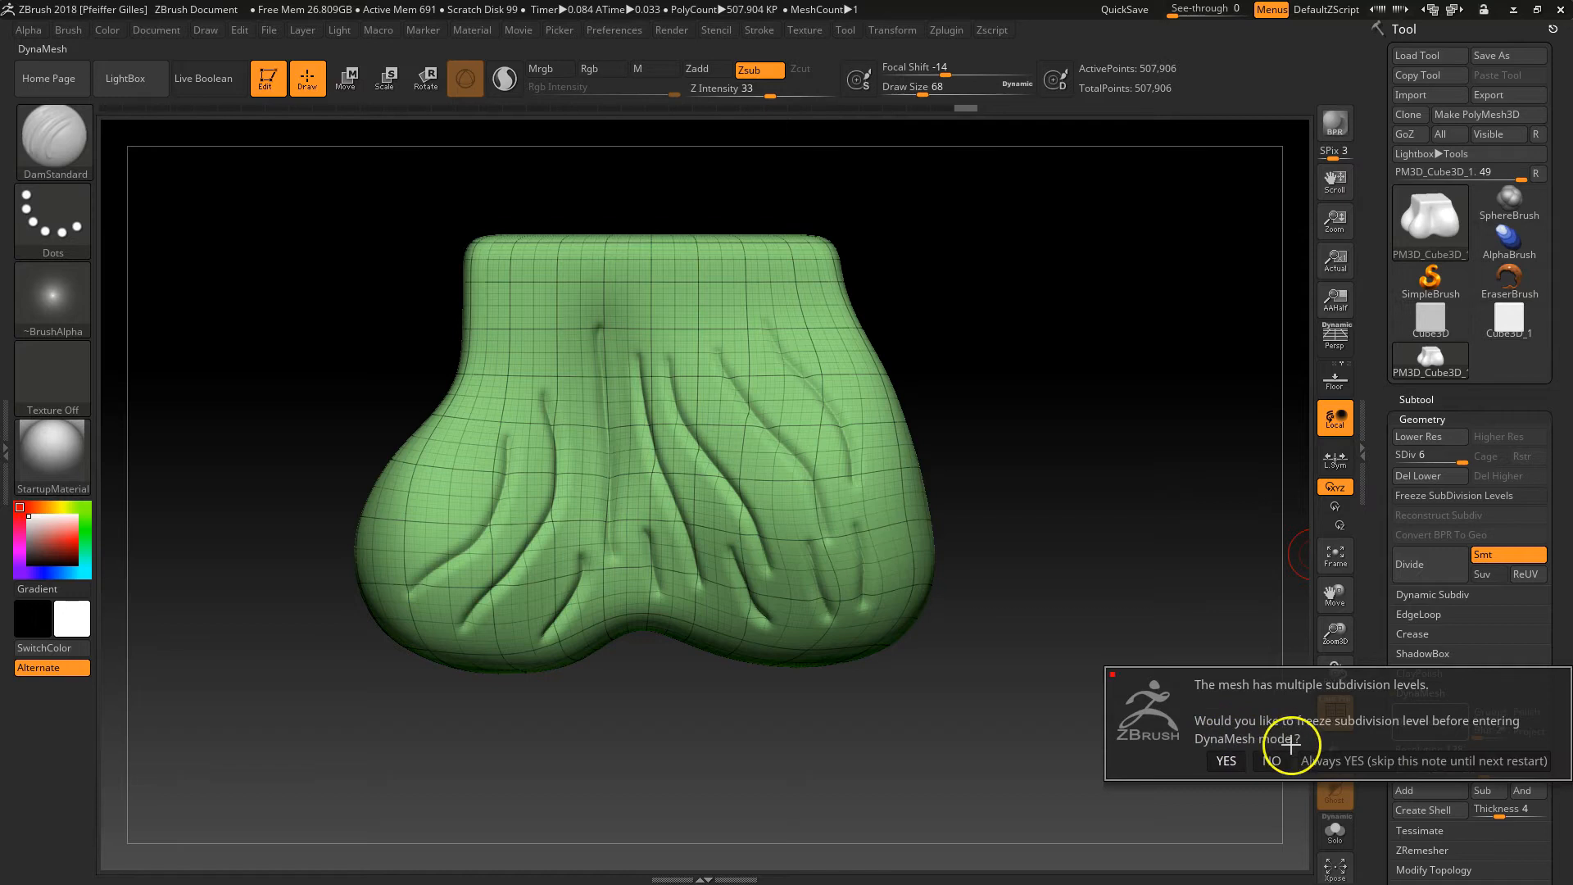
click(1273, 761)
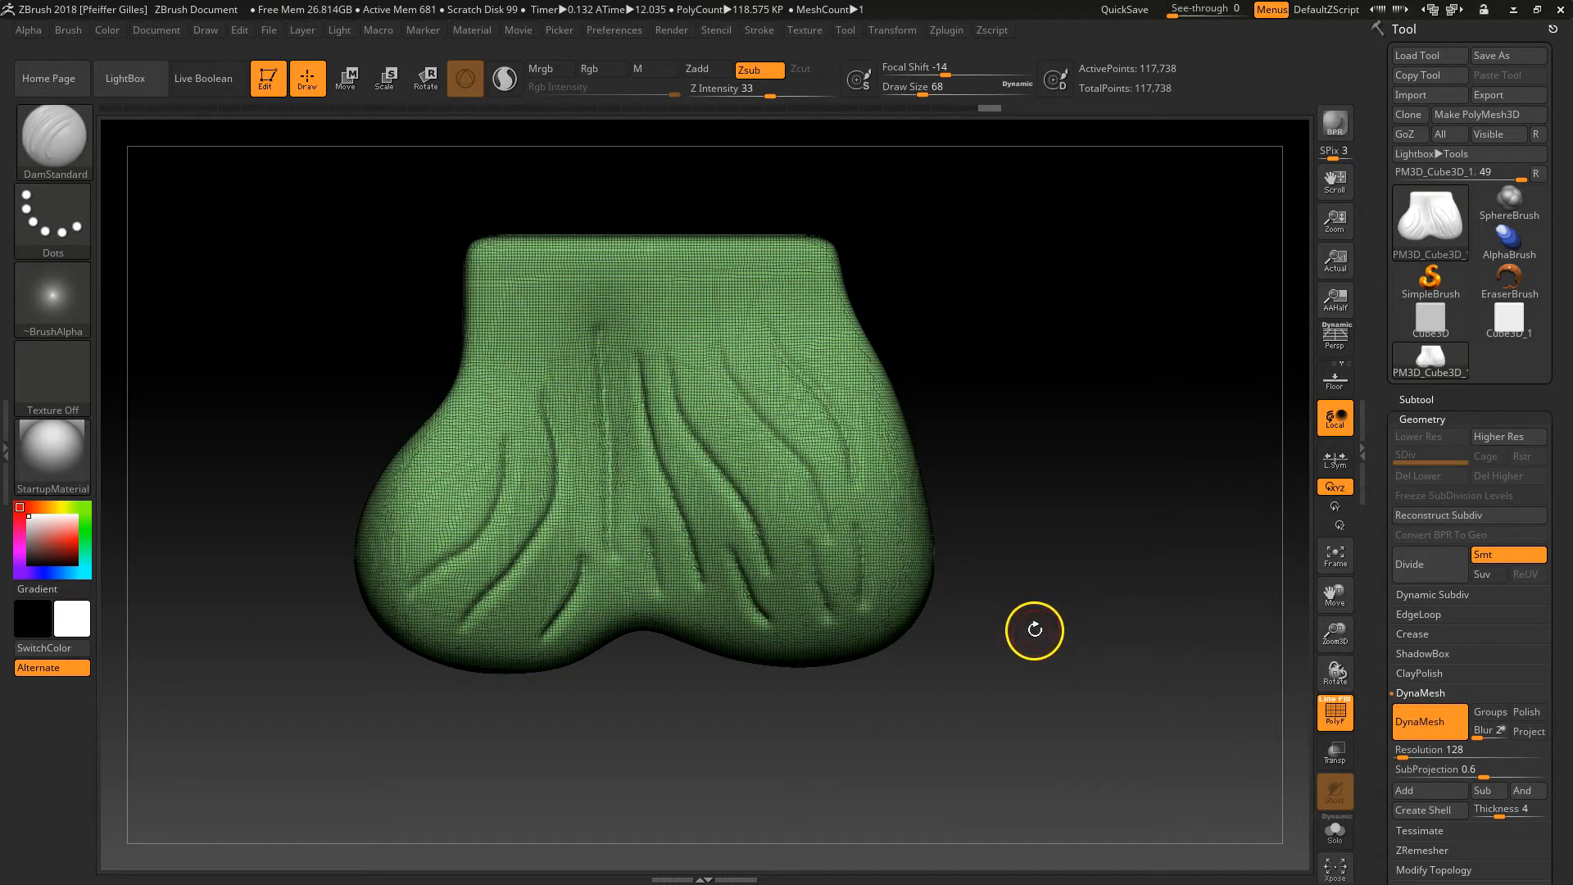
Step: Carve creases down the corner edge, the adjacent face and the underside, hiding the polyframe while sculpting
alt+drag(1065, 610, 1108, 748)
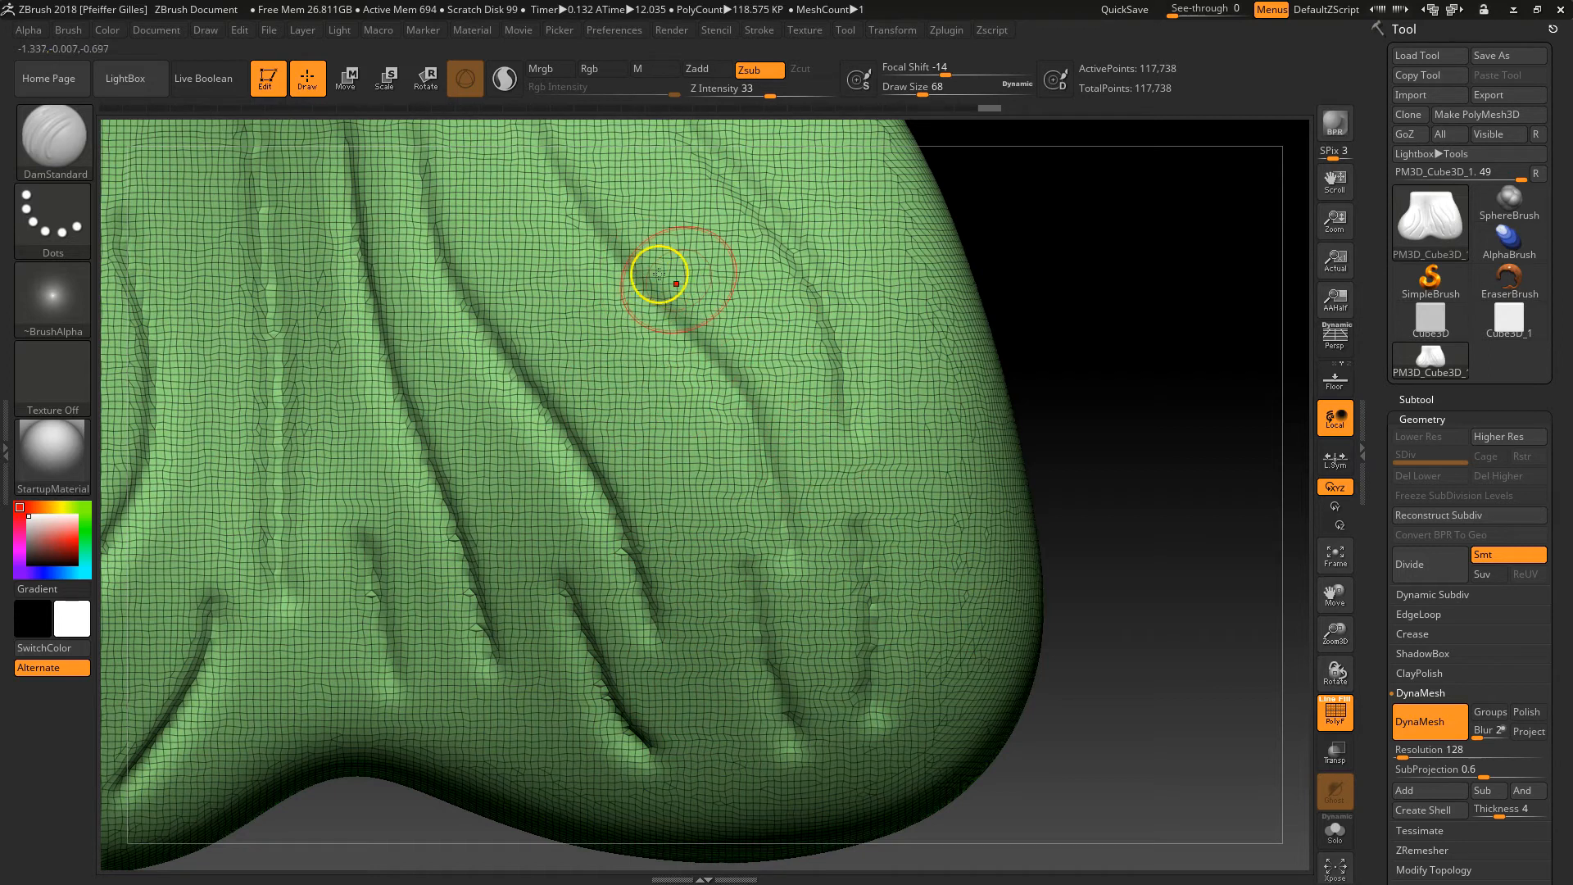
alt+drag(1158, 585, 1000, 533)
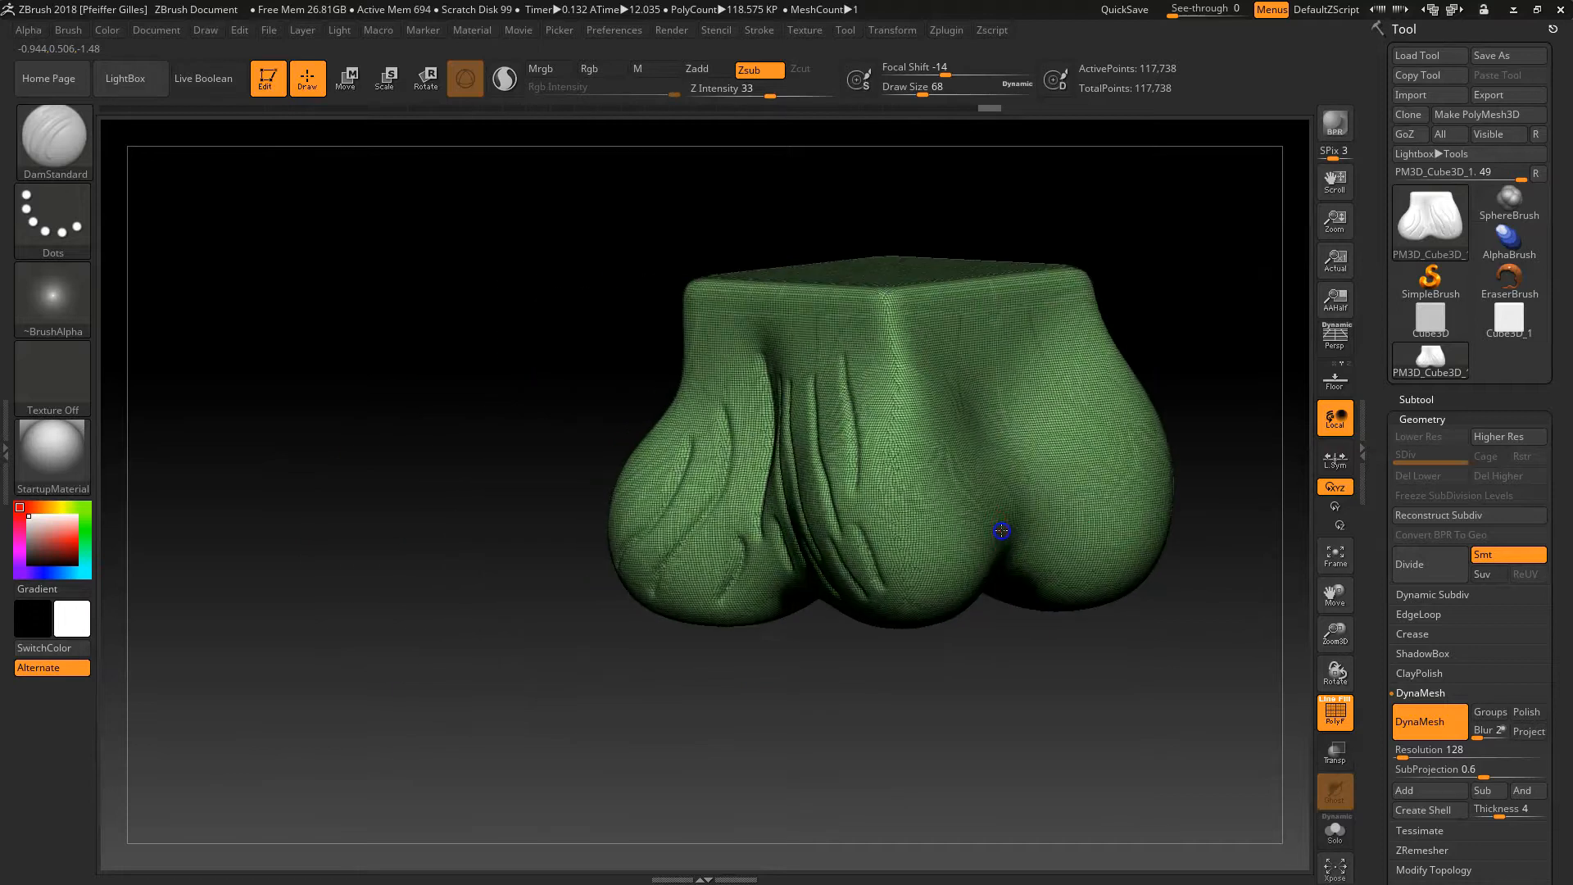
drag(906, 405, 911, 564)
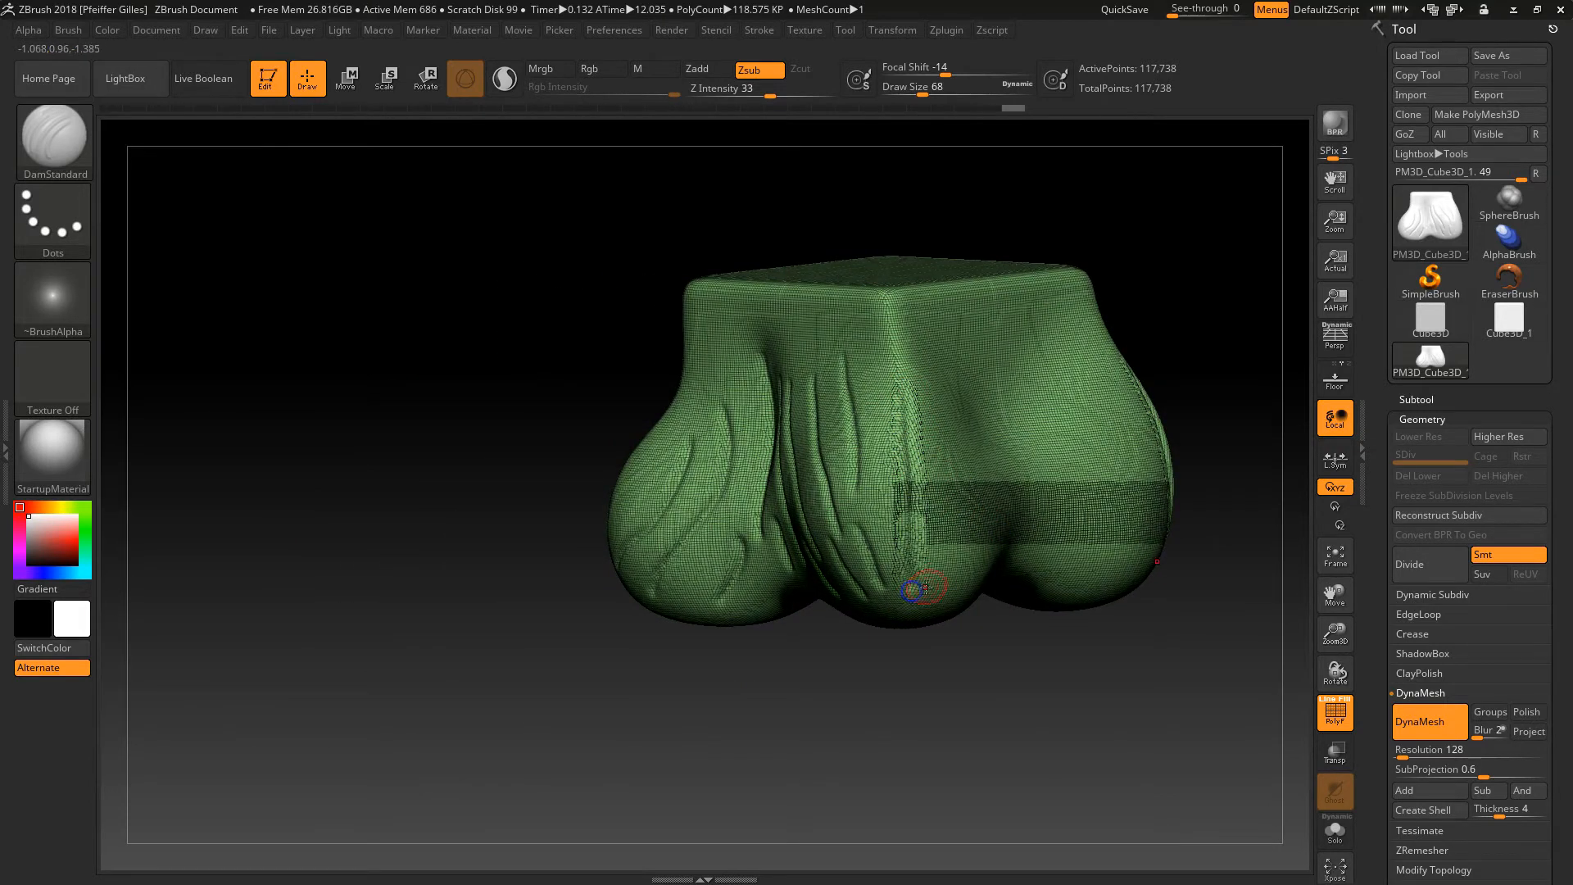
key(shift)
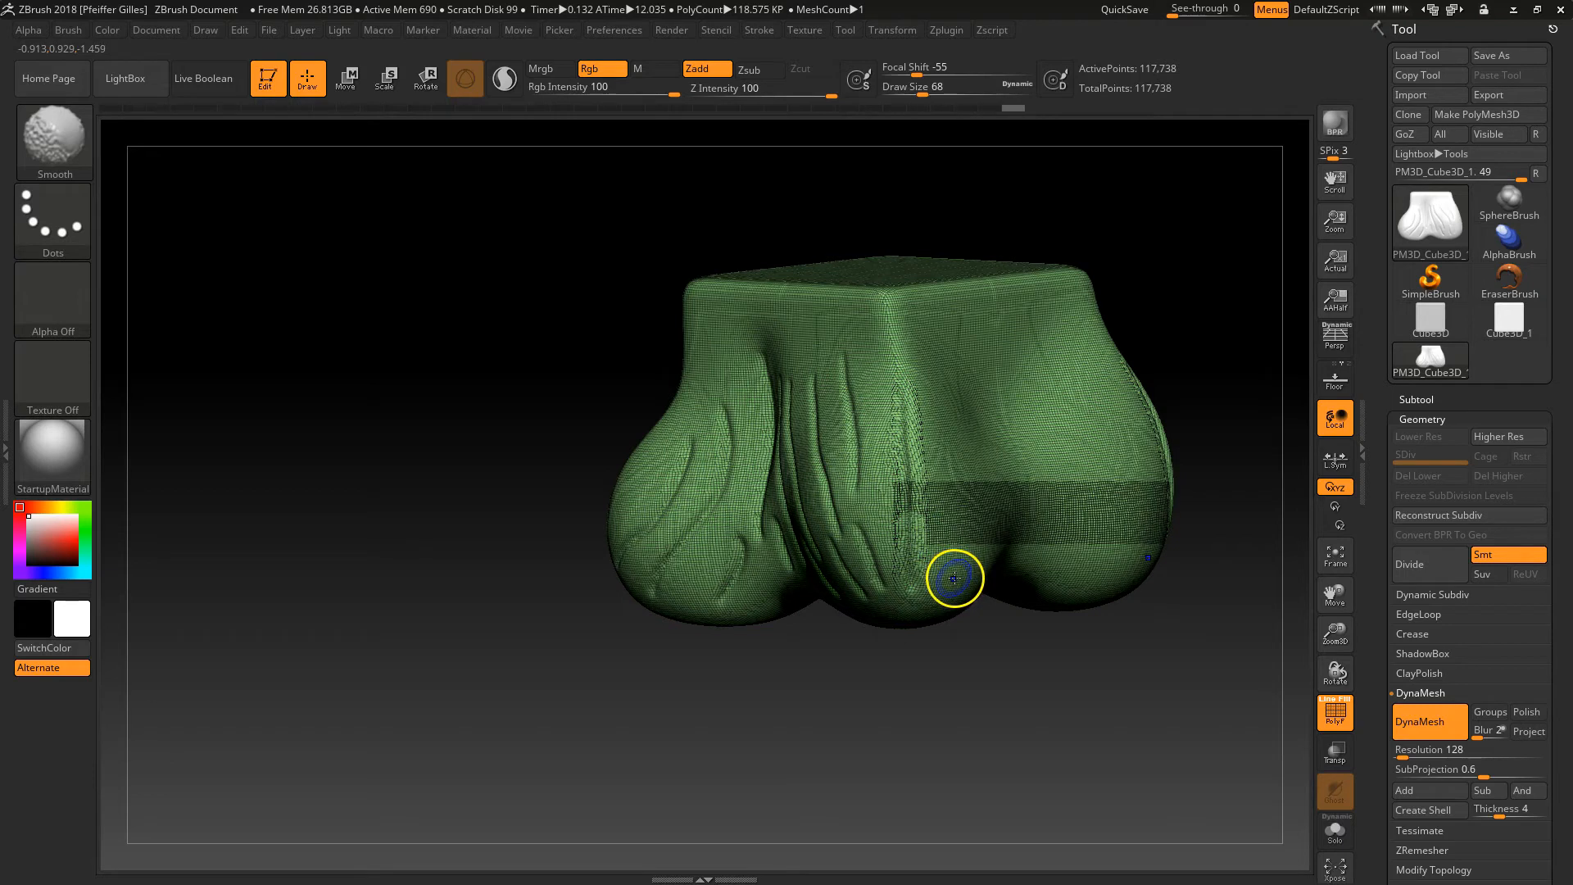
key(shift+f)
drag(958, 365, 976, 496)
drag(994, 378, 1008, 449)
drag(1062, 666, 1057, 559)
drag(918, 586, 856, 611)
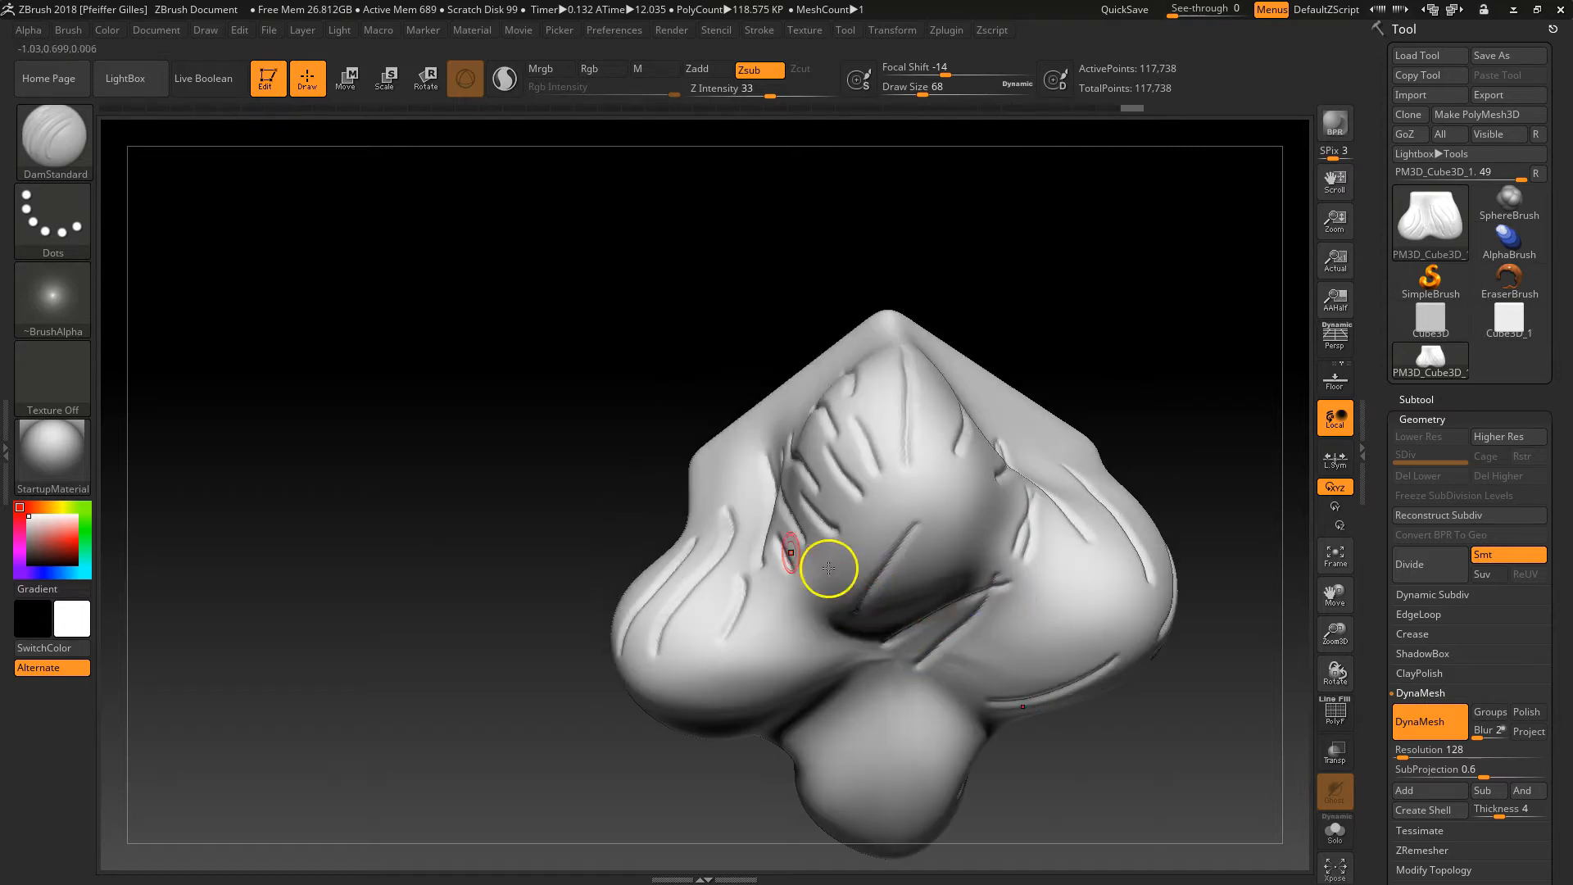
Step: Switch to the Standard brush at draw size 379 and build the lower bulges outward into elongated lobes
key(b)
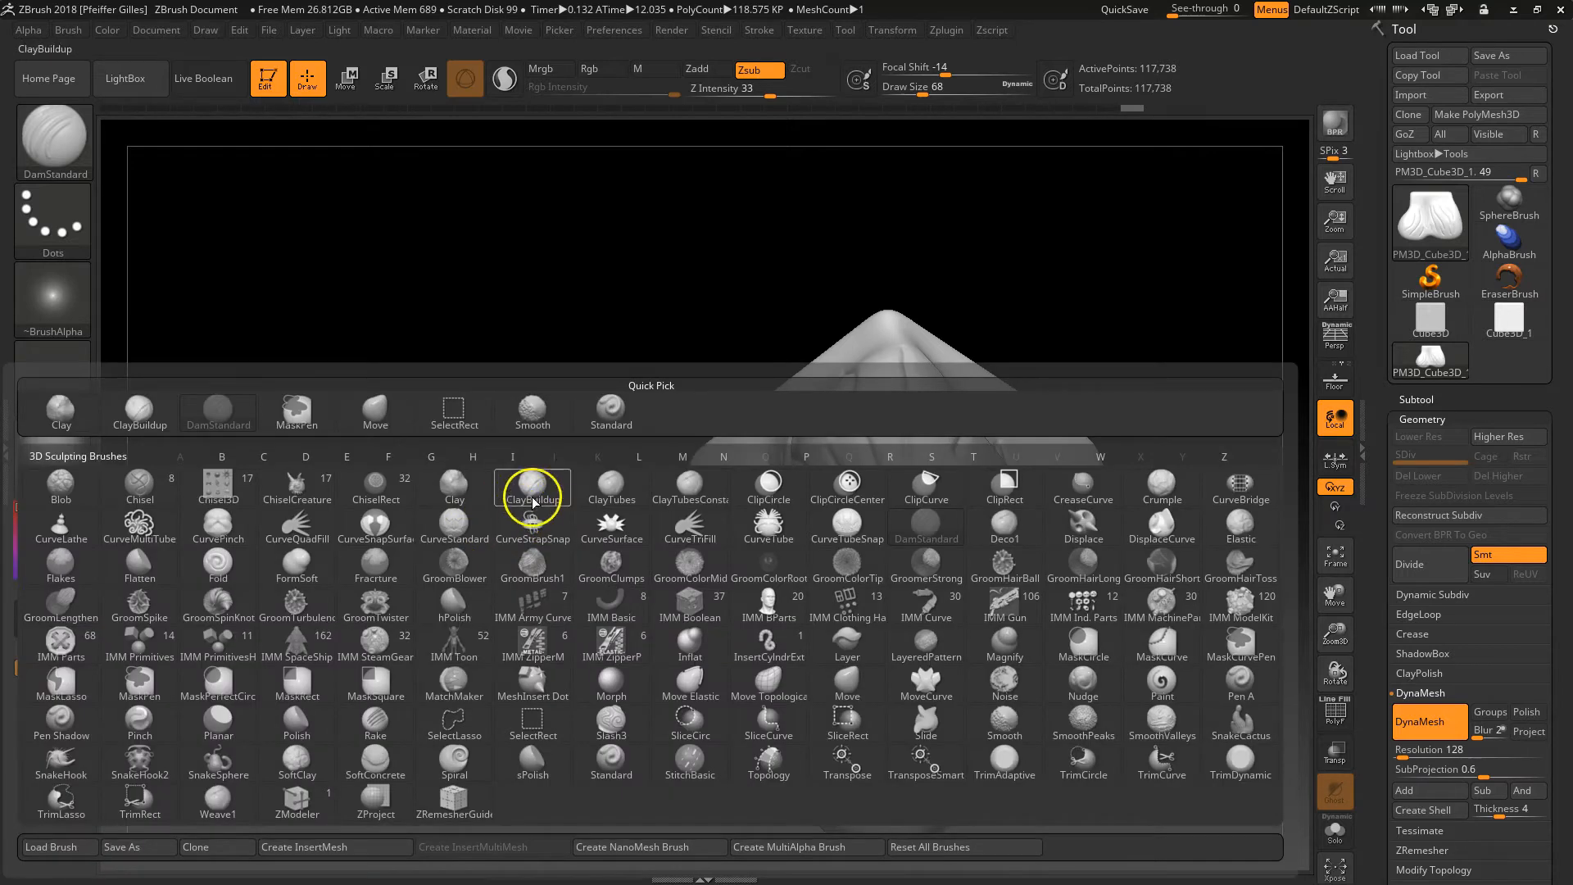
click(612, 408)
drag(870, 580, 1034, 594)
right_drag(908, 508, 879, 530)
drag(879, 529, 913, 527)
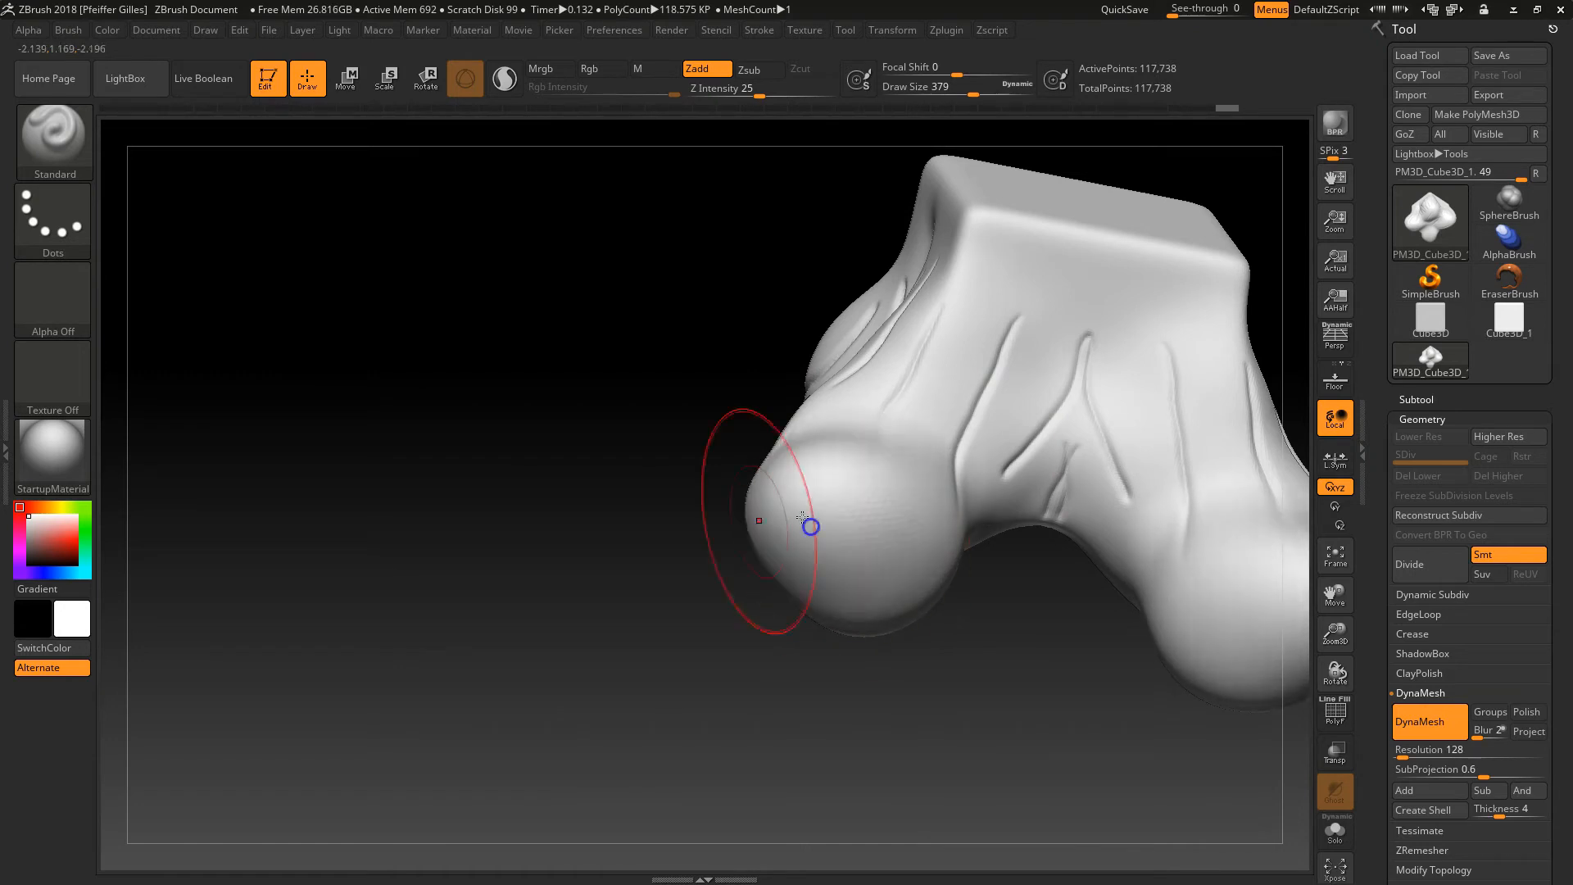
right_drag(811, 527, 688, 653)
mouse_move(668, 574)
mouse_down()
mouse_move(720, 544)
mouse_move(764, 555)
mouse_move(723, 502)
mouse_move(709, 551)
mouse_up()
Step: Display the polyframe and pull the elongated bulge out further with the Standard brush
mouse_move(852, 606)
right_down()
mouse_move(885, 620)
mouse_move(908, 569)
right_up()
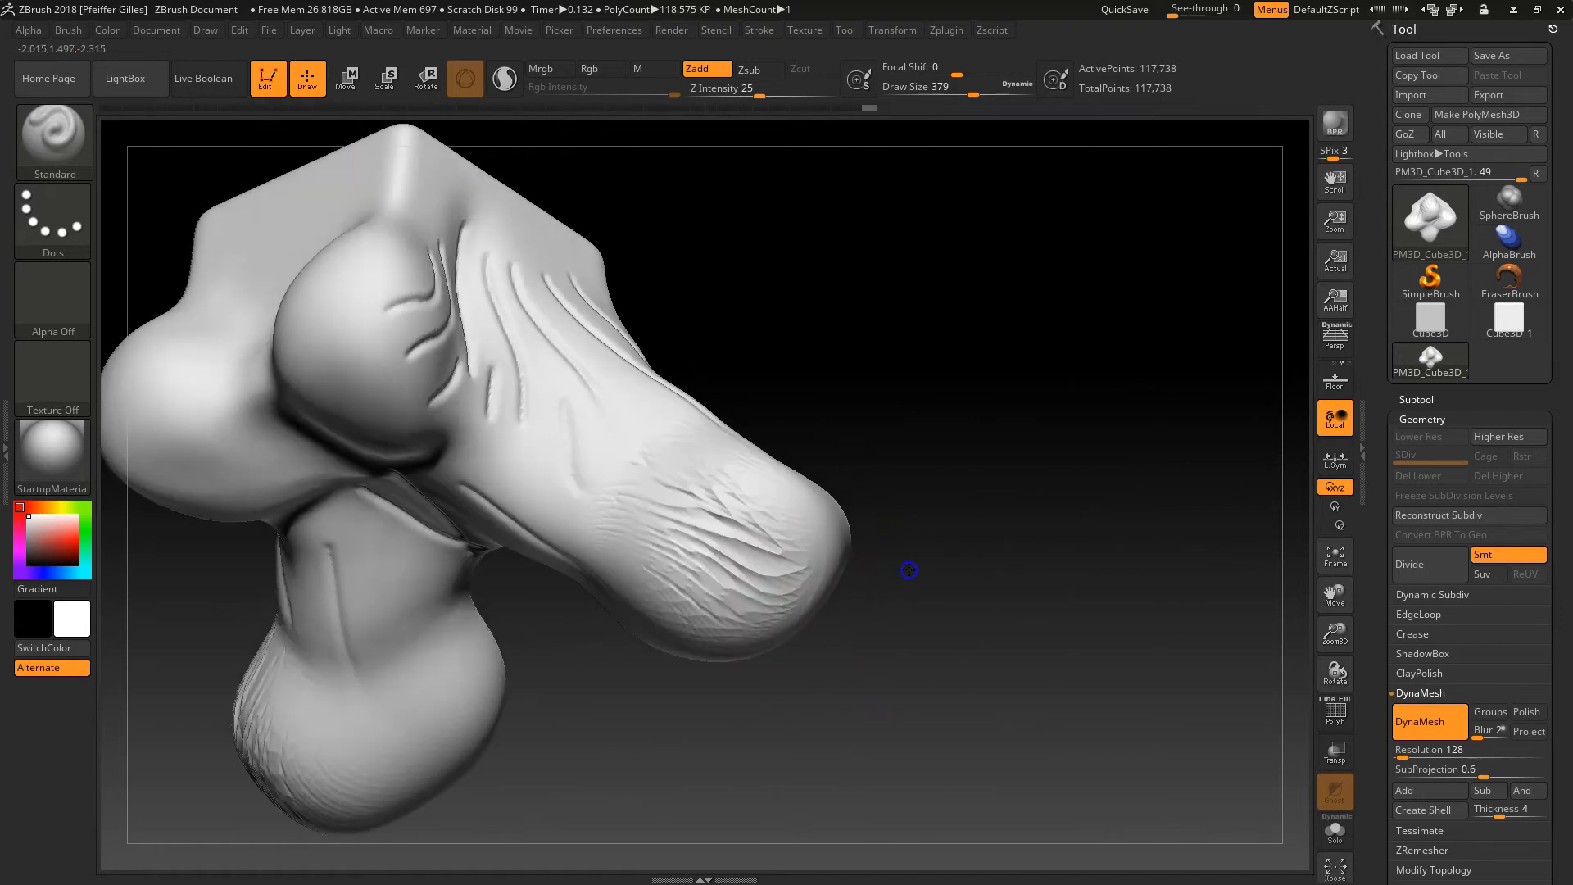
key(shift+f)
alt+right_drag(937, 625, 945, 558)
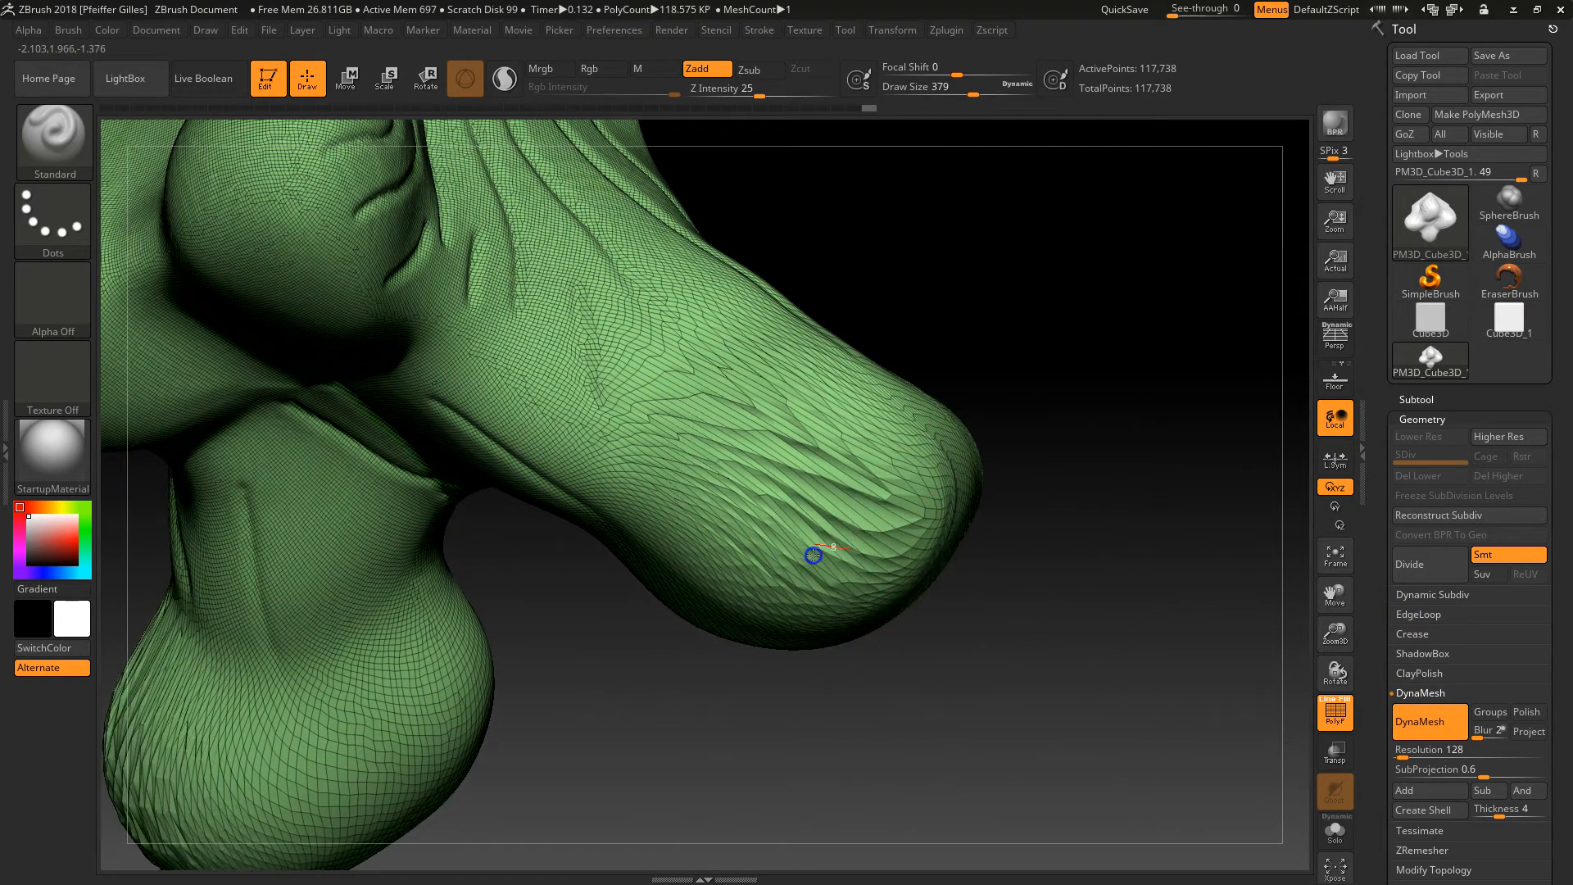
mouse_move(772, 591)
right_down()
mouse_move(819, 566)
mouse_move(719, 481)
mouse_move(649, 385)
mouse_move(598, 379)
mouse_move(583, 418)
mouse_move(559, 393)
right_up()
right_drag(1065, 565, 1015, 643)
right_drag(1060, 579, 1057, 614)
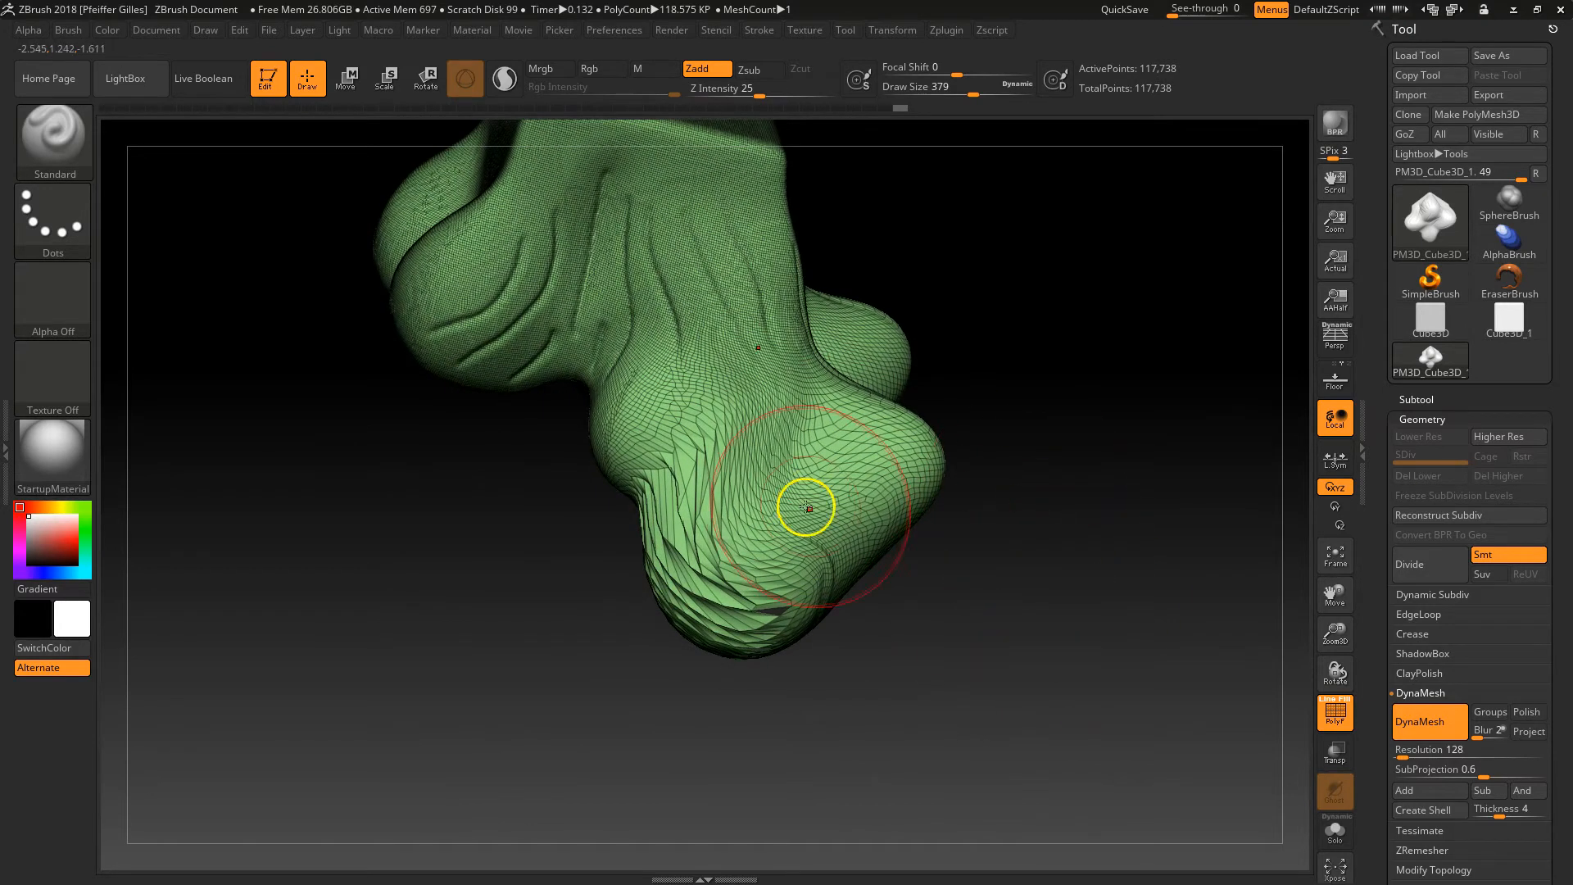
Step: Remesh the DynaMesh to even out the stretched polygons and smooth the folds on the lower bulge
ctrl+drag(1038, 473, 1201, 678)
mouse_move(927, 645)
right_down()
mouse_move(969, 625)
mouse_move(993, 671)
mouse_move(913, 661)
right_up()
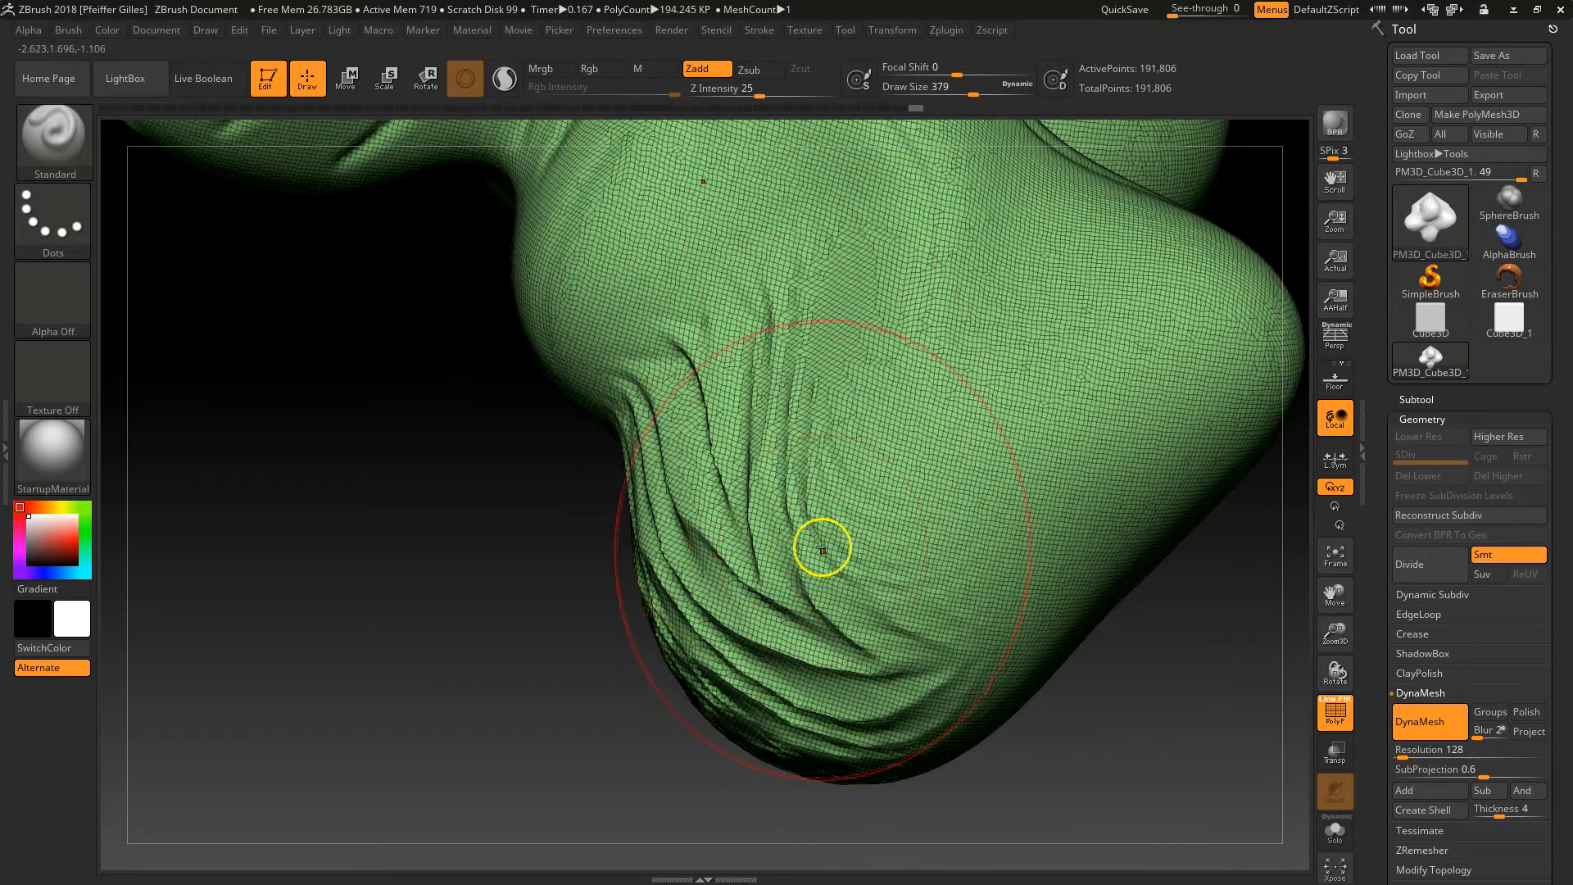
mouse_move(754, 574)
shift+mouse_down()
mouse_move(820, 551)
mouse_move(766, 485)
mouse_move(749, 589)
mouse_move(878, 709)
shift+mouse_up()
mouse_move(706, 381)
shift+mouse_down()
mouse_move(685, 414)
mouse_move(683, 357)
shift+mouse_up()
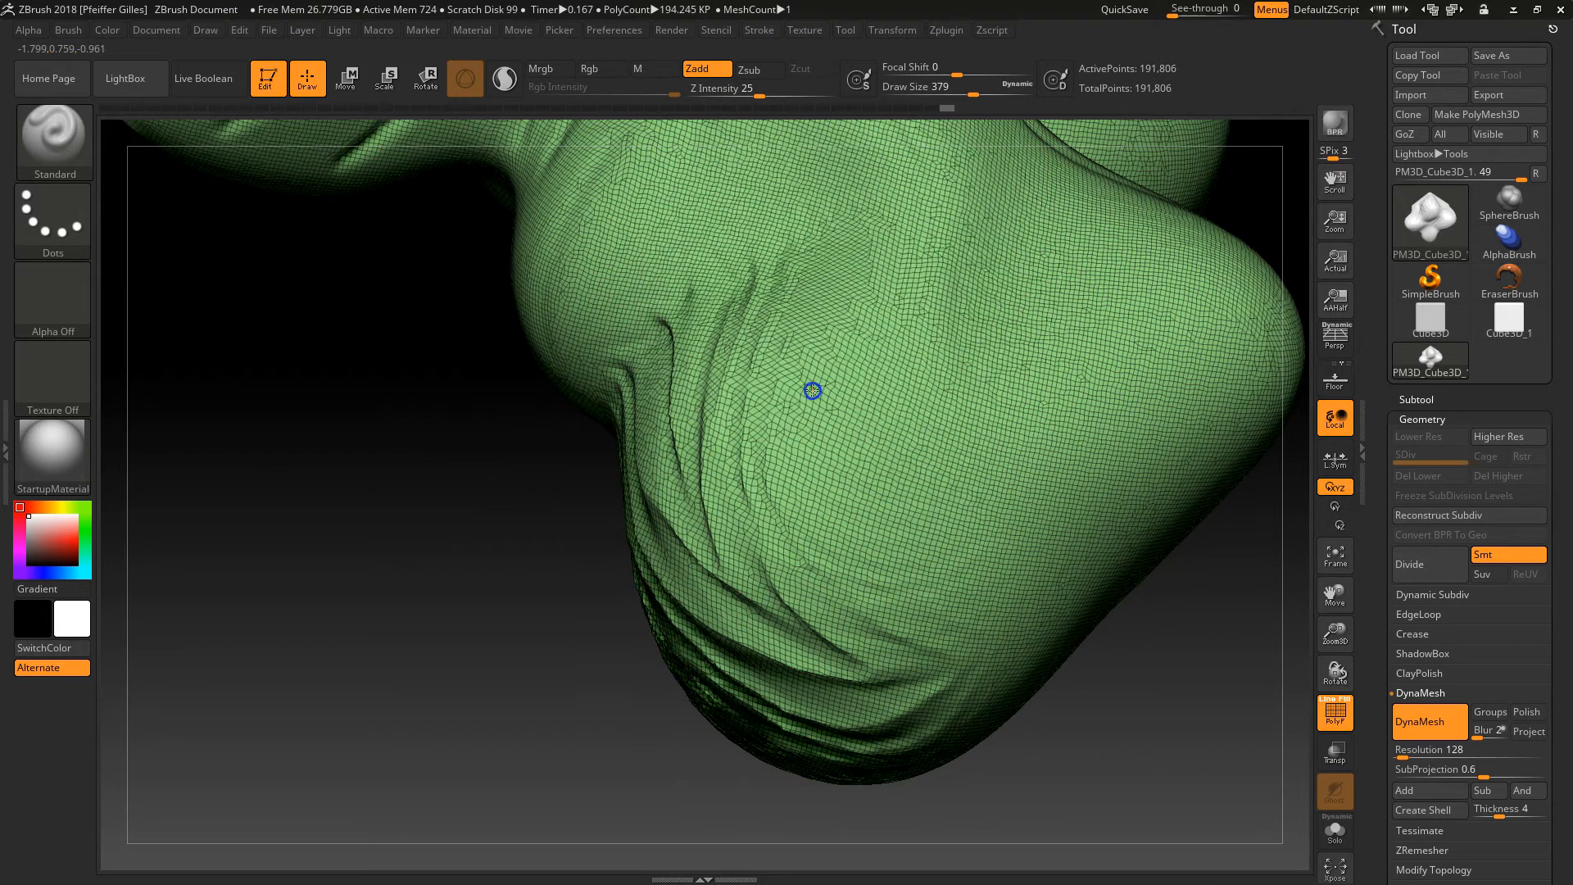
Step: Examine the polygon distribution of the remeshed model across the creases, bulges and flat top
key(f)
mouse_move(968, 614)
alt+mouse_down()
mouse_move(1029, 615)
mouse_move(1032, 647)
alt+mouse_up()
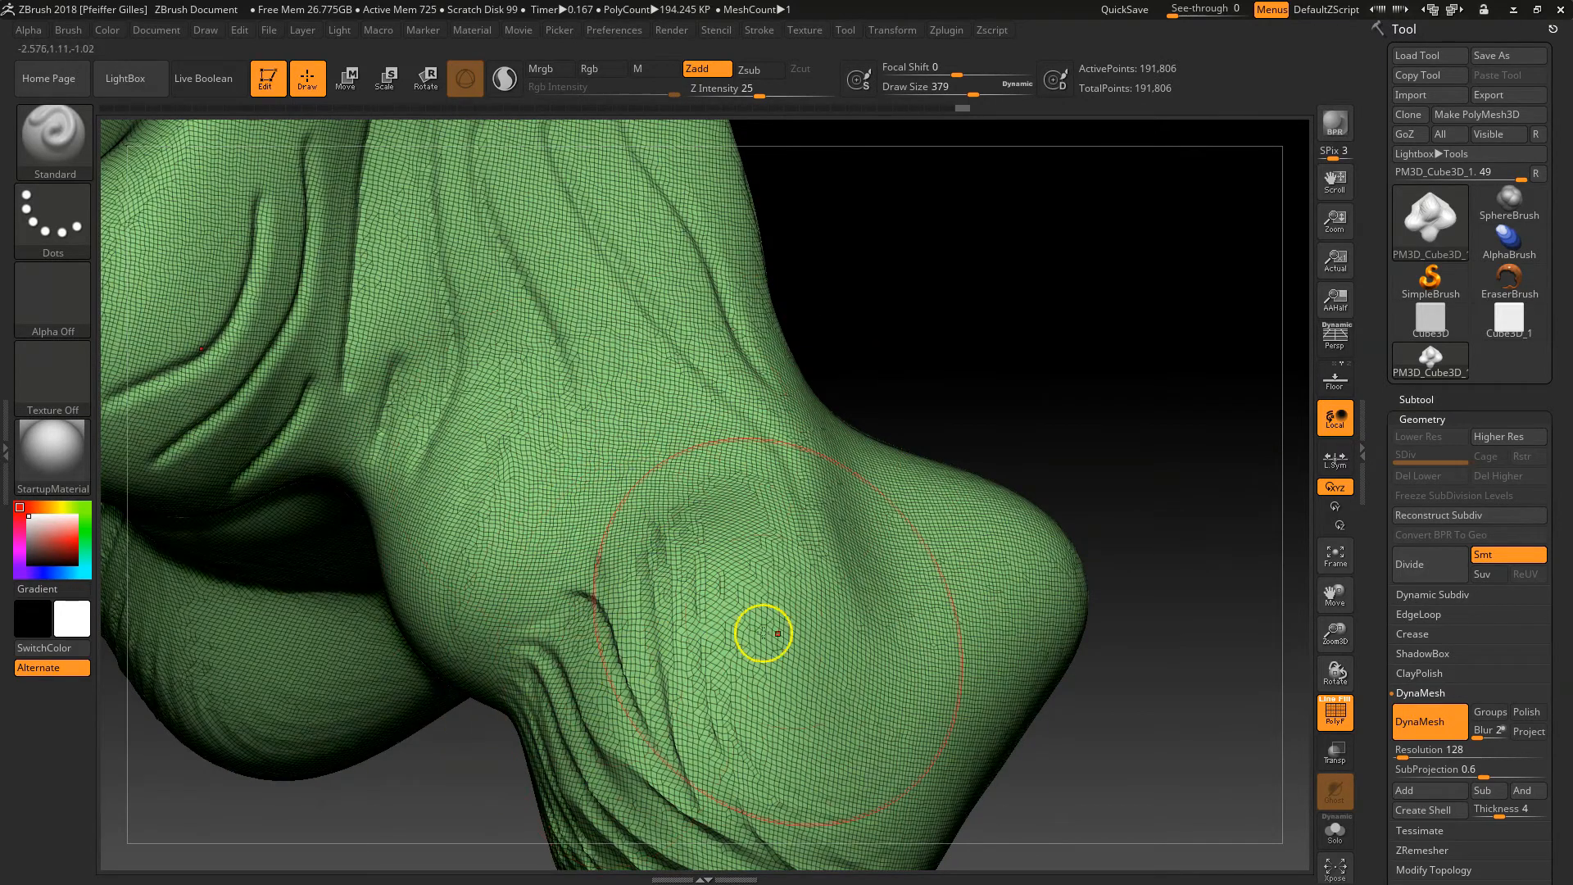
mouse_move(1104, 709)
mouse_down()
mouse_move(1106, 759)
mouse_move(1117, 642)
mouse_move(969, 611)
mouse_move(1071, 637)
mouse_up()
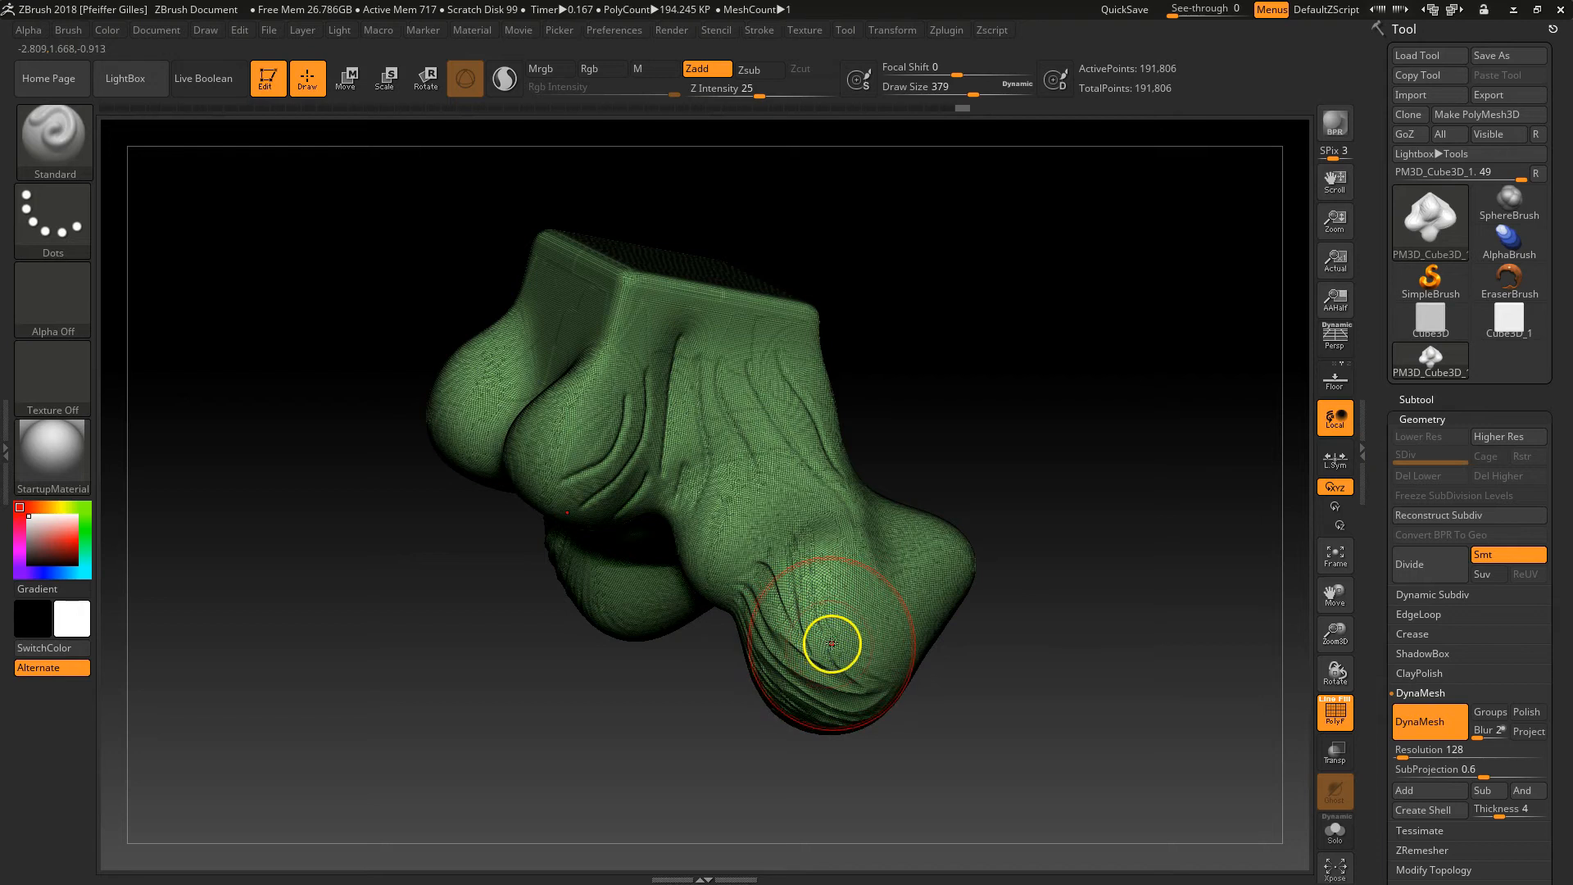
alt+drag(970, 424, 1031, 571)
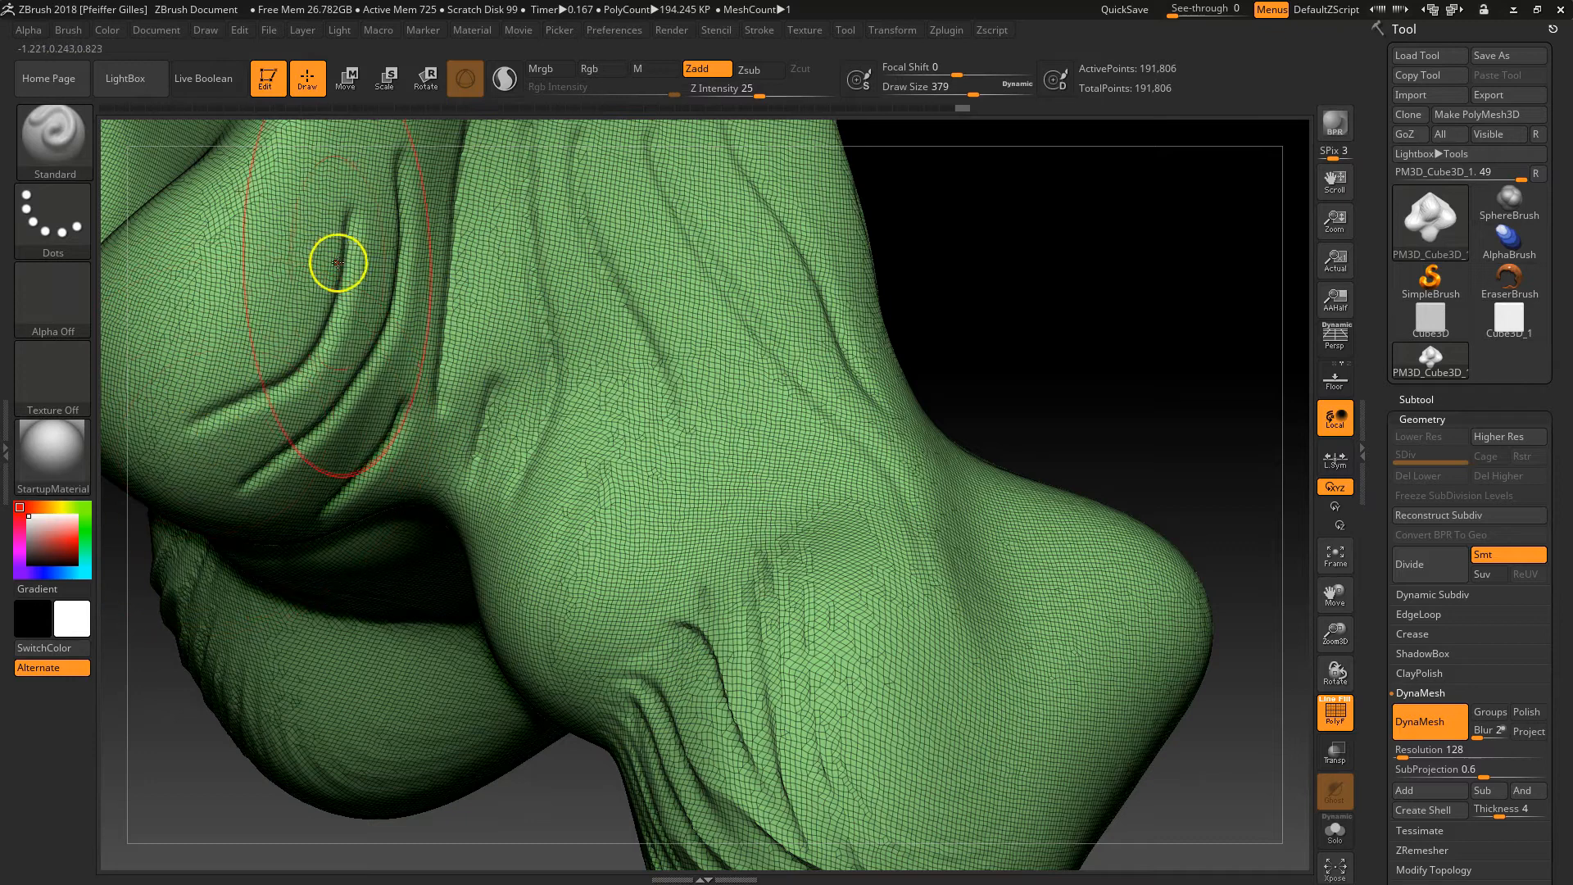
mouse_move(971, 385)
mouse_down()
mouse_move(1041, 379)
mouse_move(1033, 228)
mouse_move(1014, 421)
mouse_up()
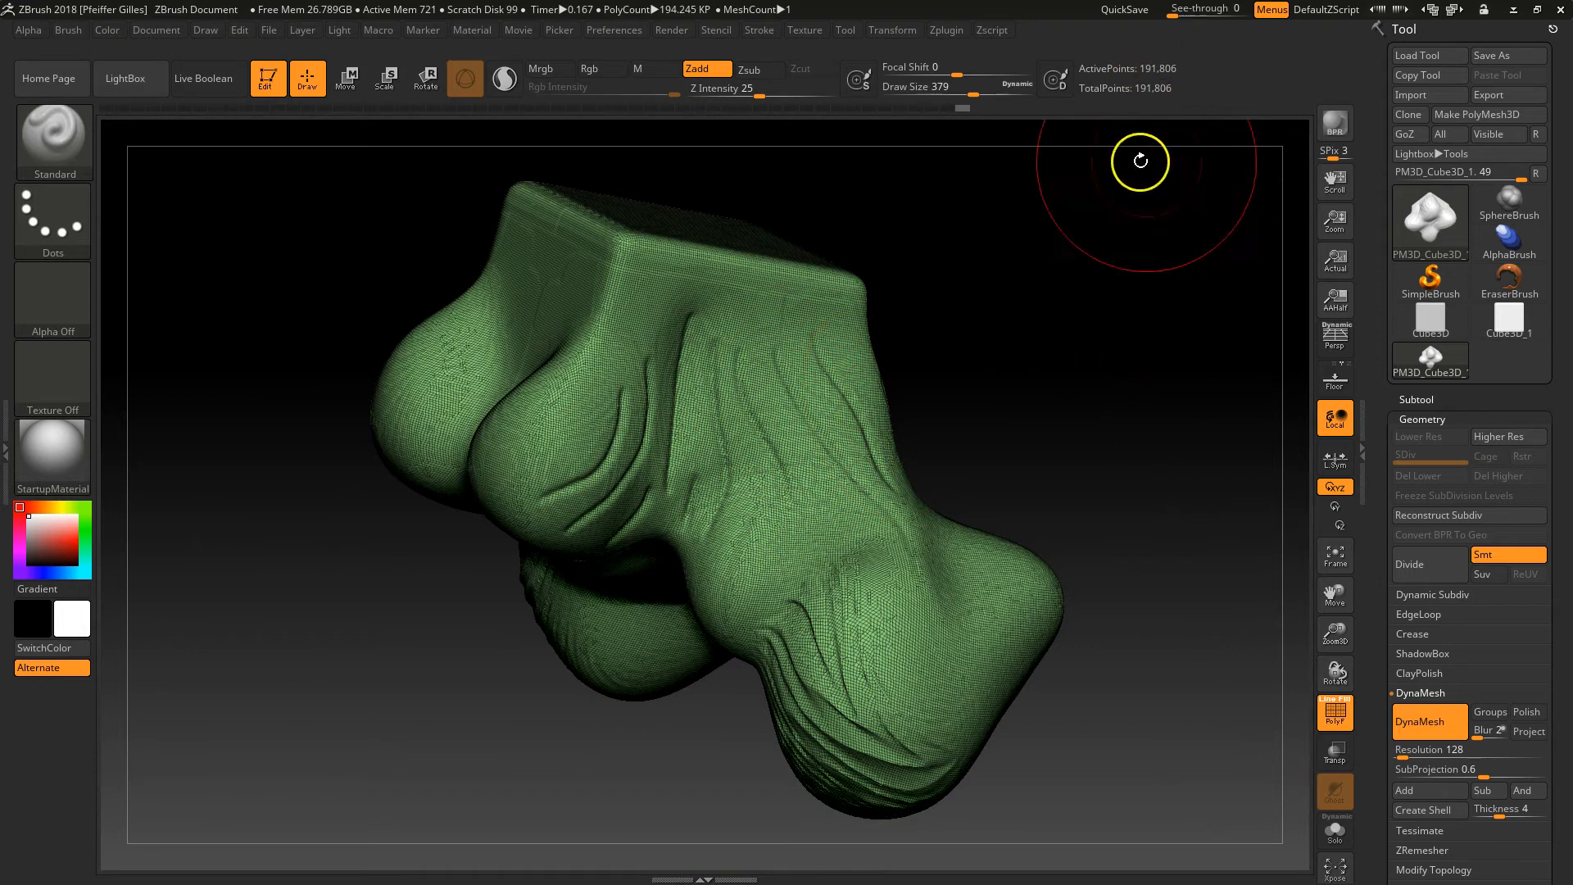
mouse_move(1065, 164)
mouse_down()
mouse_move(1011, 361)
mouse_move(1011, 319)
mouse_move(1057, 418)
mouse_move(967, 343)
mouse_up()
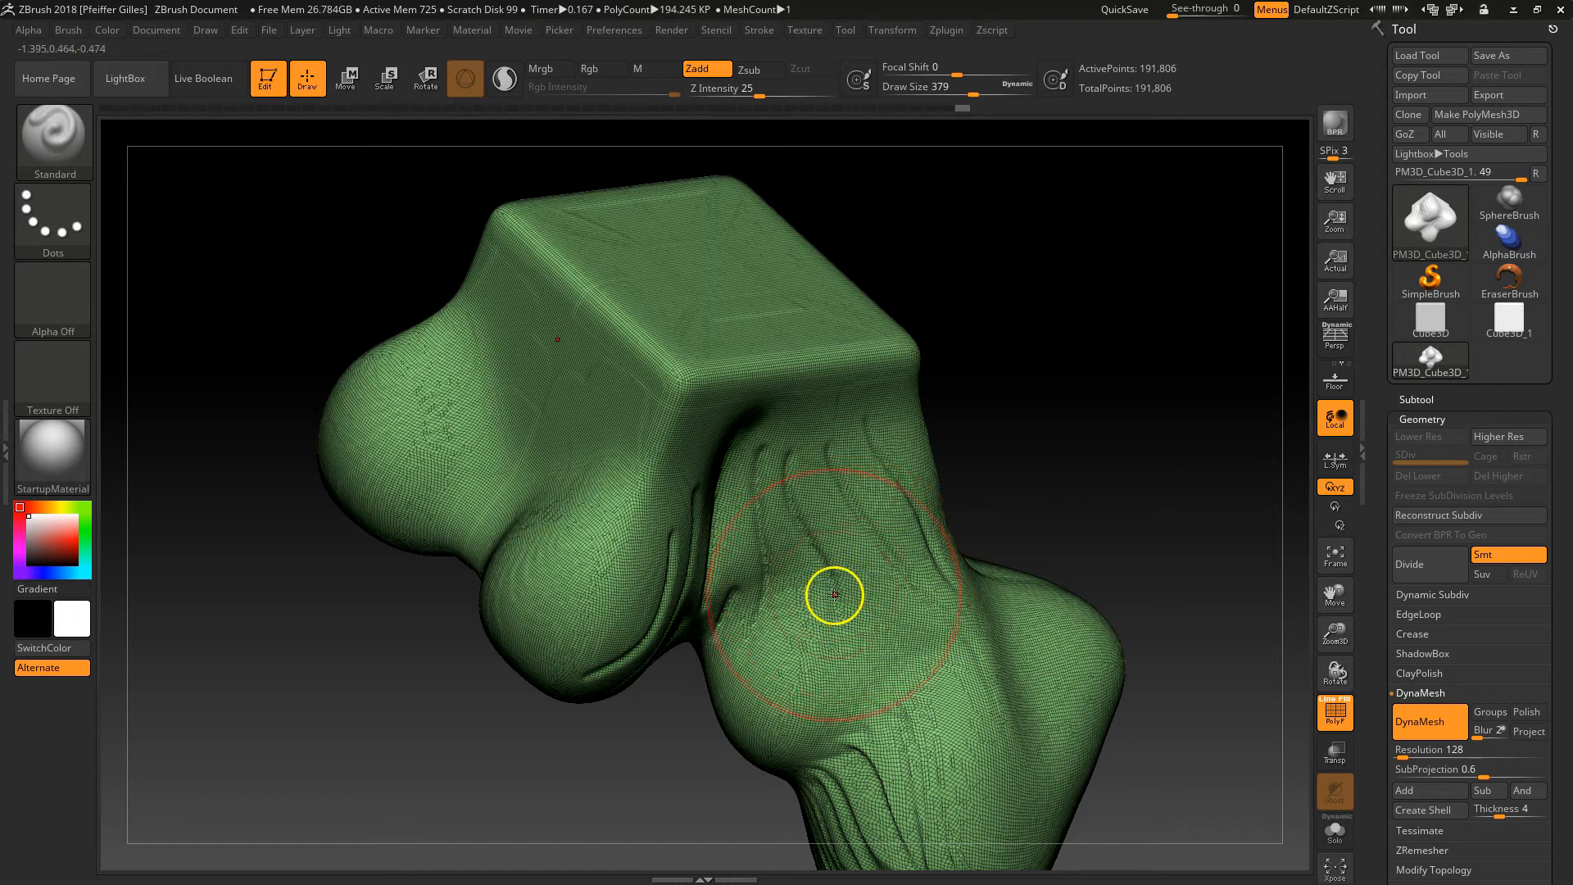
Step: Set the percentage of decimation to 50 in Decimation Master
click(947, 33)
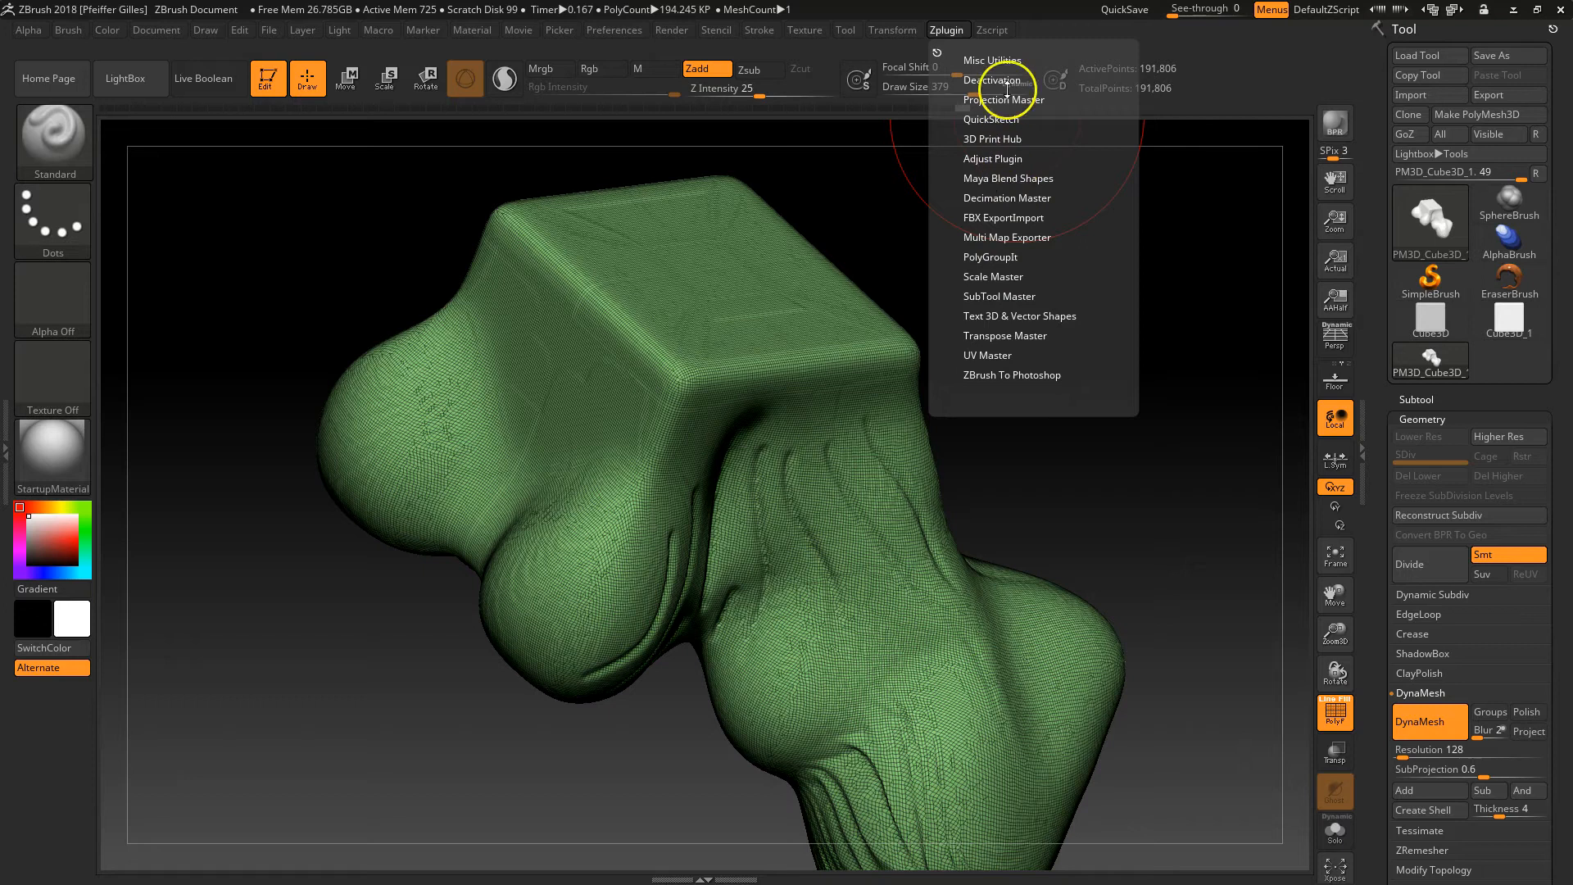
click(995, 196)
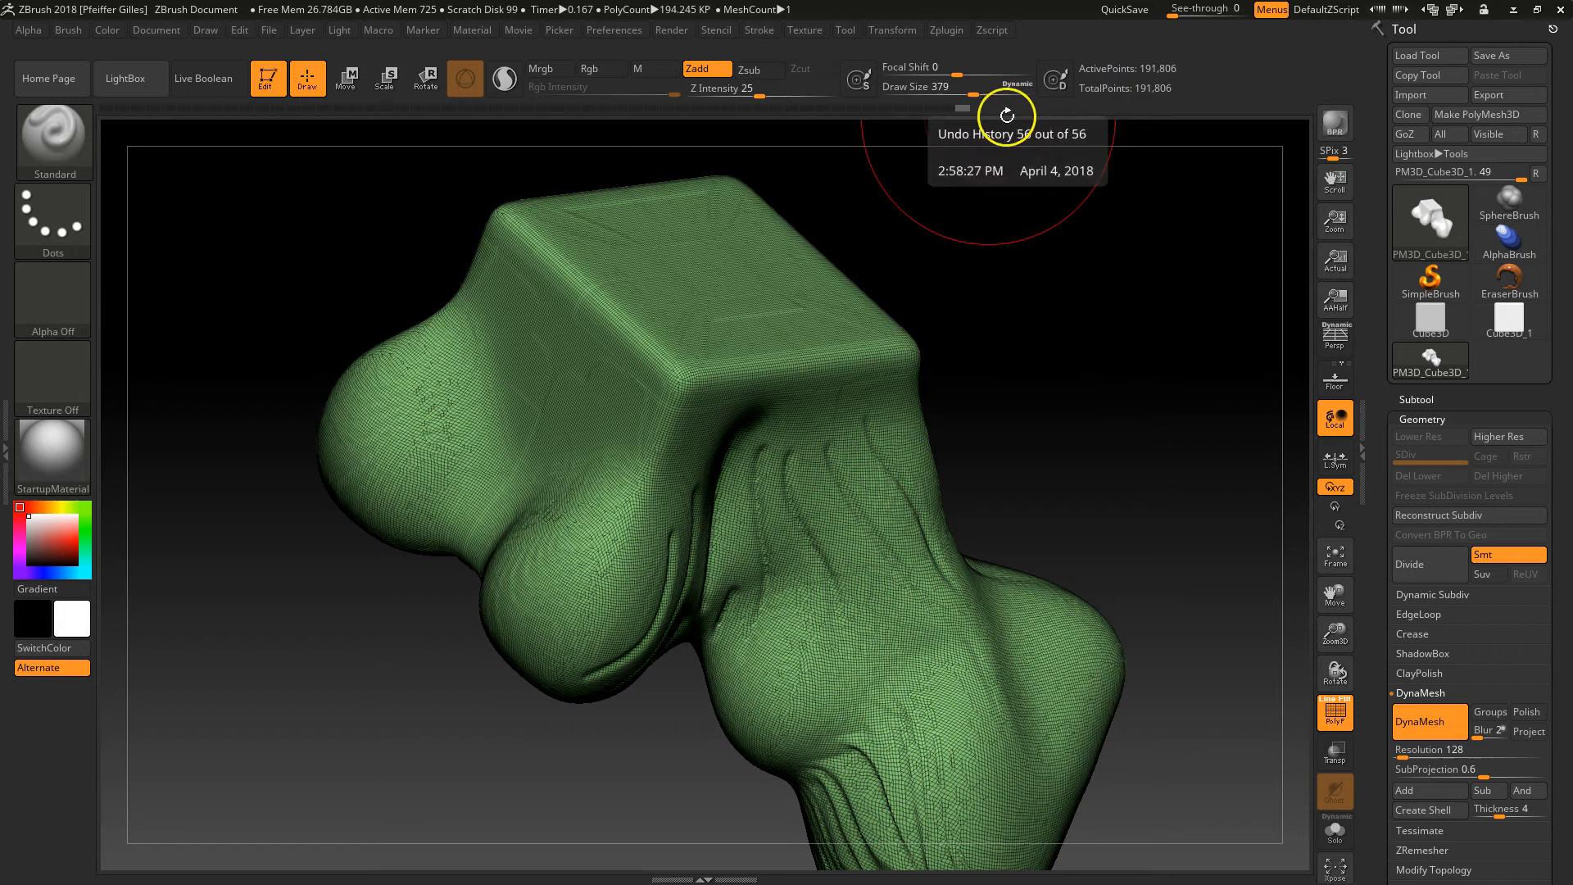
click(950, 31)
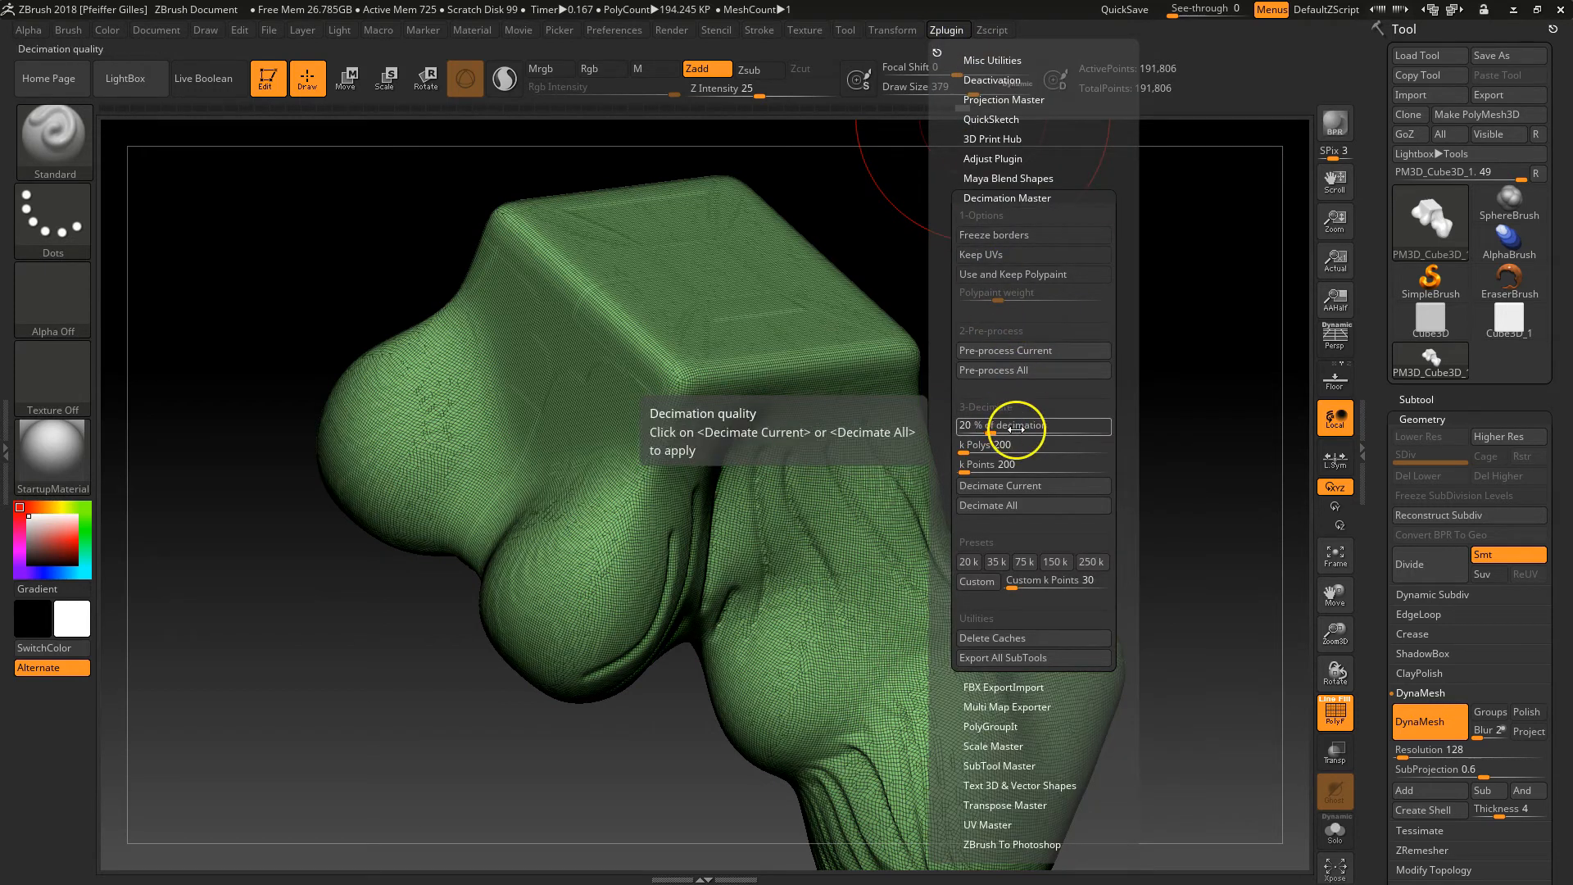
click(968, 425)
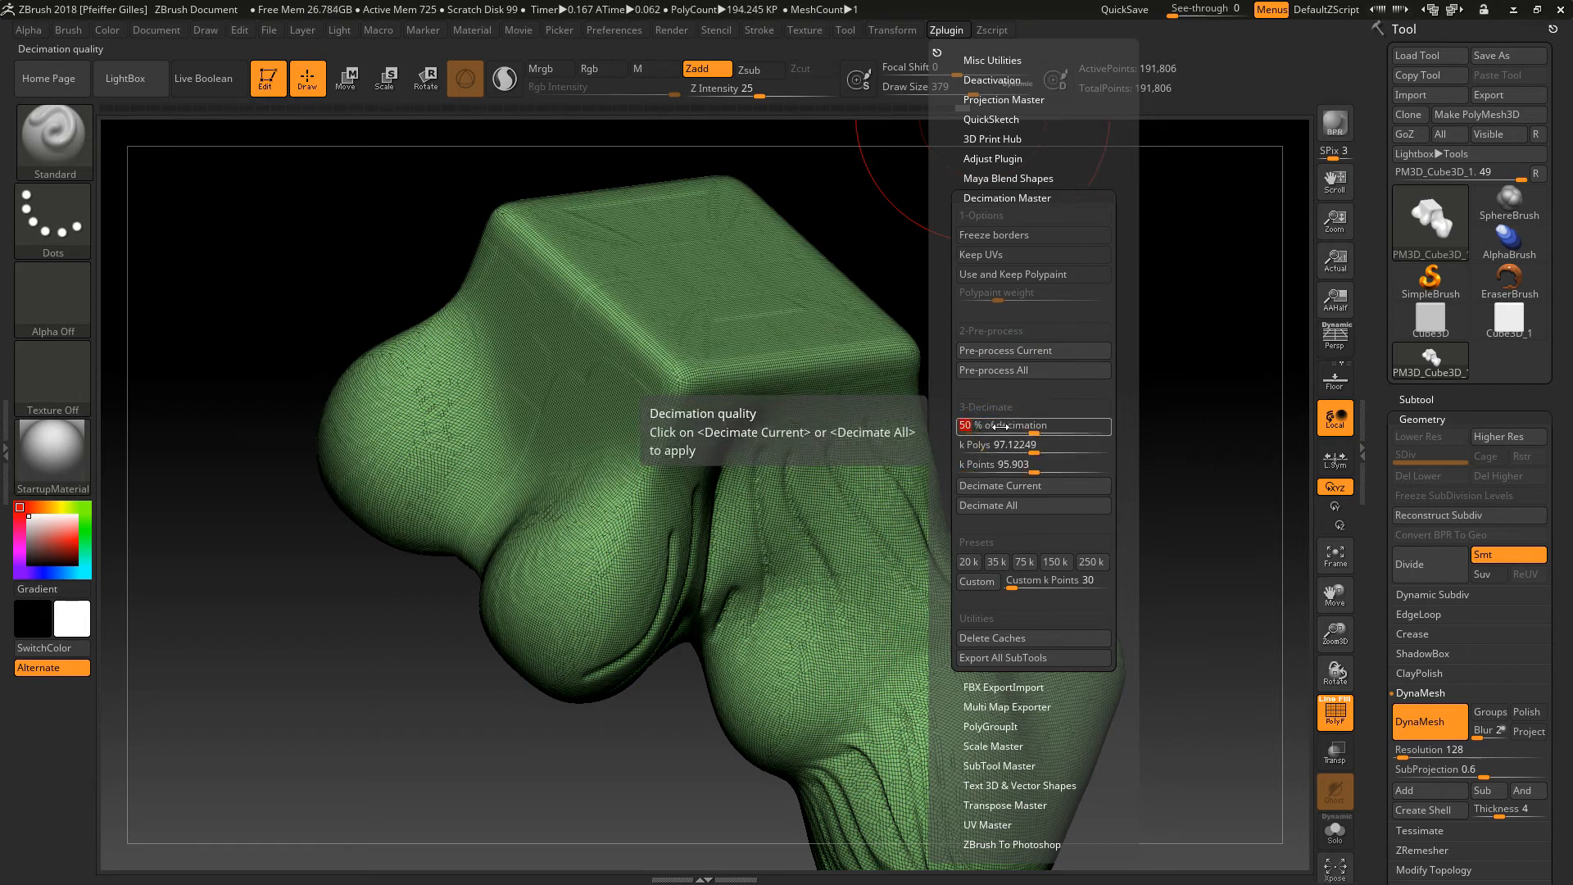
text(50)
key(Return)
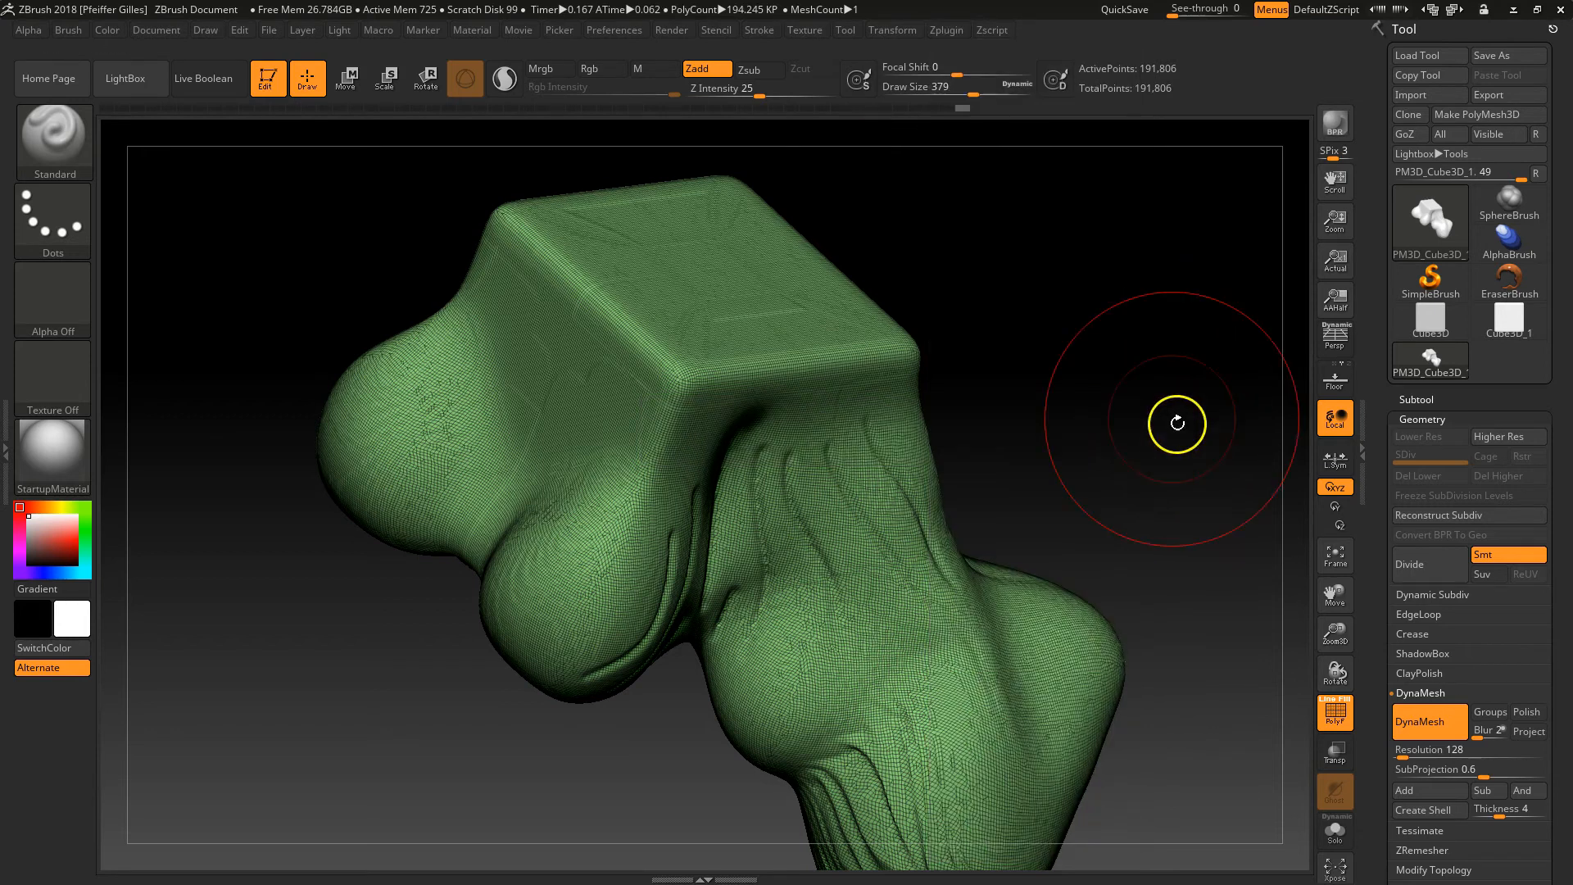
Step: Pre-process the current mesh with Decimation Master and decimate it
click(941, 31)
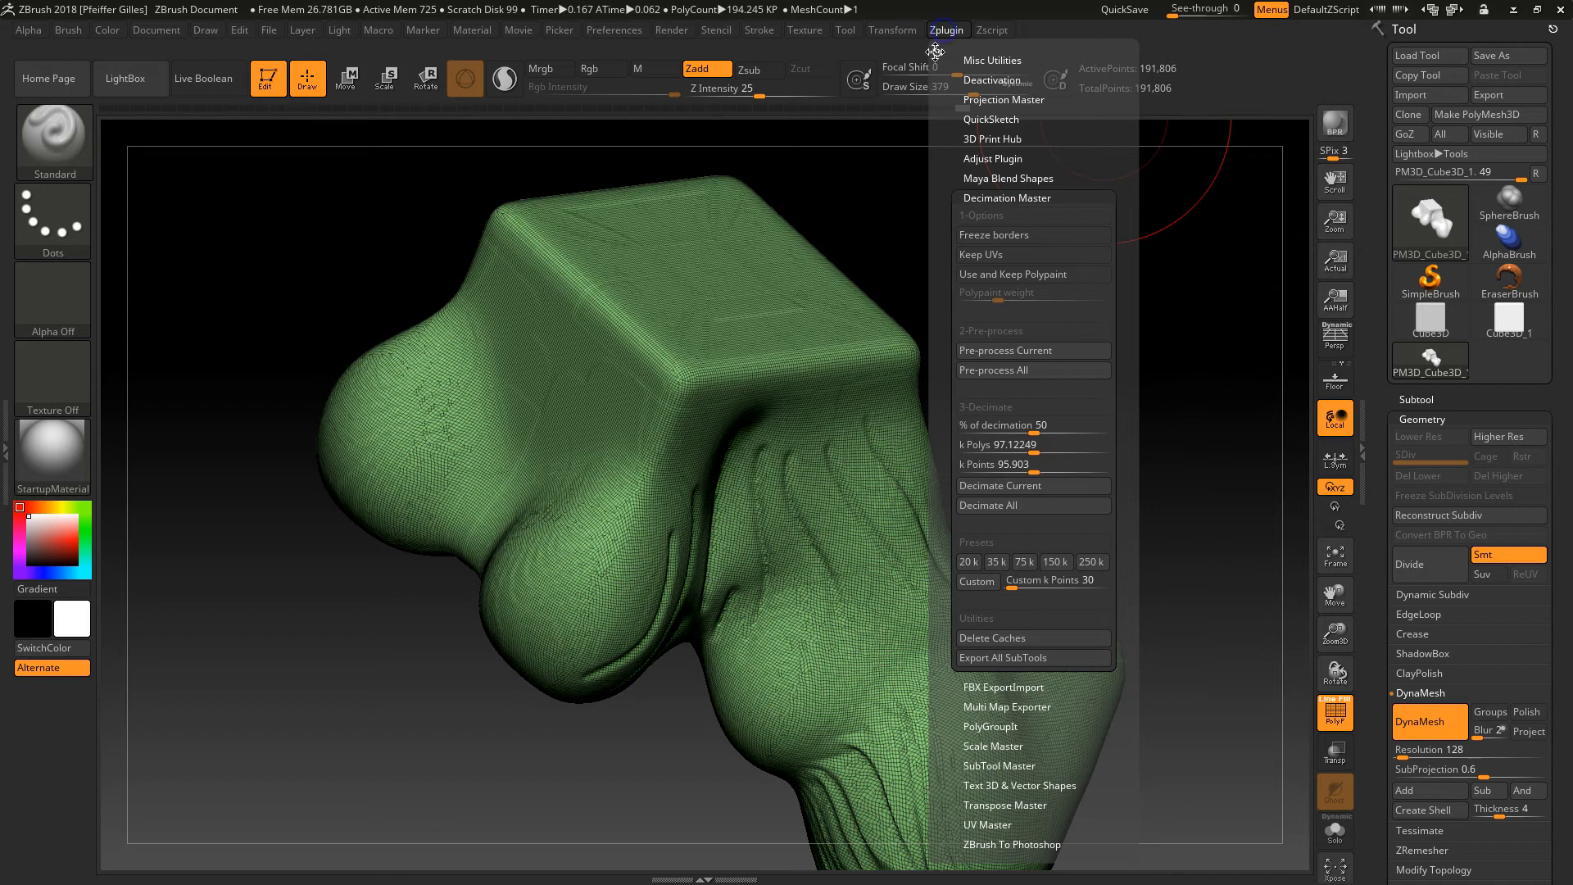
click(1019, 352)
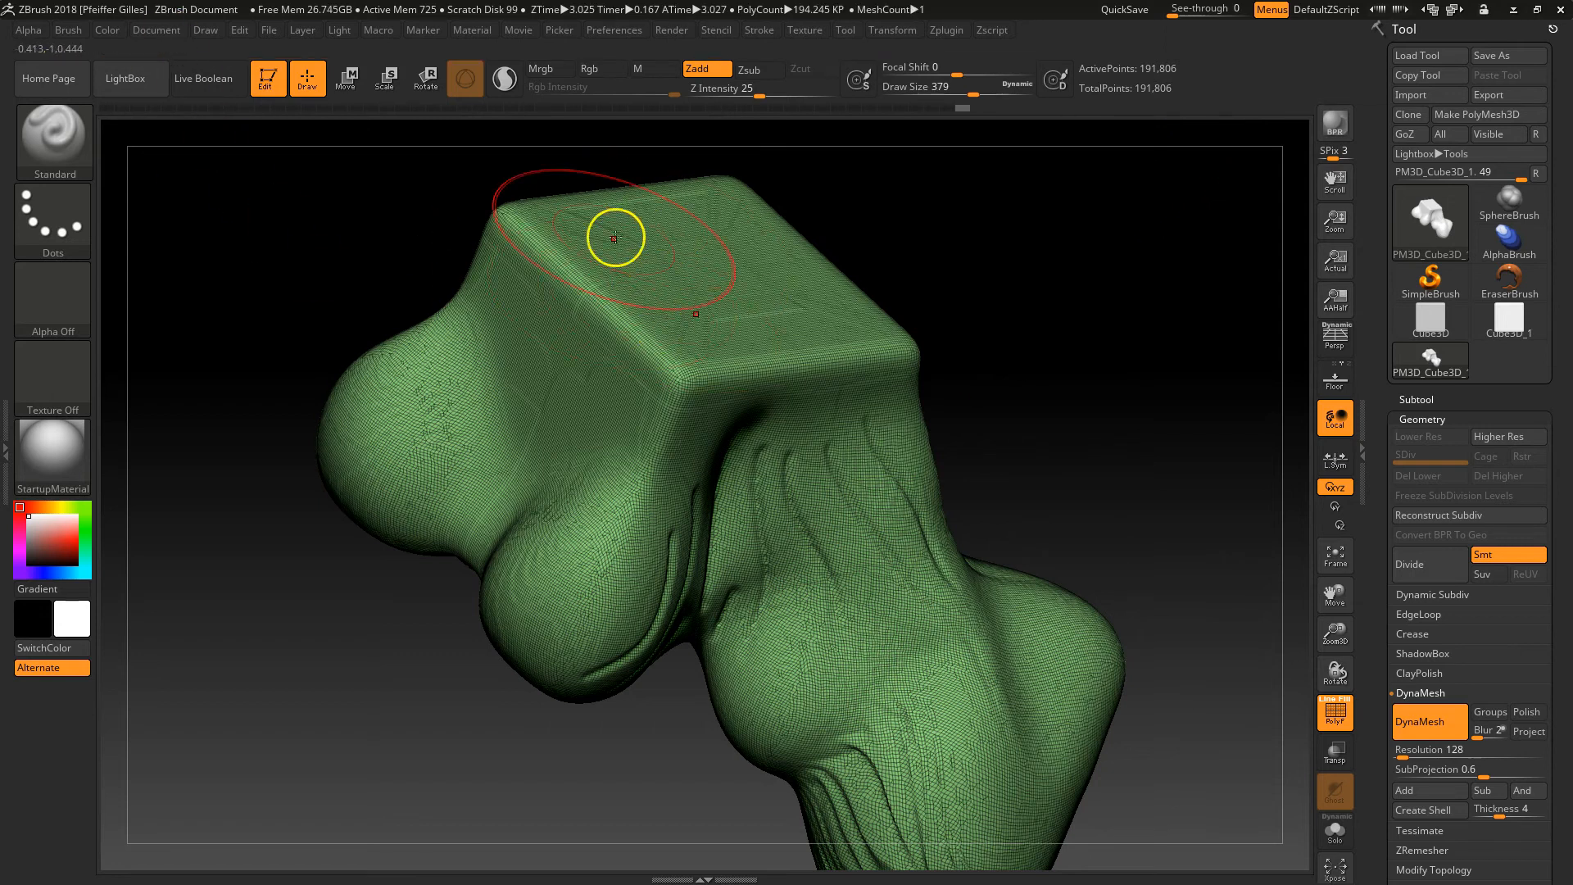
click(947, 31)
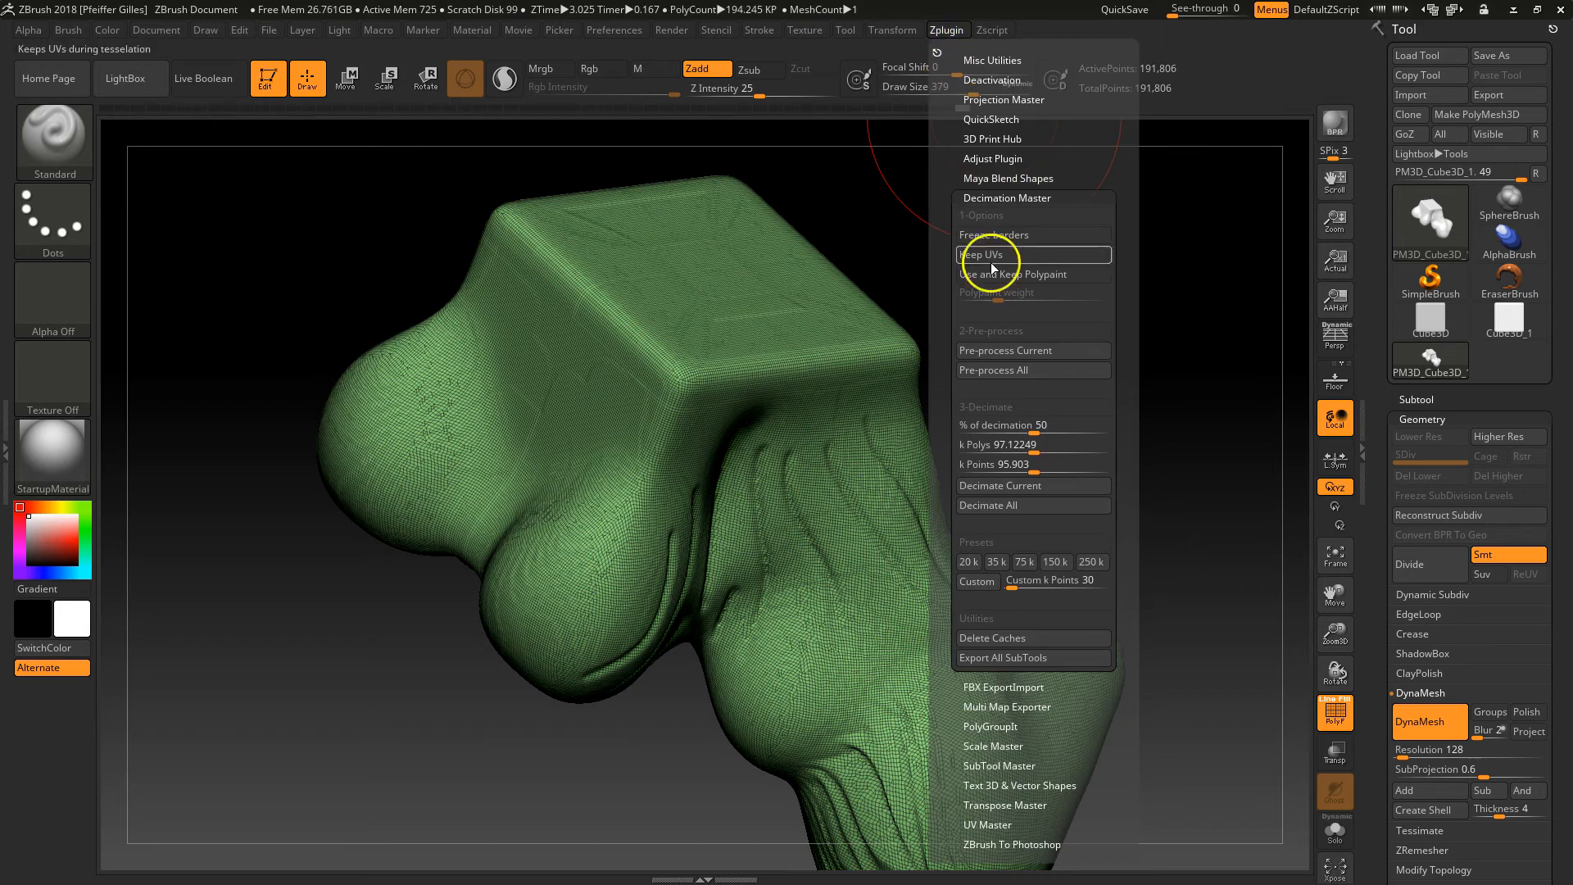
click(1011, 486)
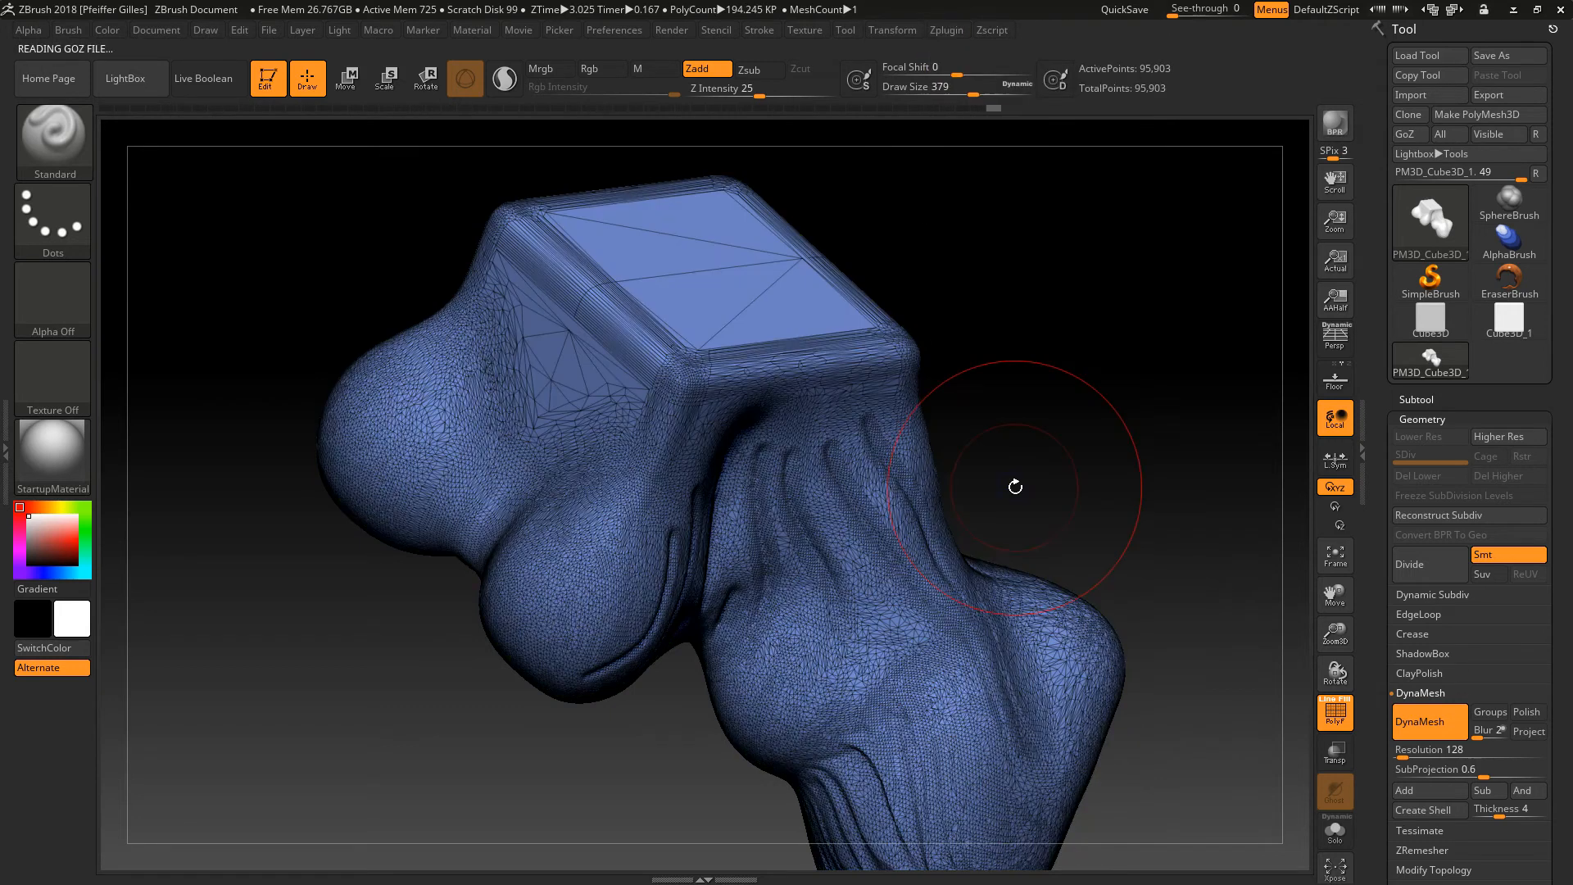
Step: Examine the decimated wireframe, comparing triangle density on the flat top, the creases and the bulges
mouse_move(1130, 429)
mouse_down()
mouse_move(1120, 446)
mouse_move(1100, 432)
mouse_up()
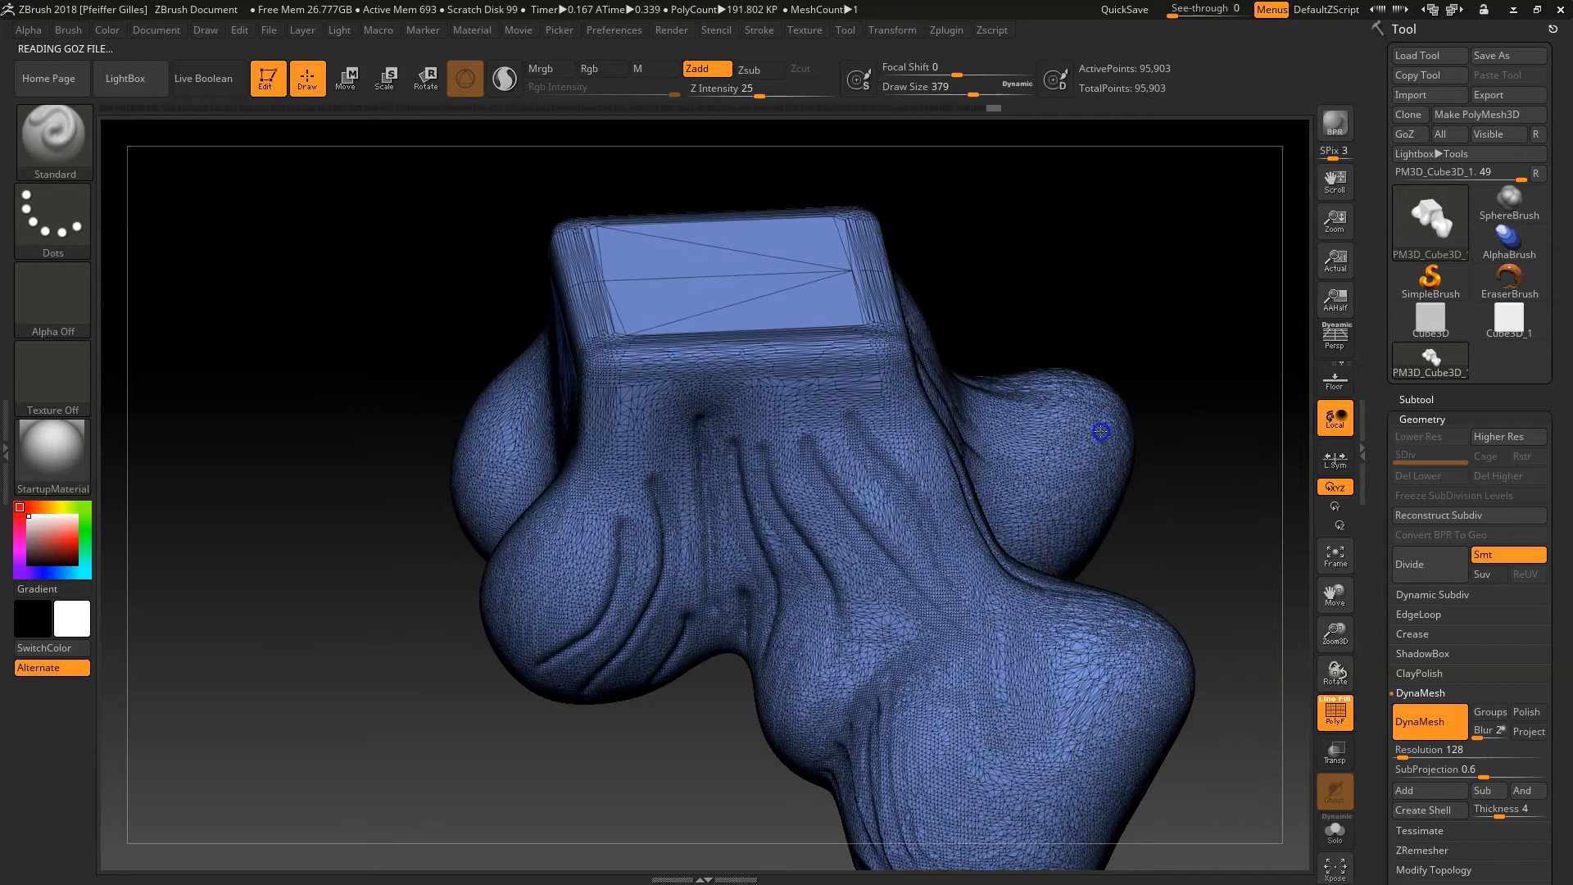
alt+drag(1186, 521, 1011, 544)
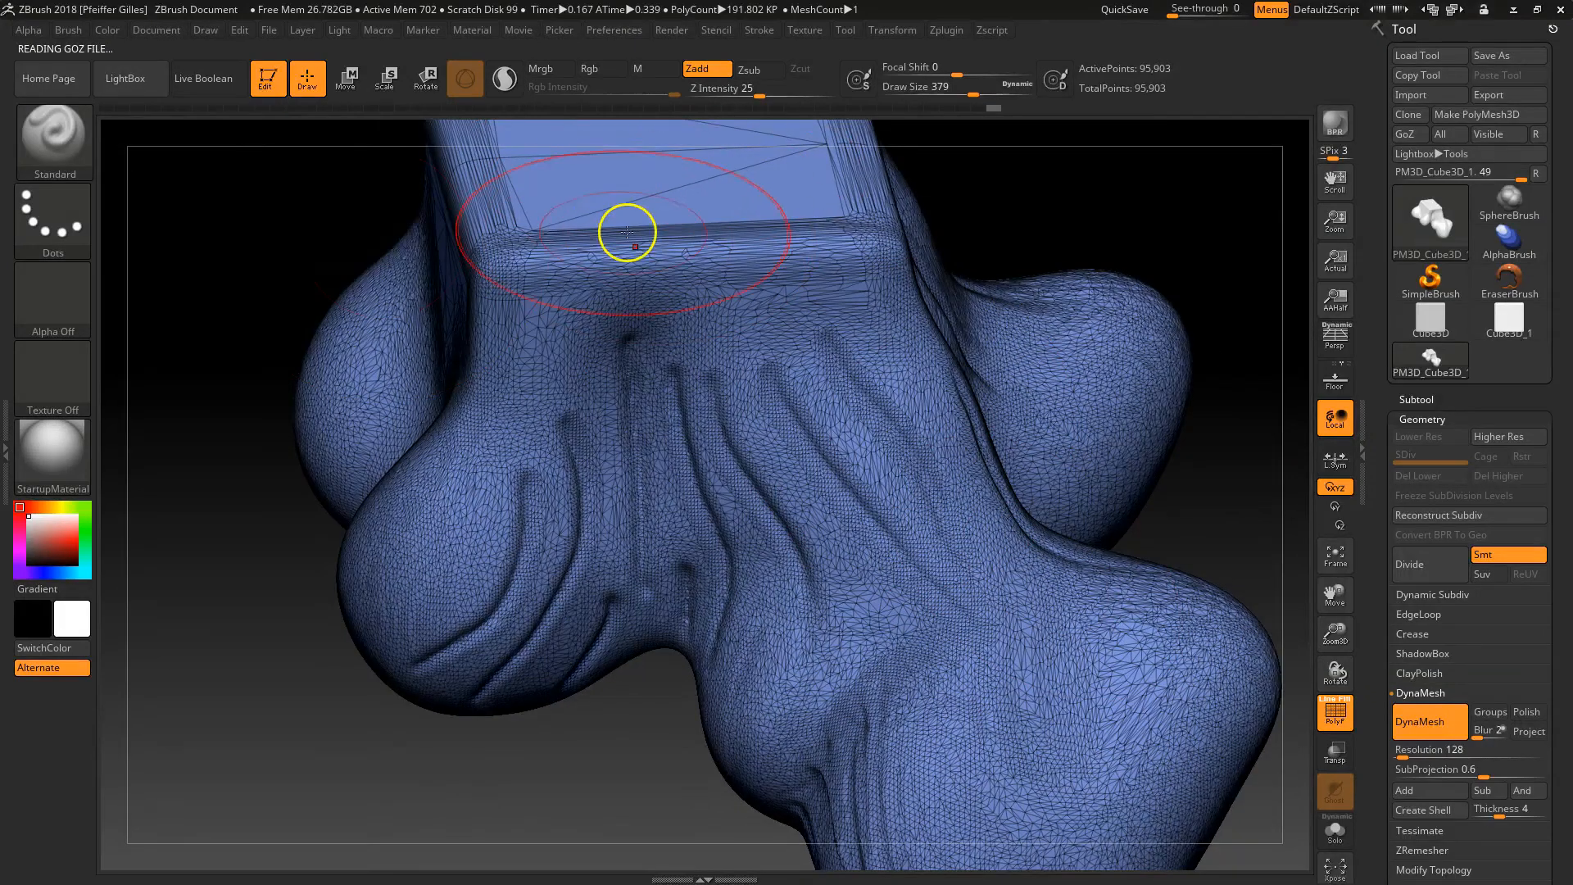
drag(319, 218, 430, 430)
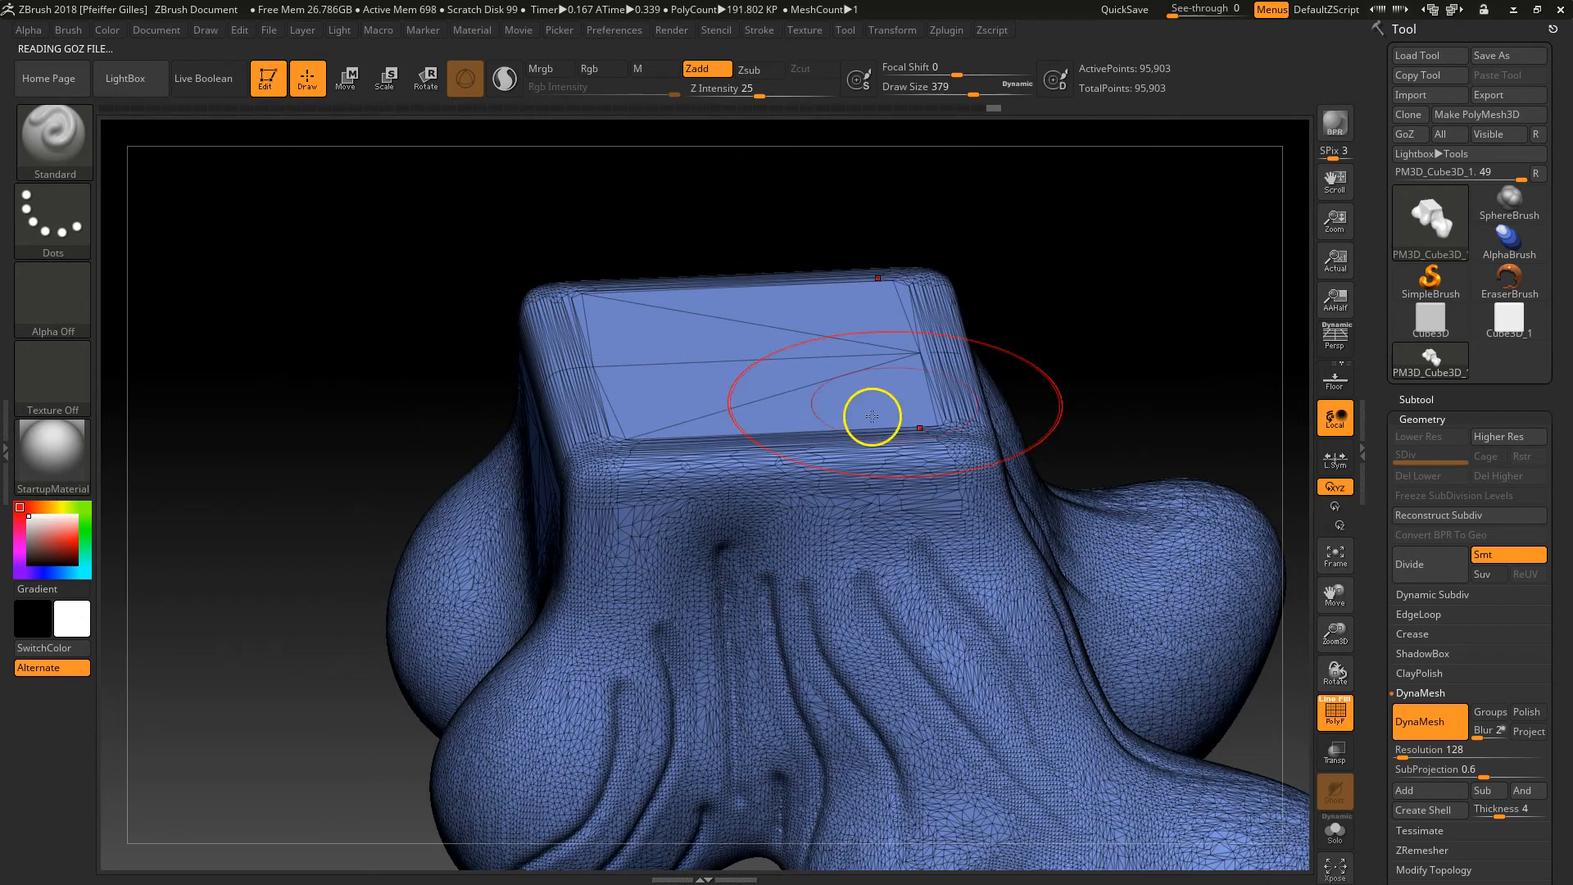
mouse_move(1008, 349)
alt+mouse_down()
mouse_move(1043, 341)
mouse_move(1025, 362)
mouse_move(1081, 562)
mouse_move(930, 569)
alt+mouse_up()
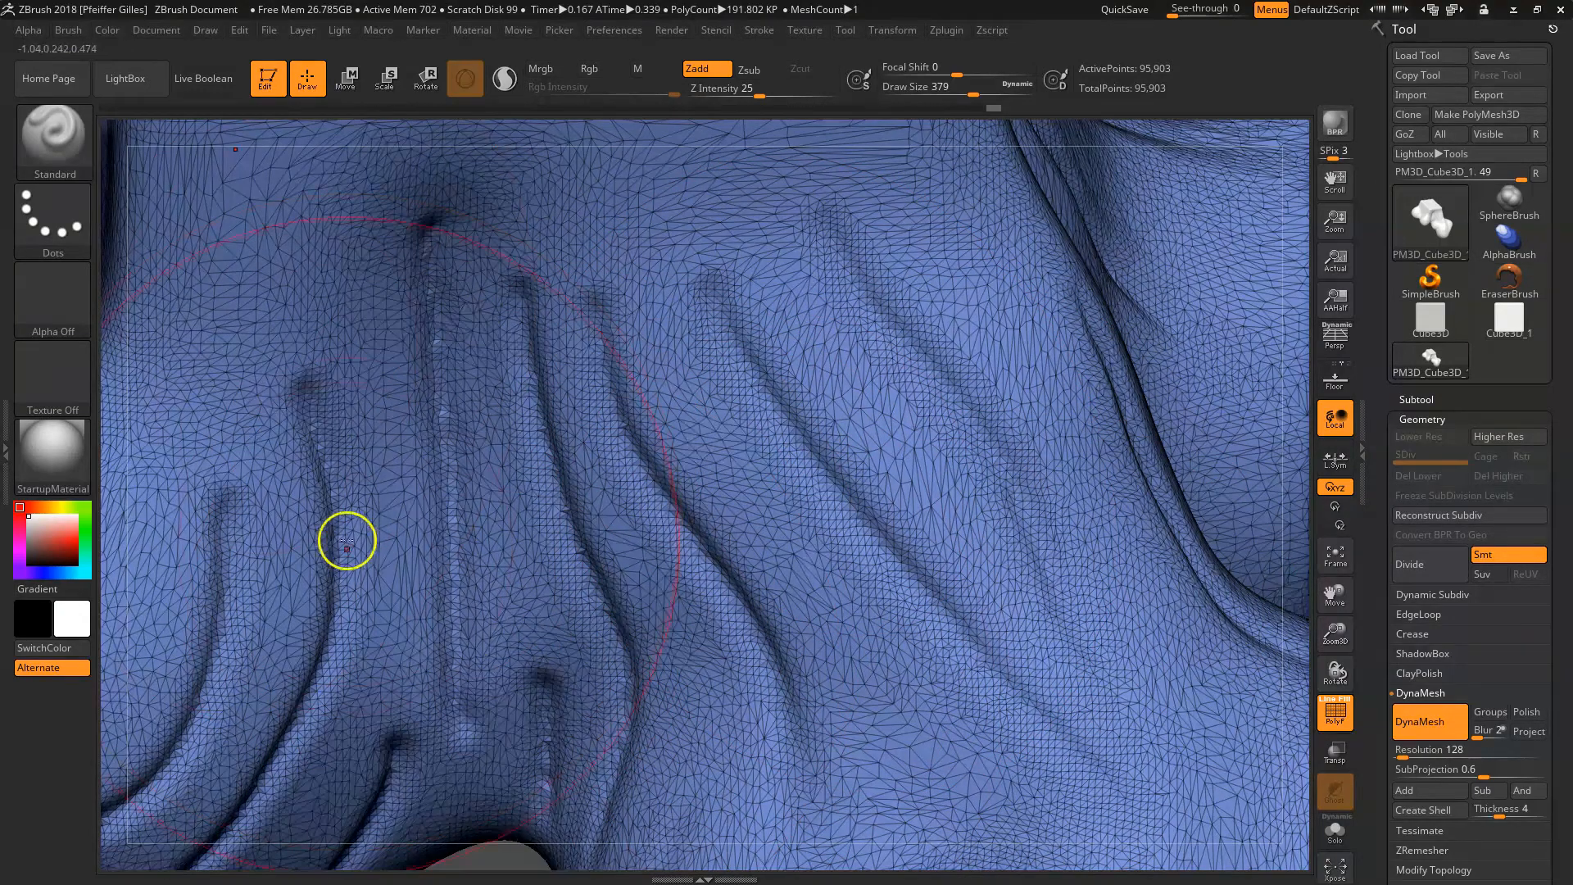
mouse_move(614, 531)
alt+mouse_down()
mouse_move(836, 614)
mouse_move(815, 516)
mouse_move(943, 542)
mouse_move(1060, 607)
mouse_move(994, 604)
mouse_move(1048, 629)
mouse_move(927, 632)
alt+mouse_up()
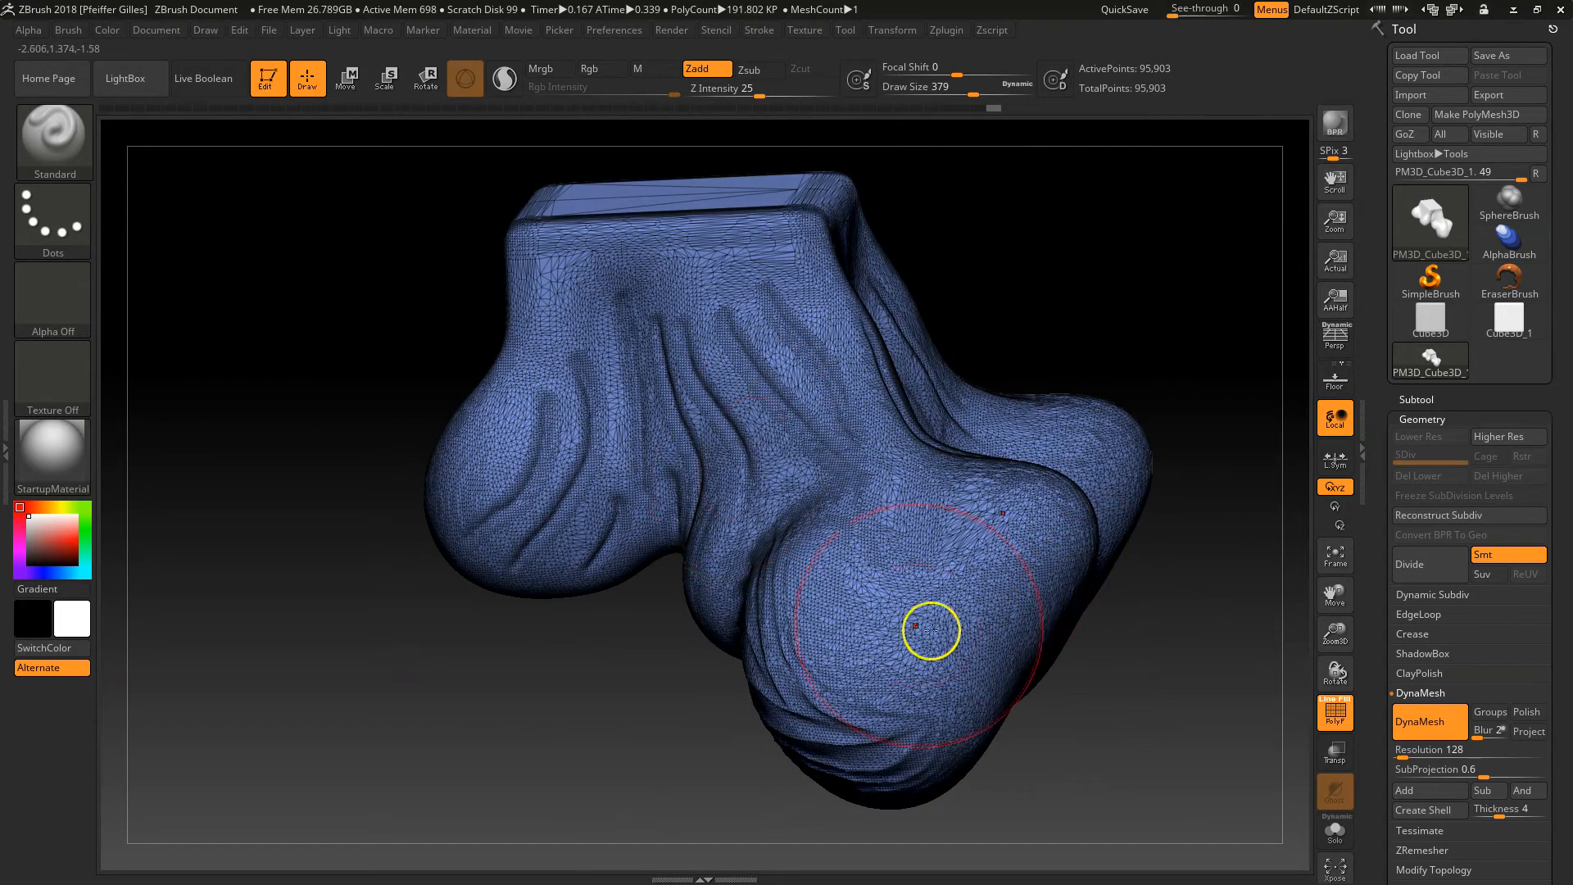